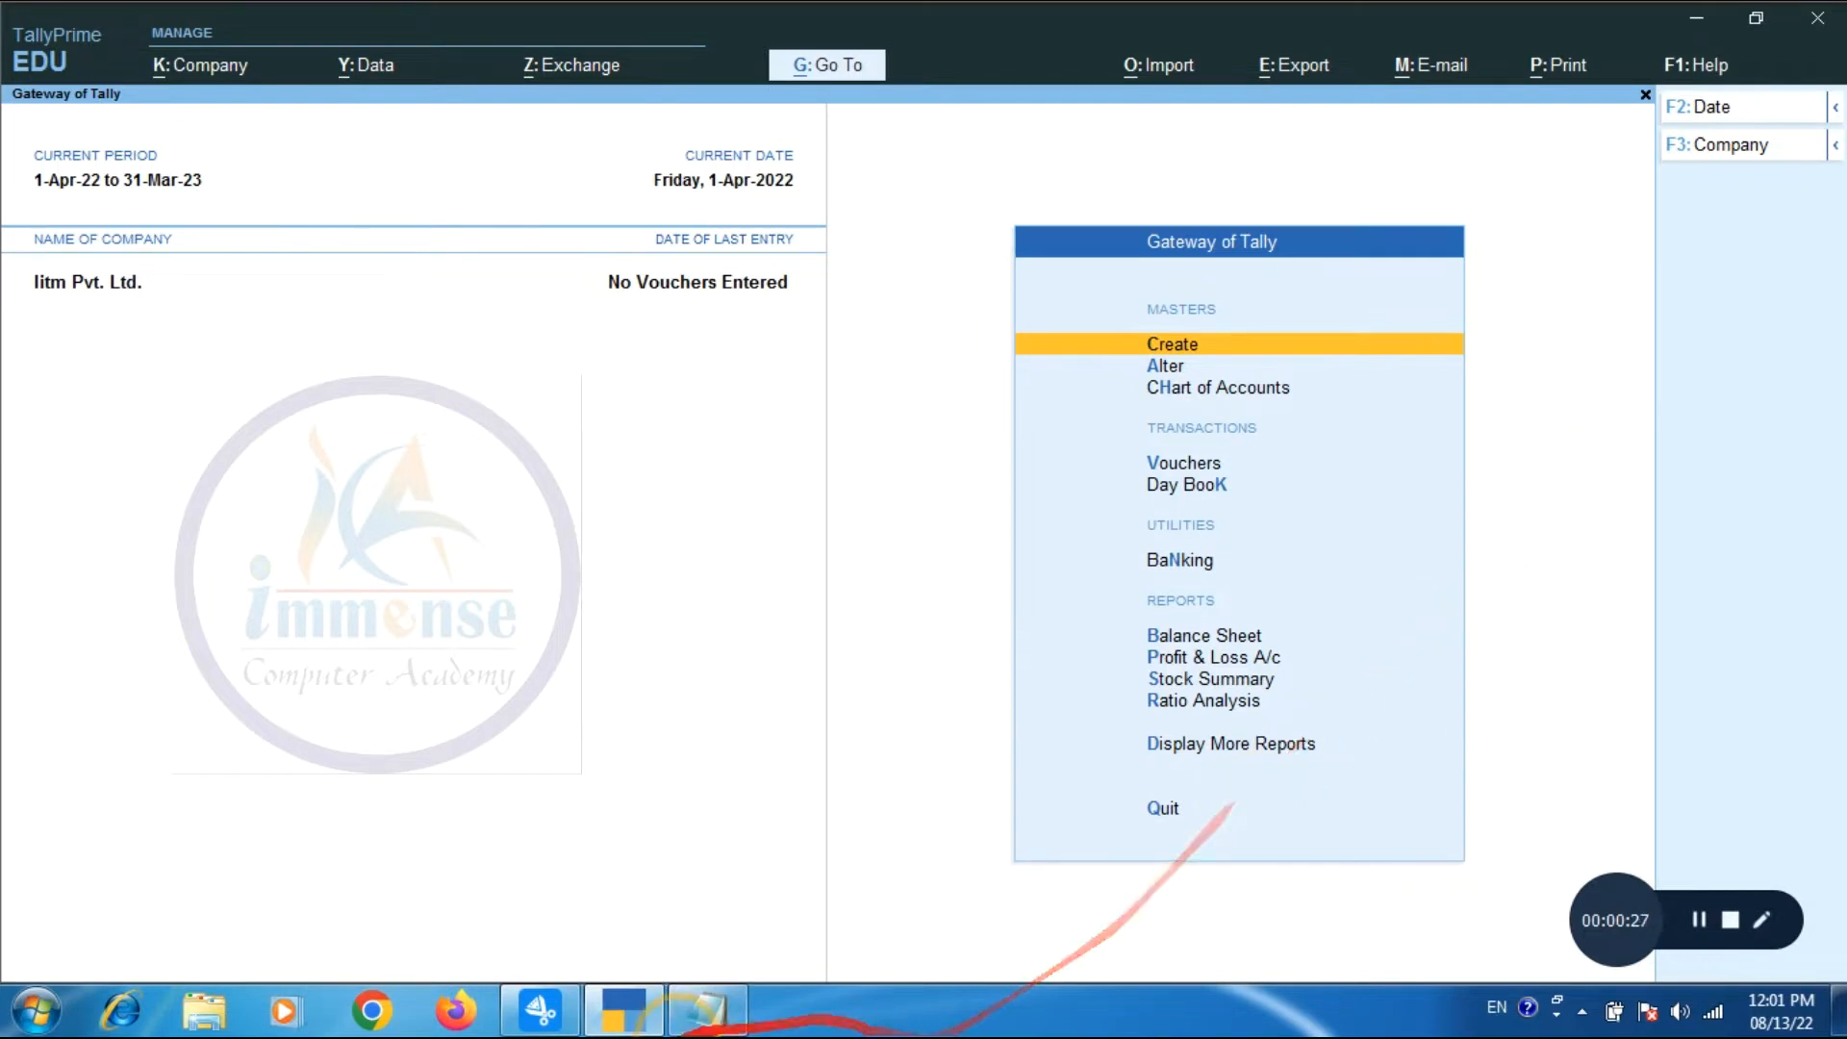
Review the purchase order exercise in Notepad, checking the supplier, order number, item quantities and rates.
click(731, 1016)
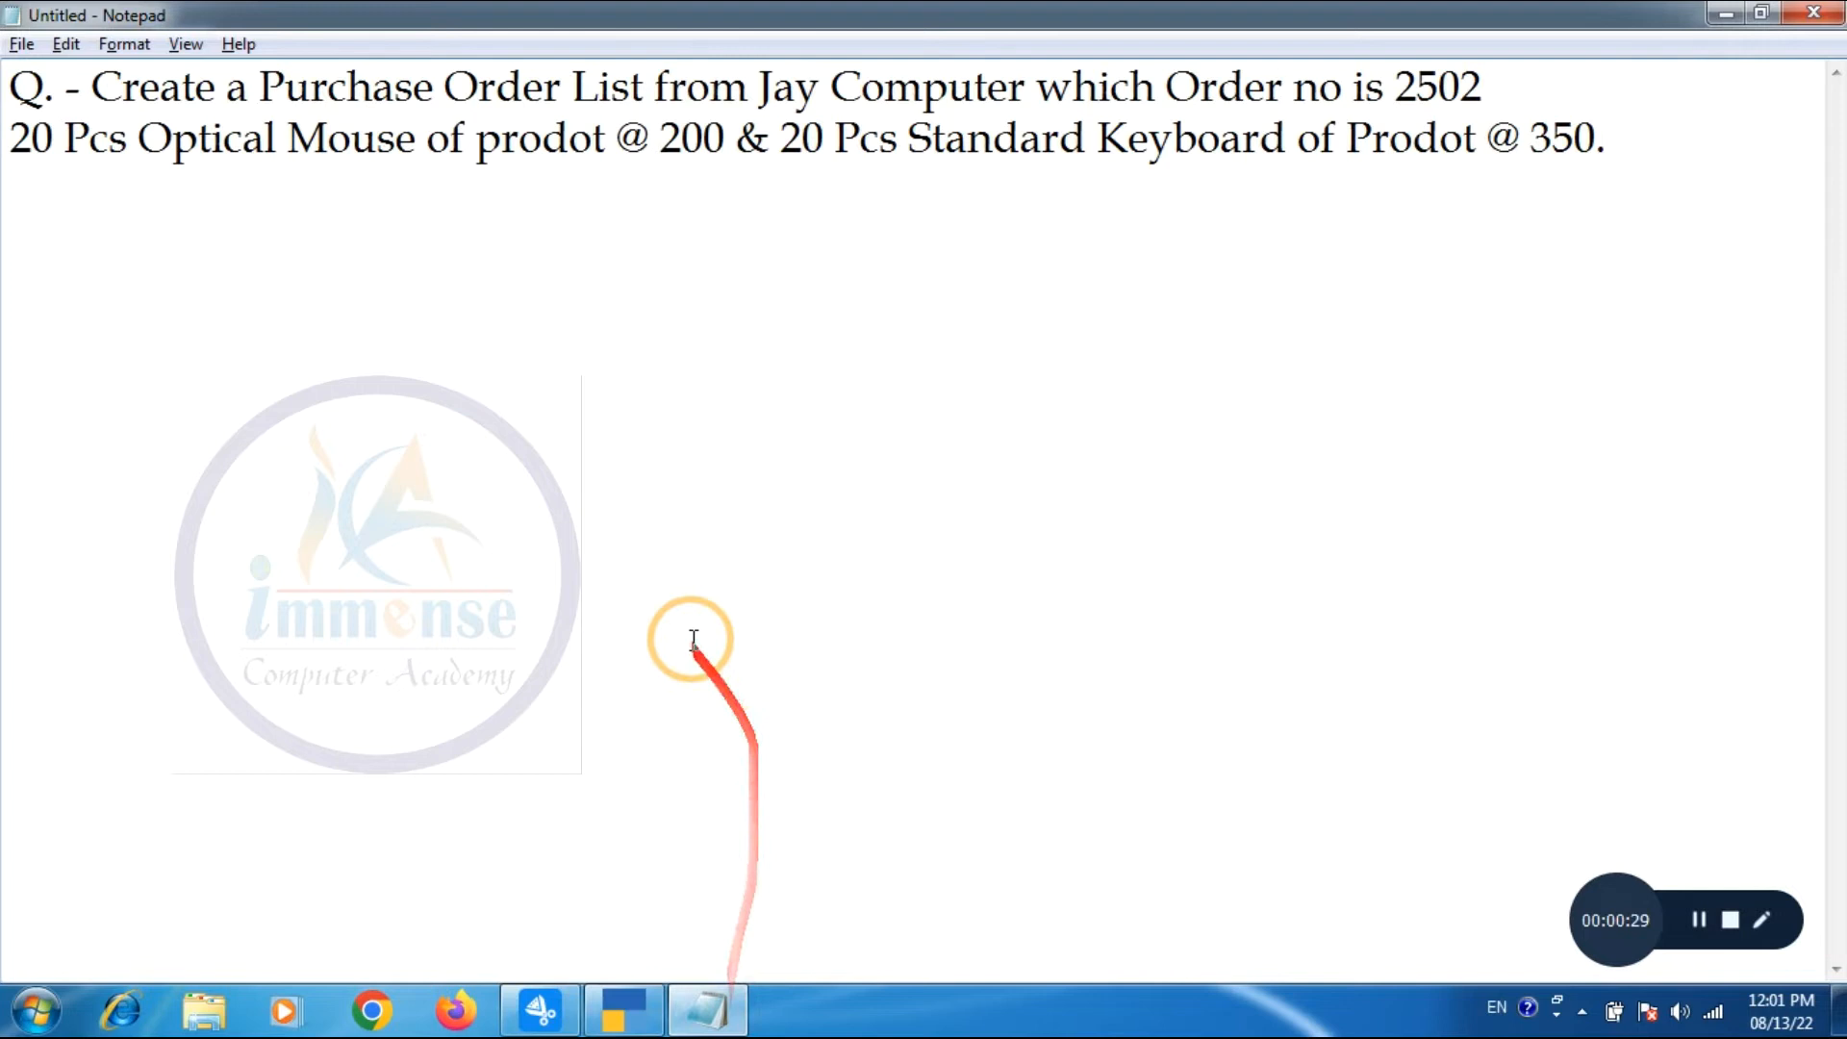
drag(259, 86, 1037, 86)
click(762, 88)
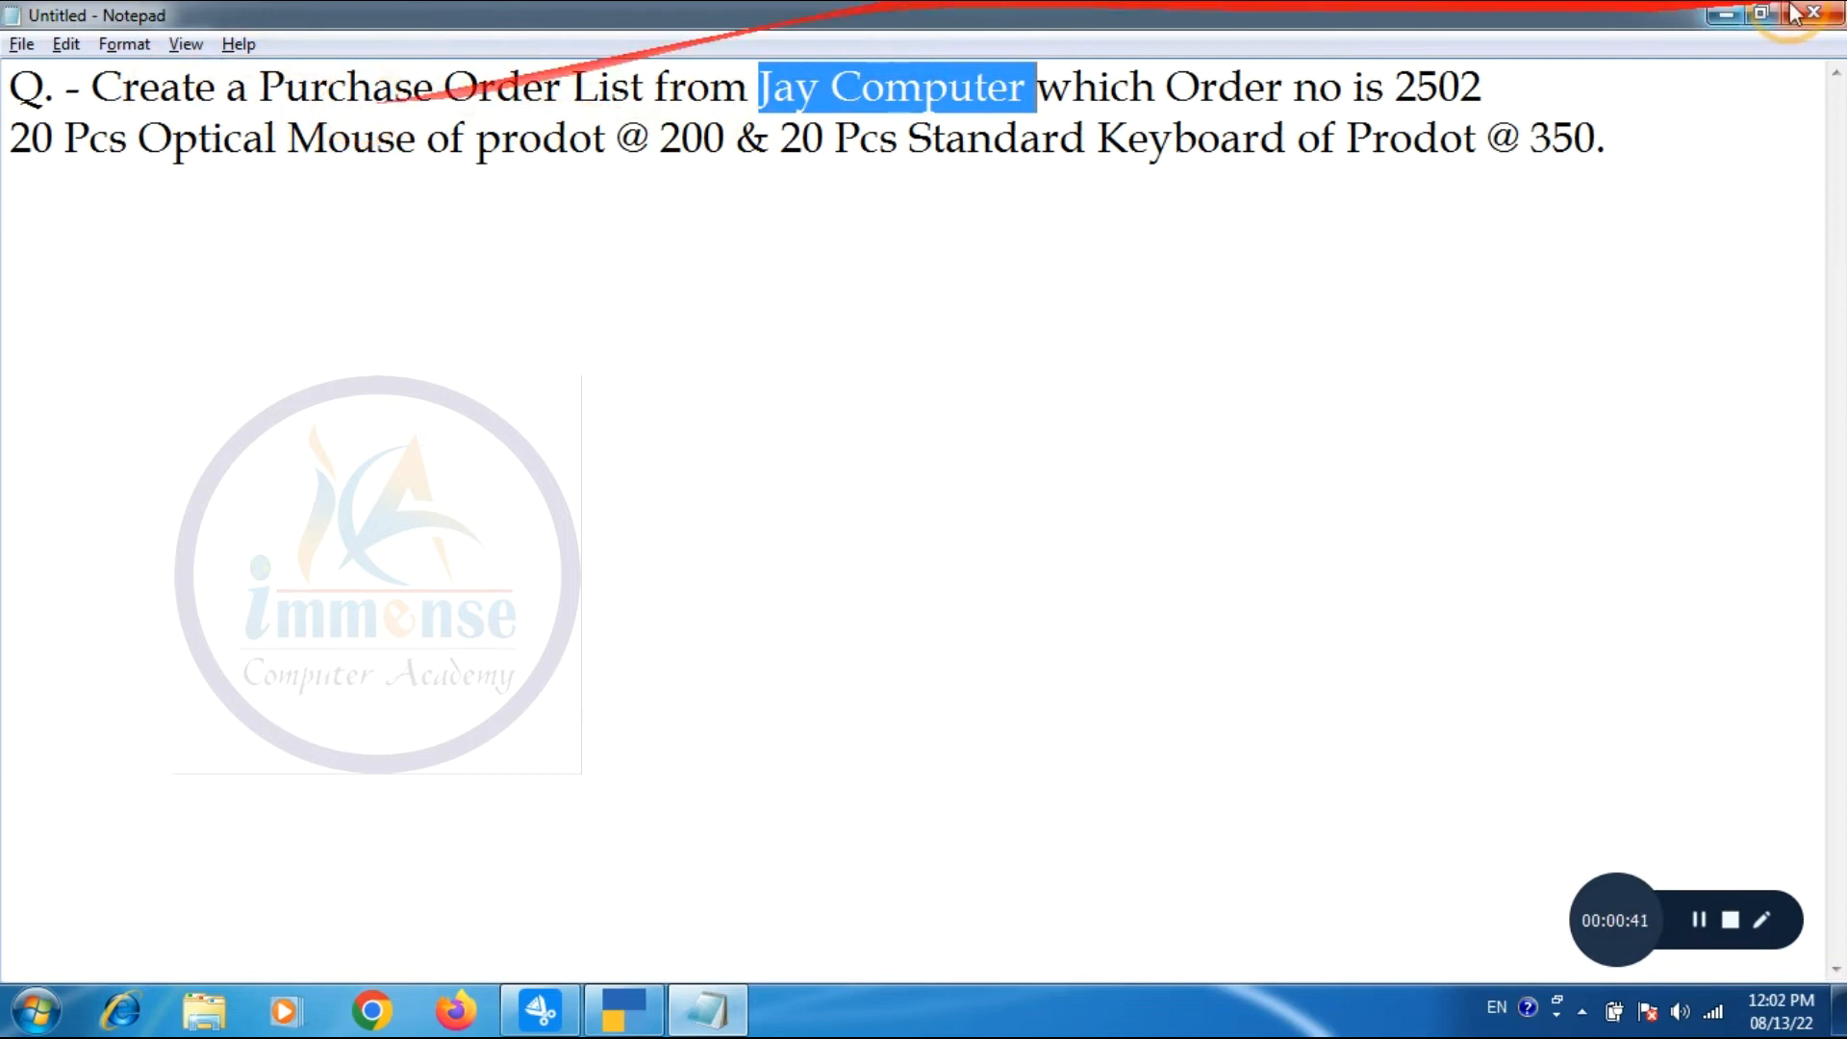
drag(32, 137, 610, 186)
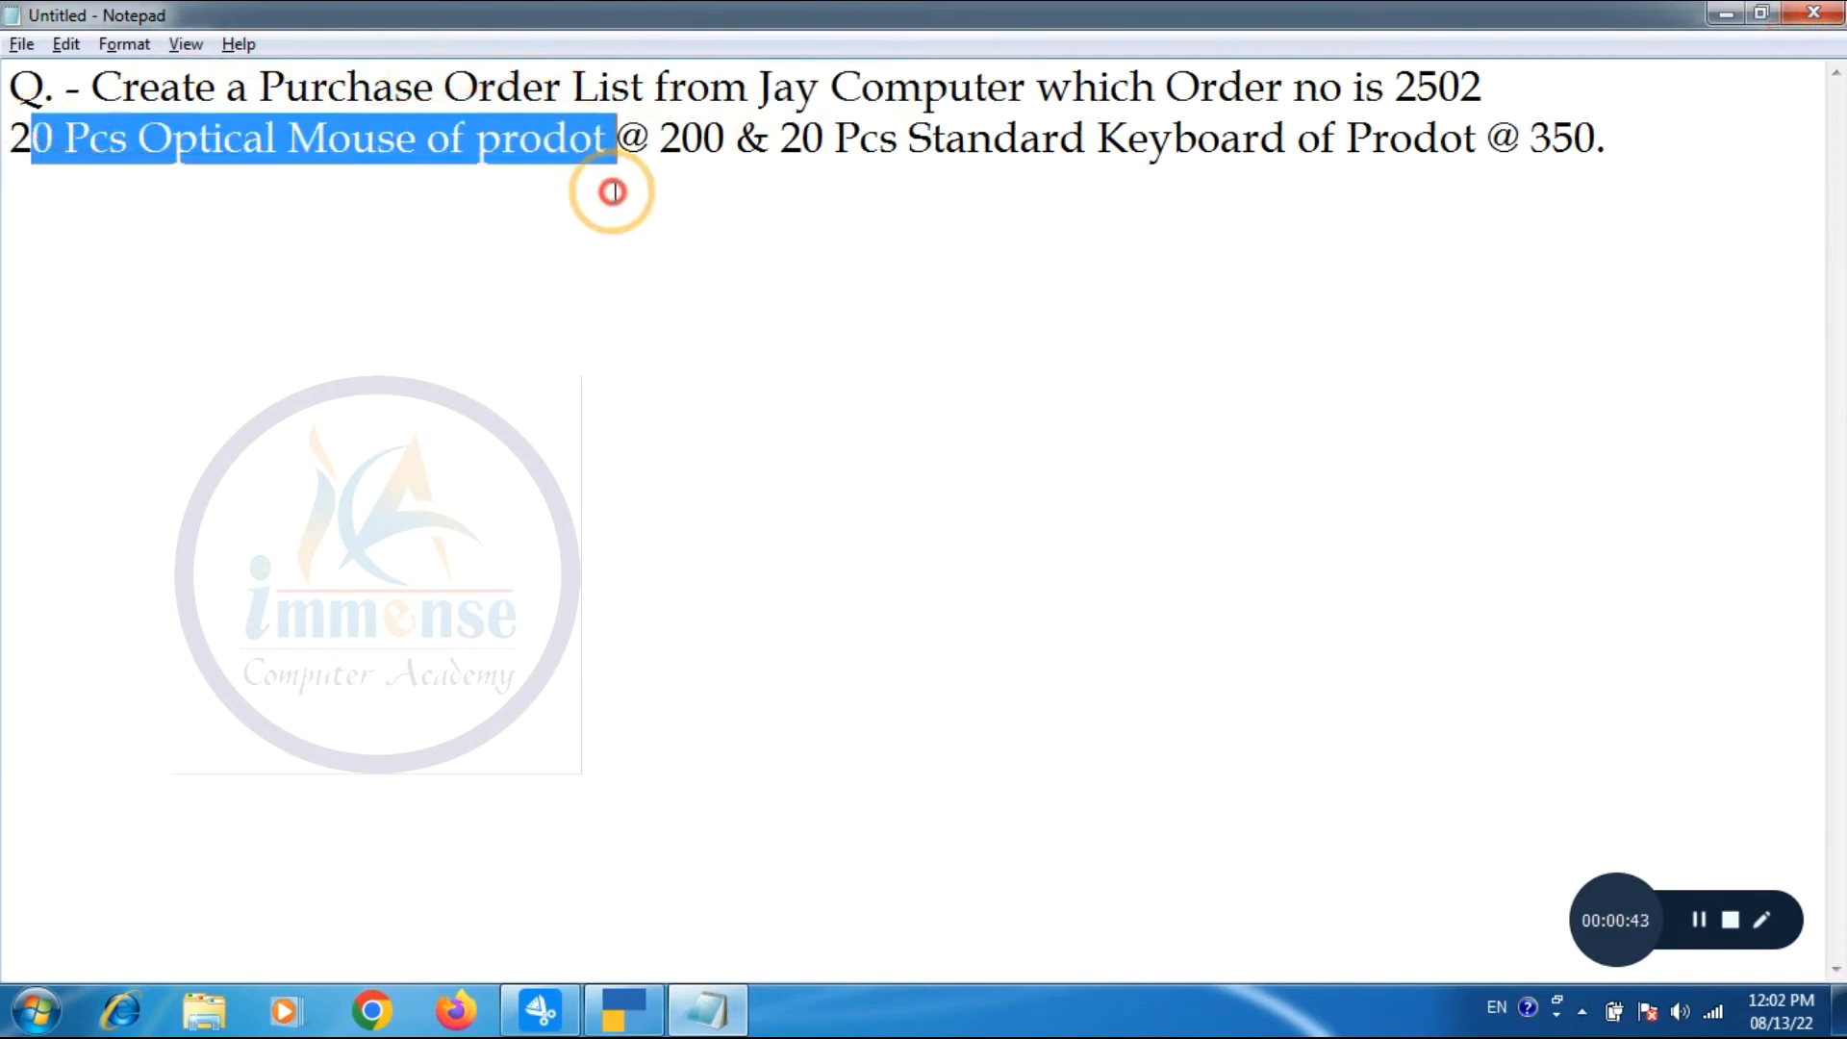
drag(859, 137, 1518, 137)
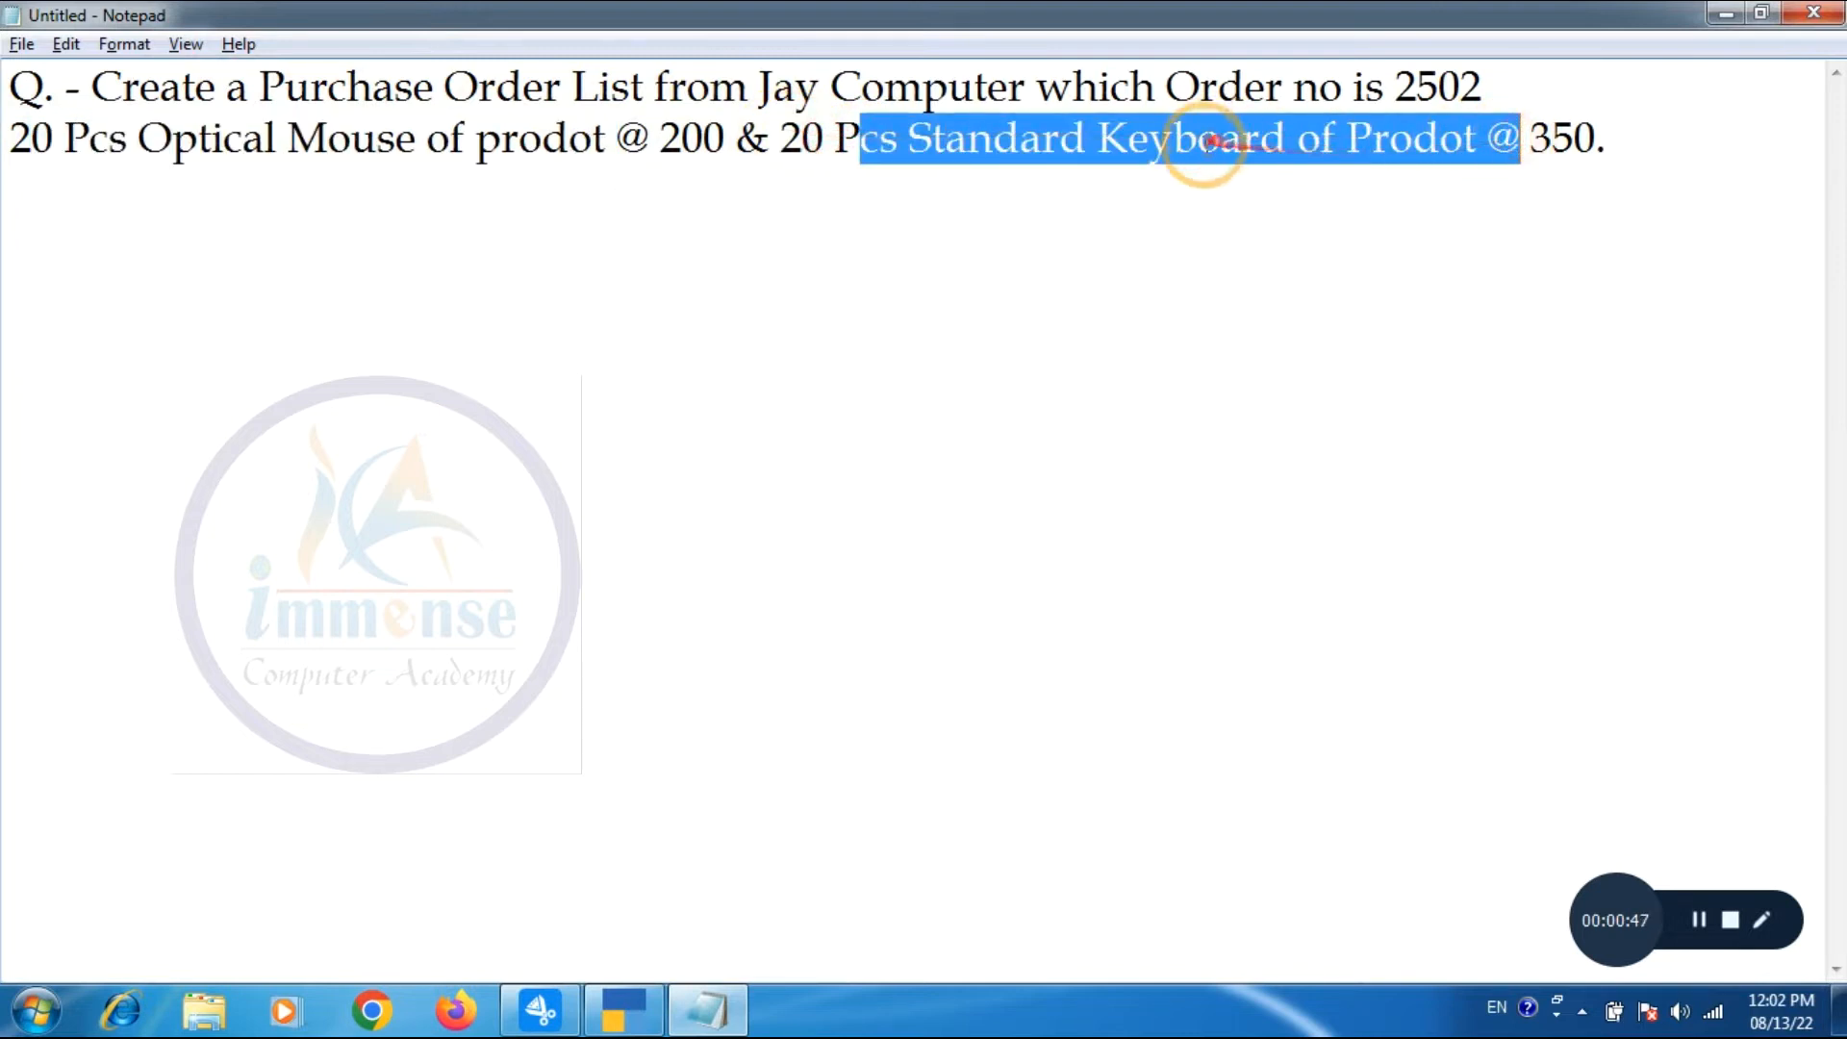
click(1501, 86)
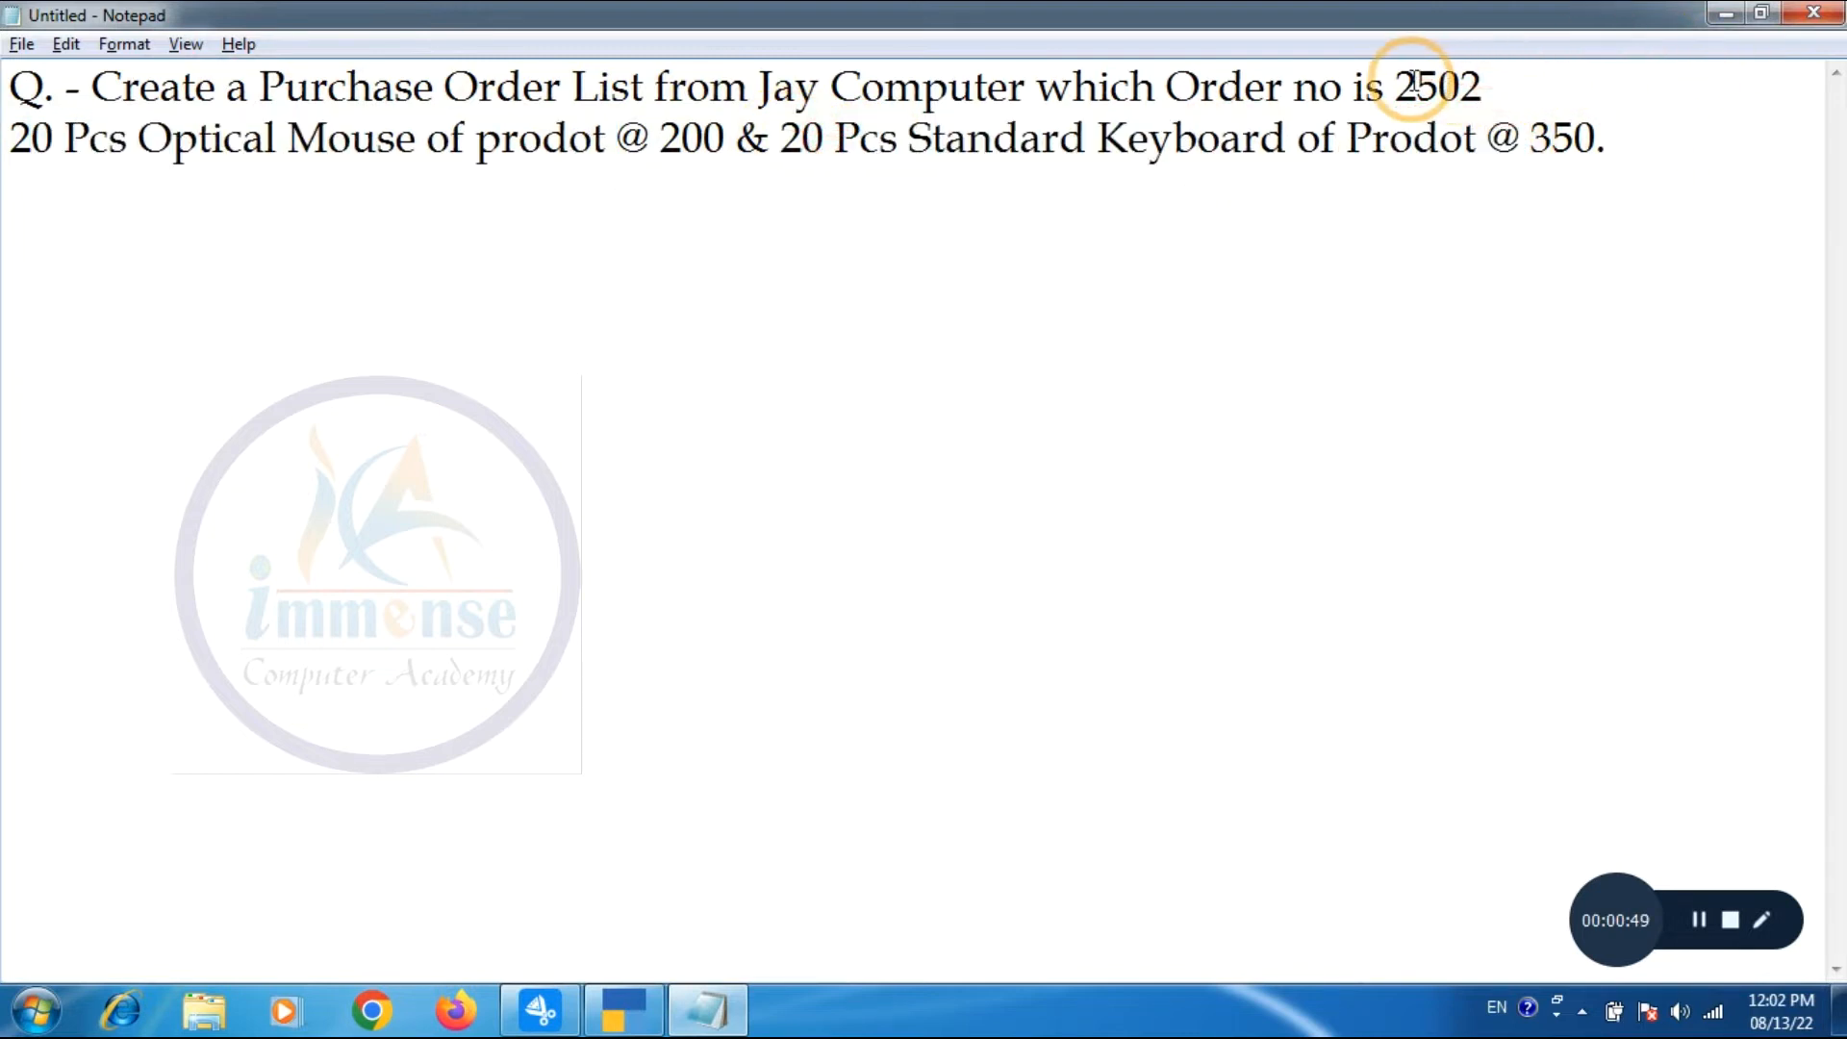
drag(1397, 87, 1468, 89)
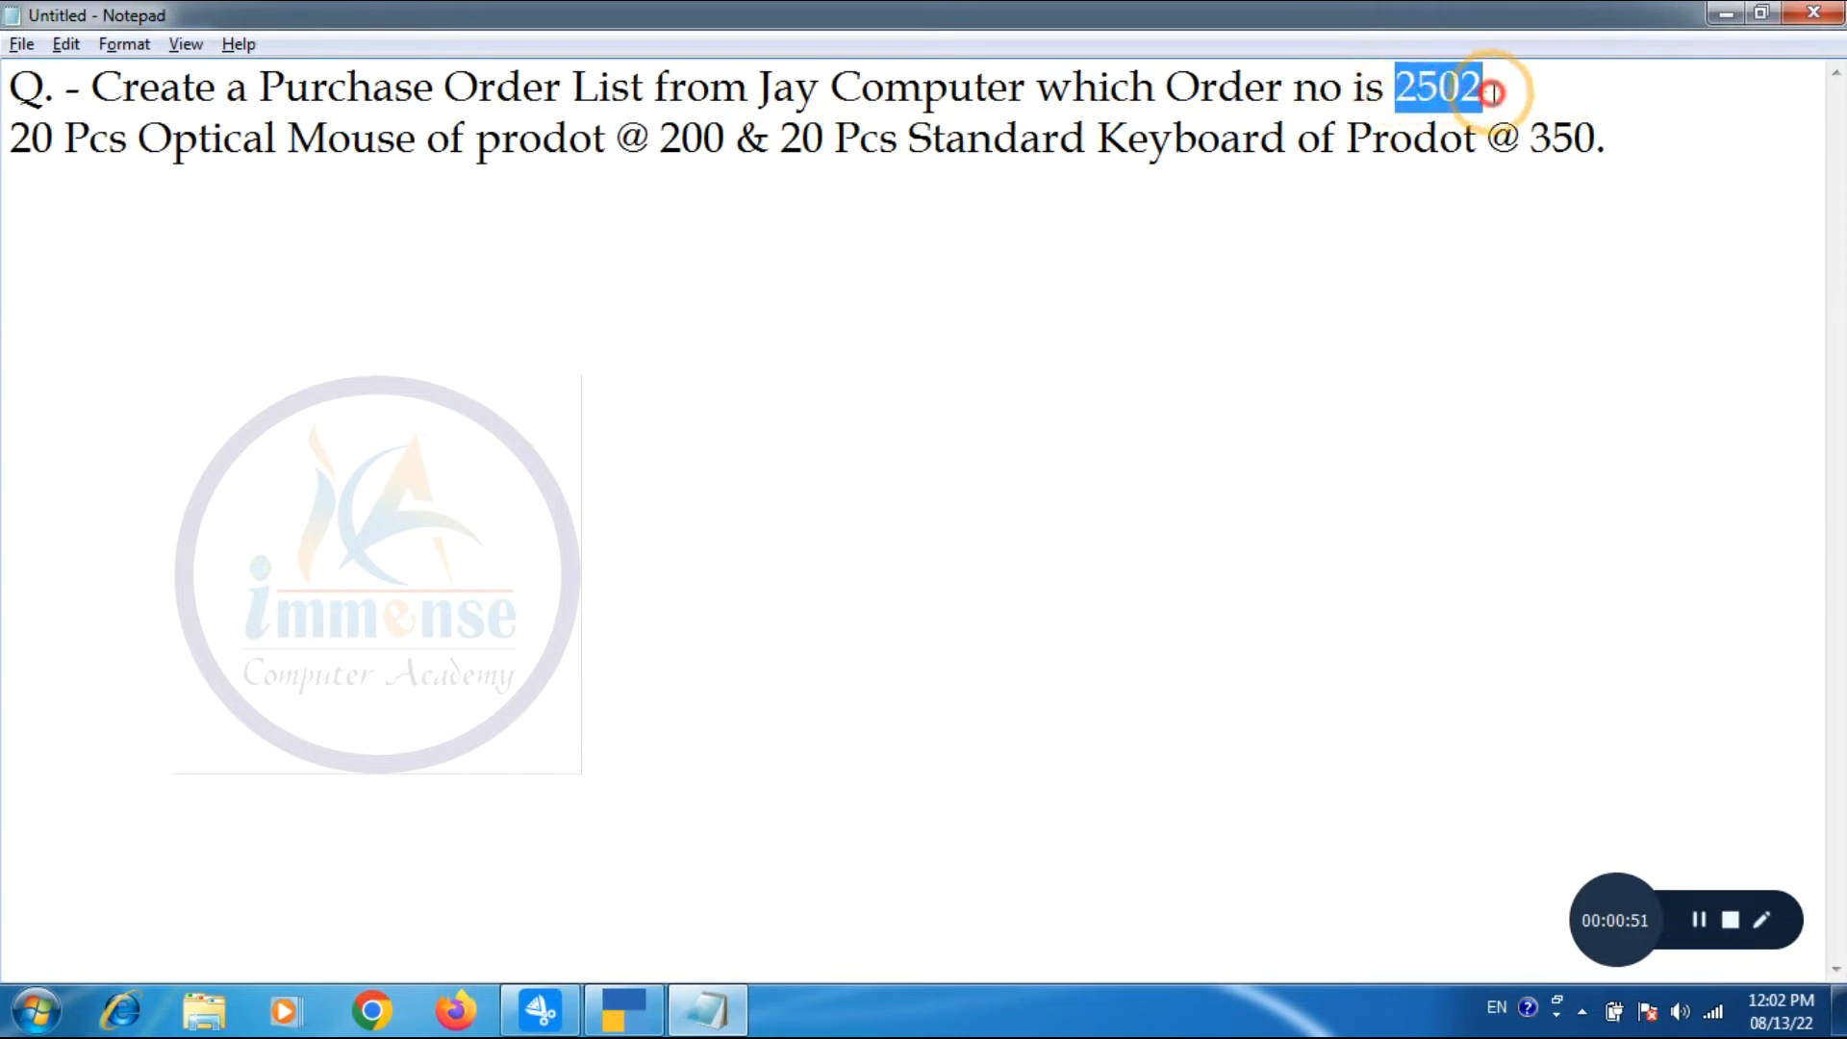
click(1618, 136)
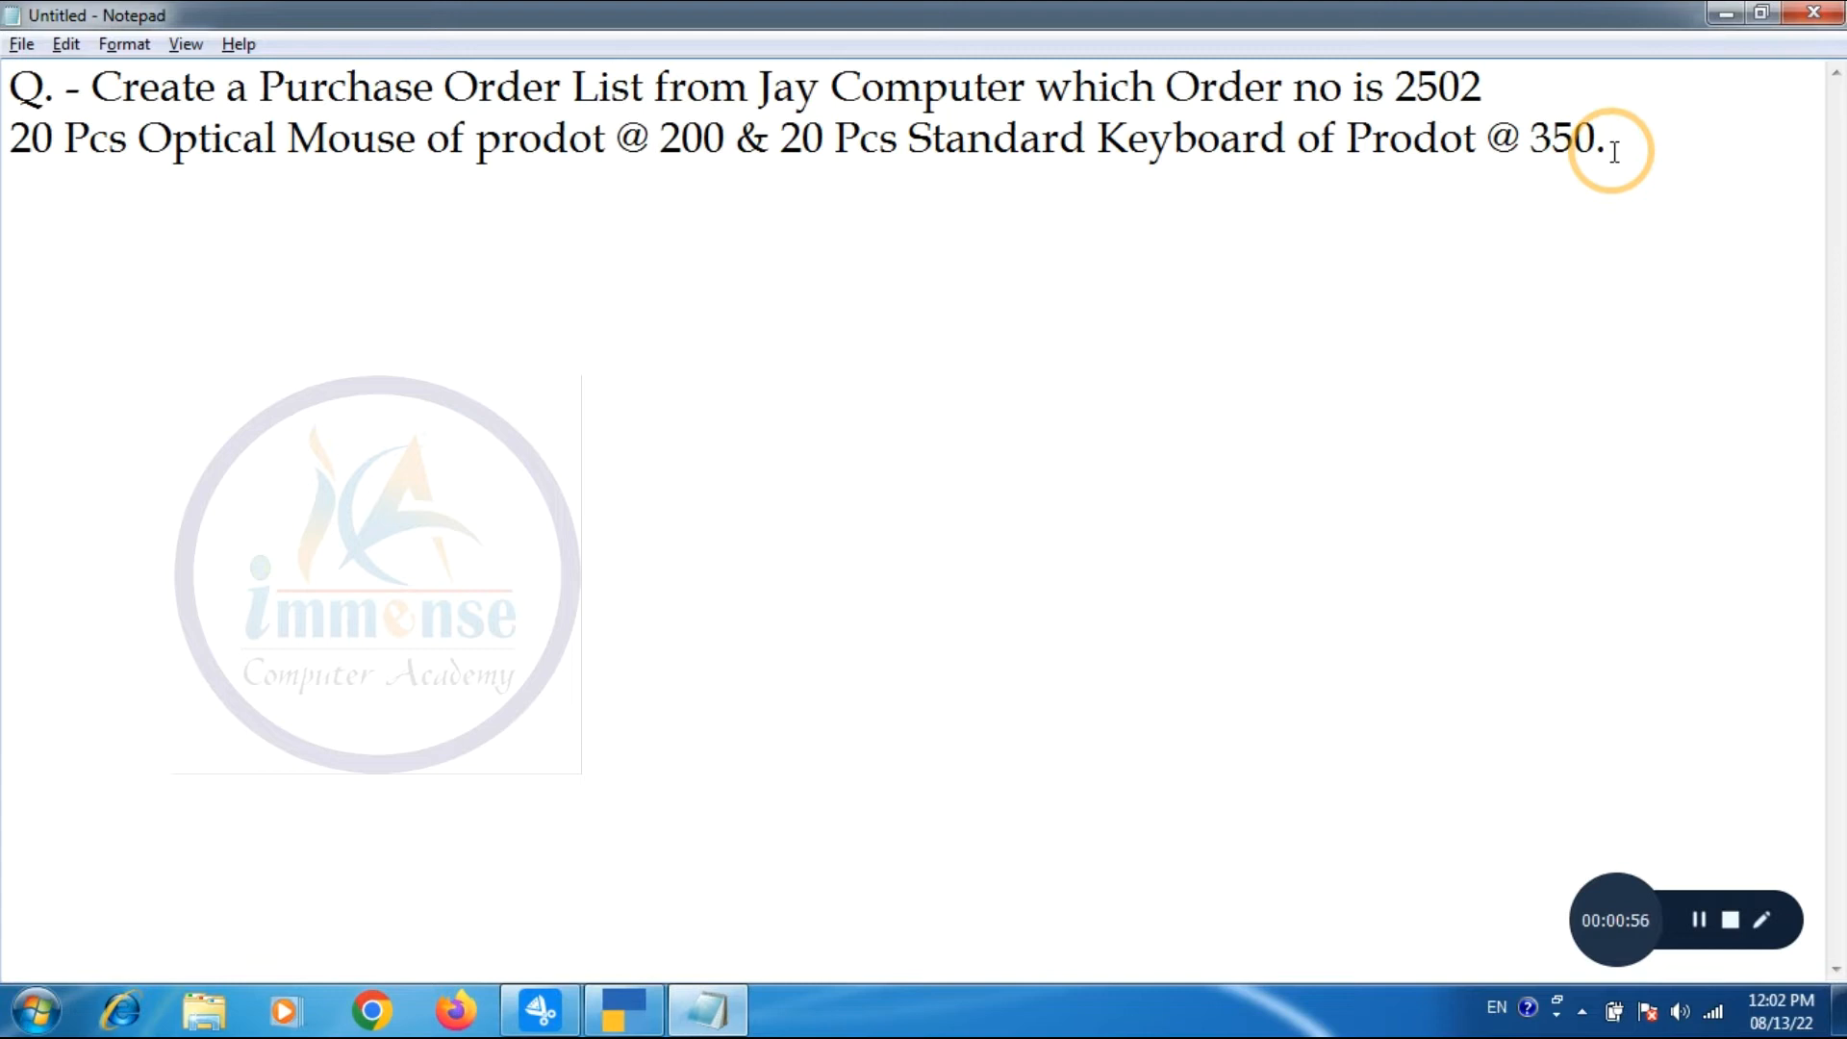
Switch back to TallyPrime and add a Purchase ledger under Purchase Accounts through multi-ledger creation for all groups.
click(606, 1020)
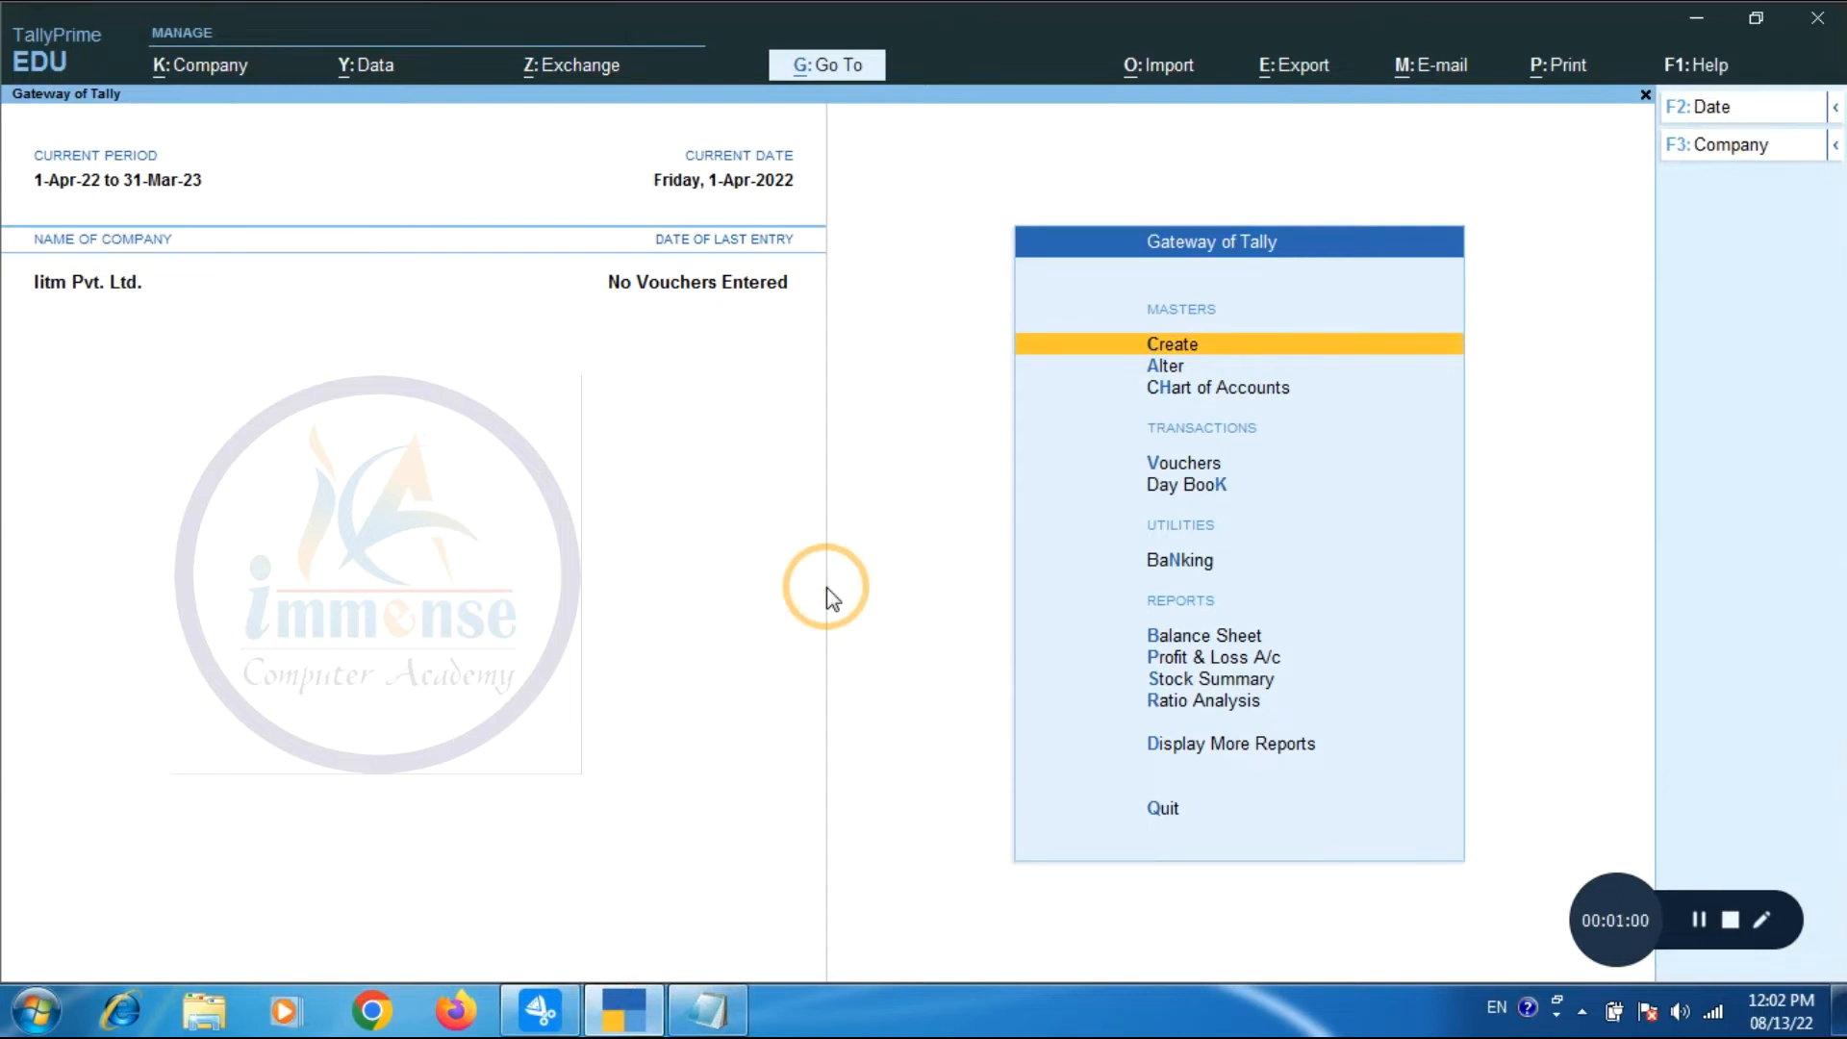
key(h)
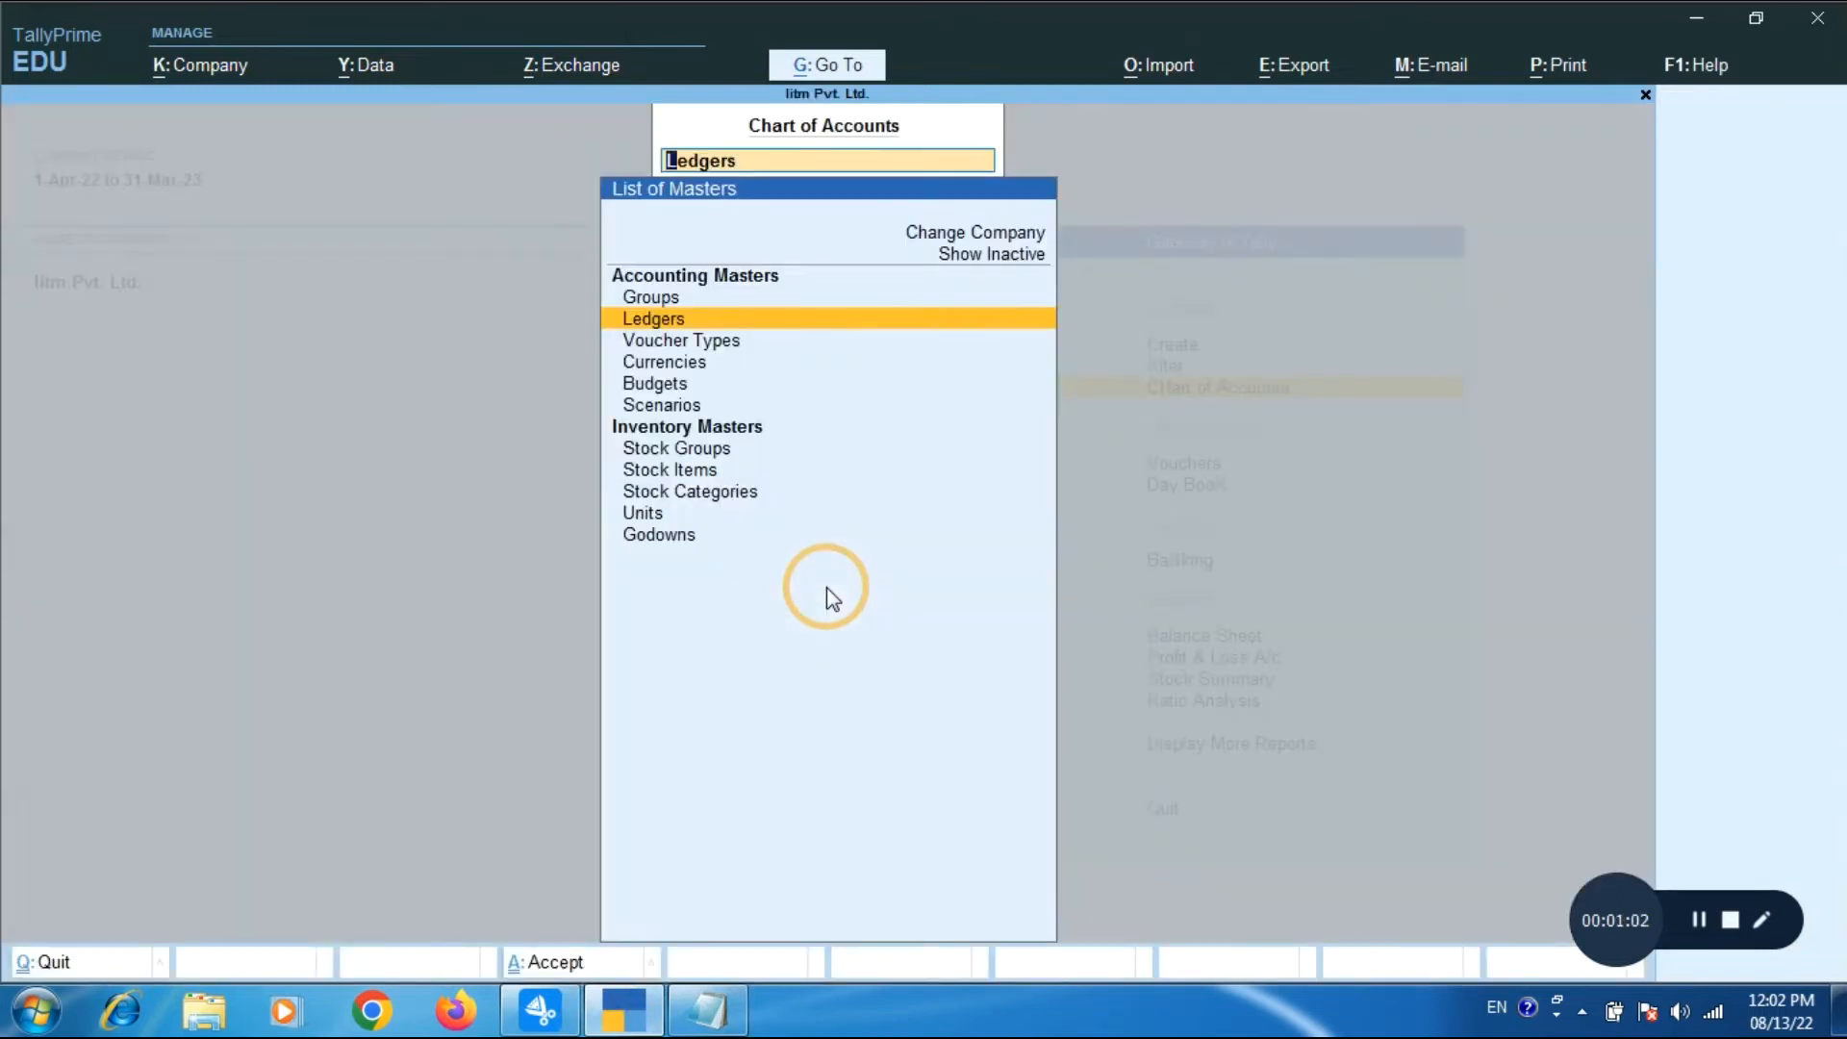
key(Return)
key(alt+h)
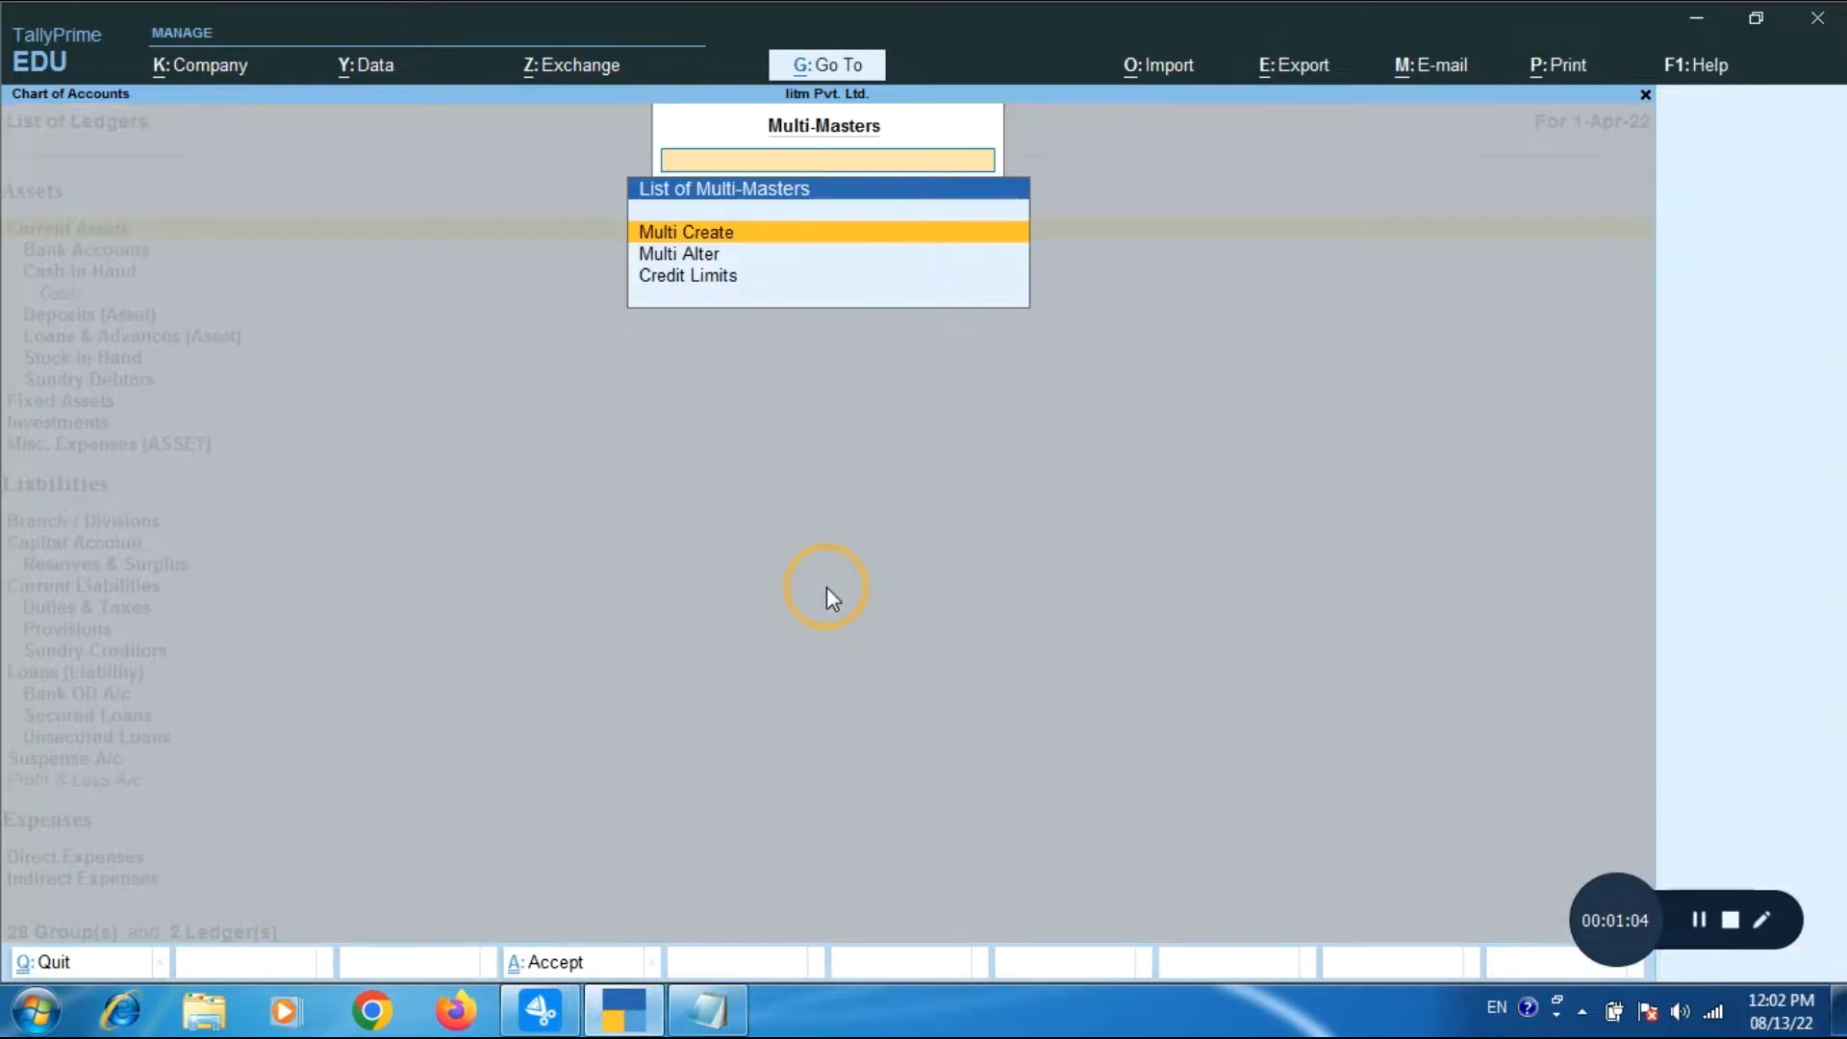
key(Return)
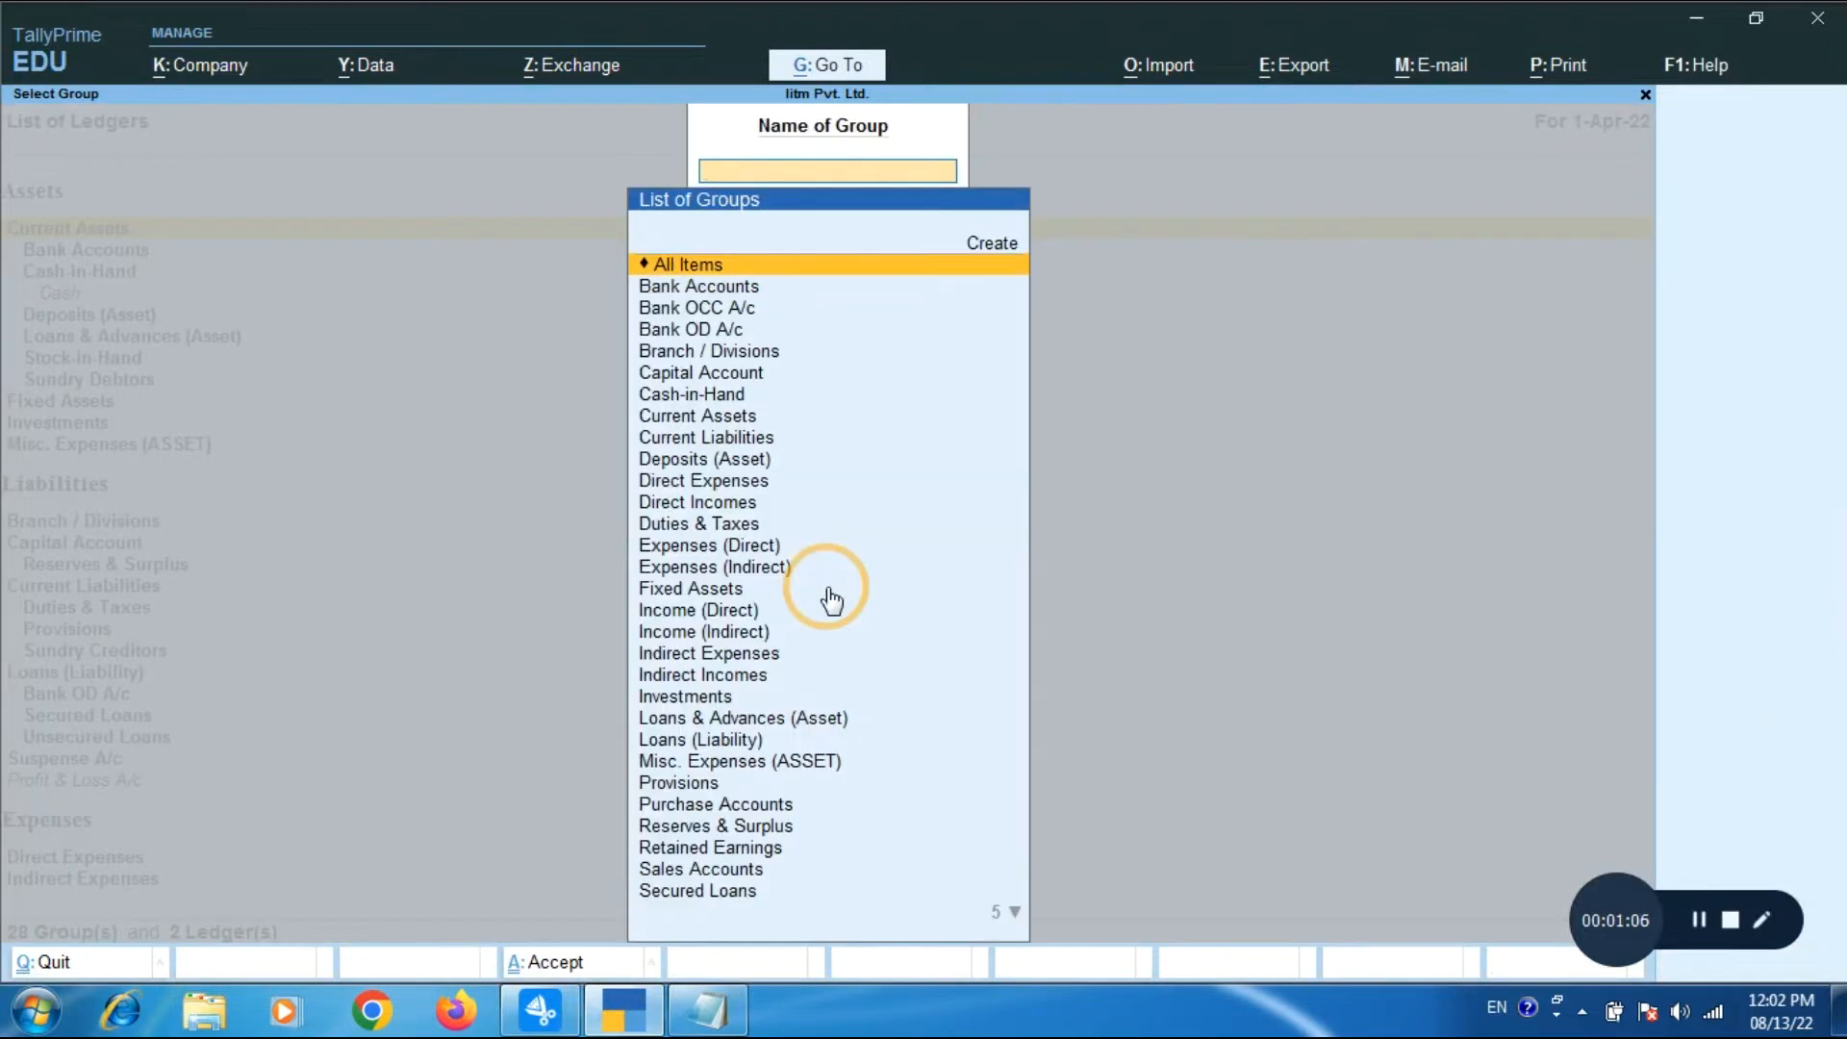
key(Return)
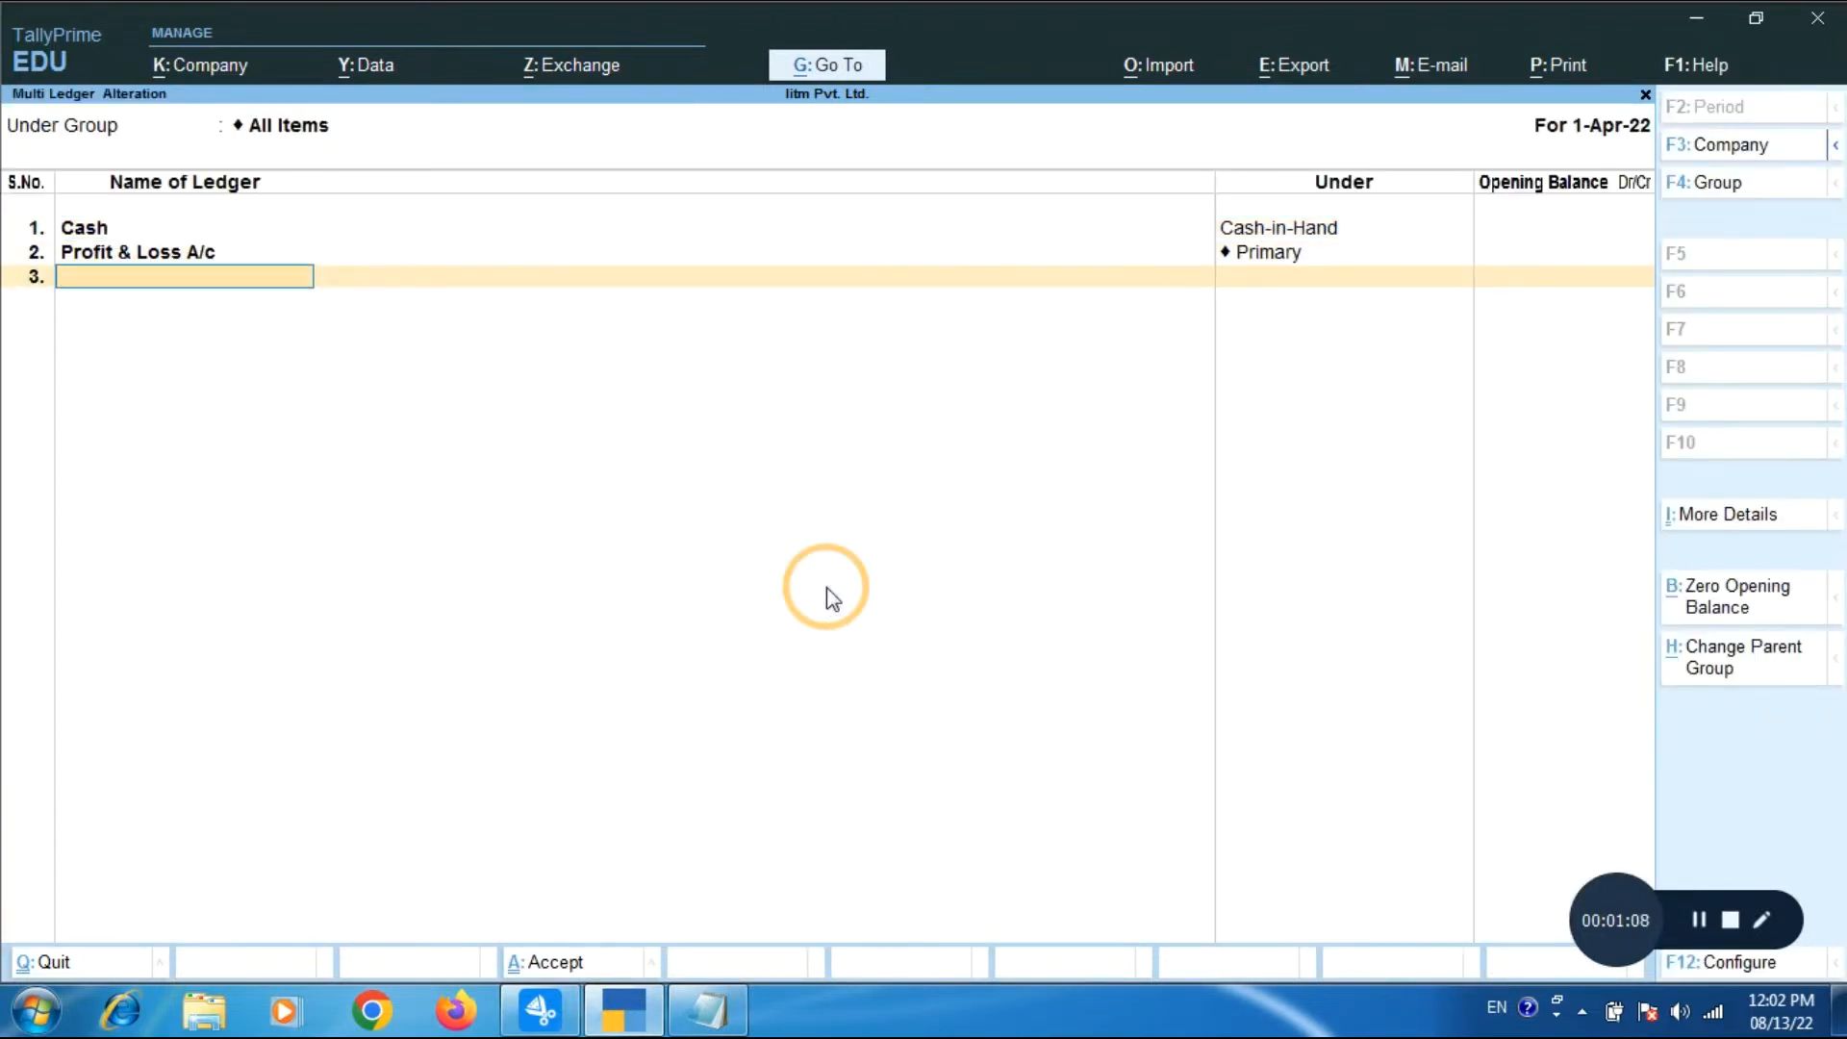
text(Purchase)
key(Return)
text(Pu)
key(Return)
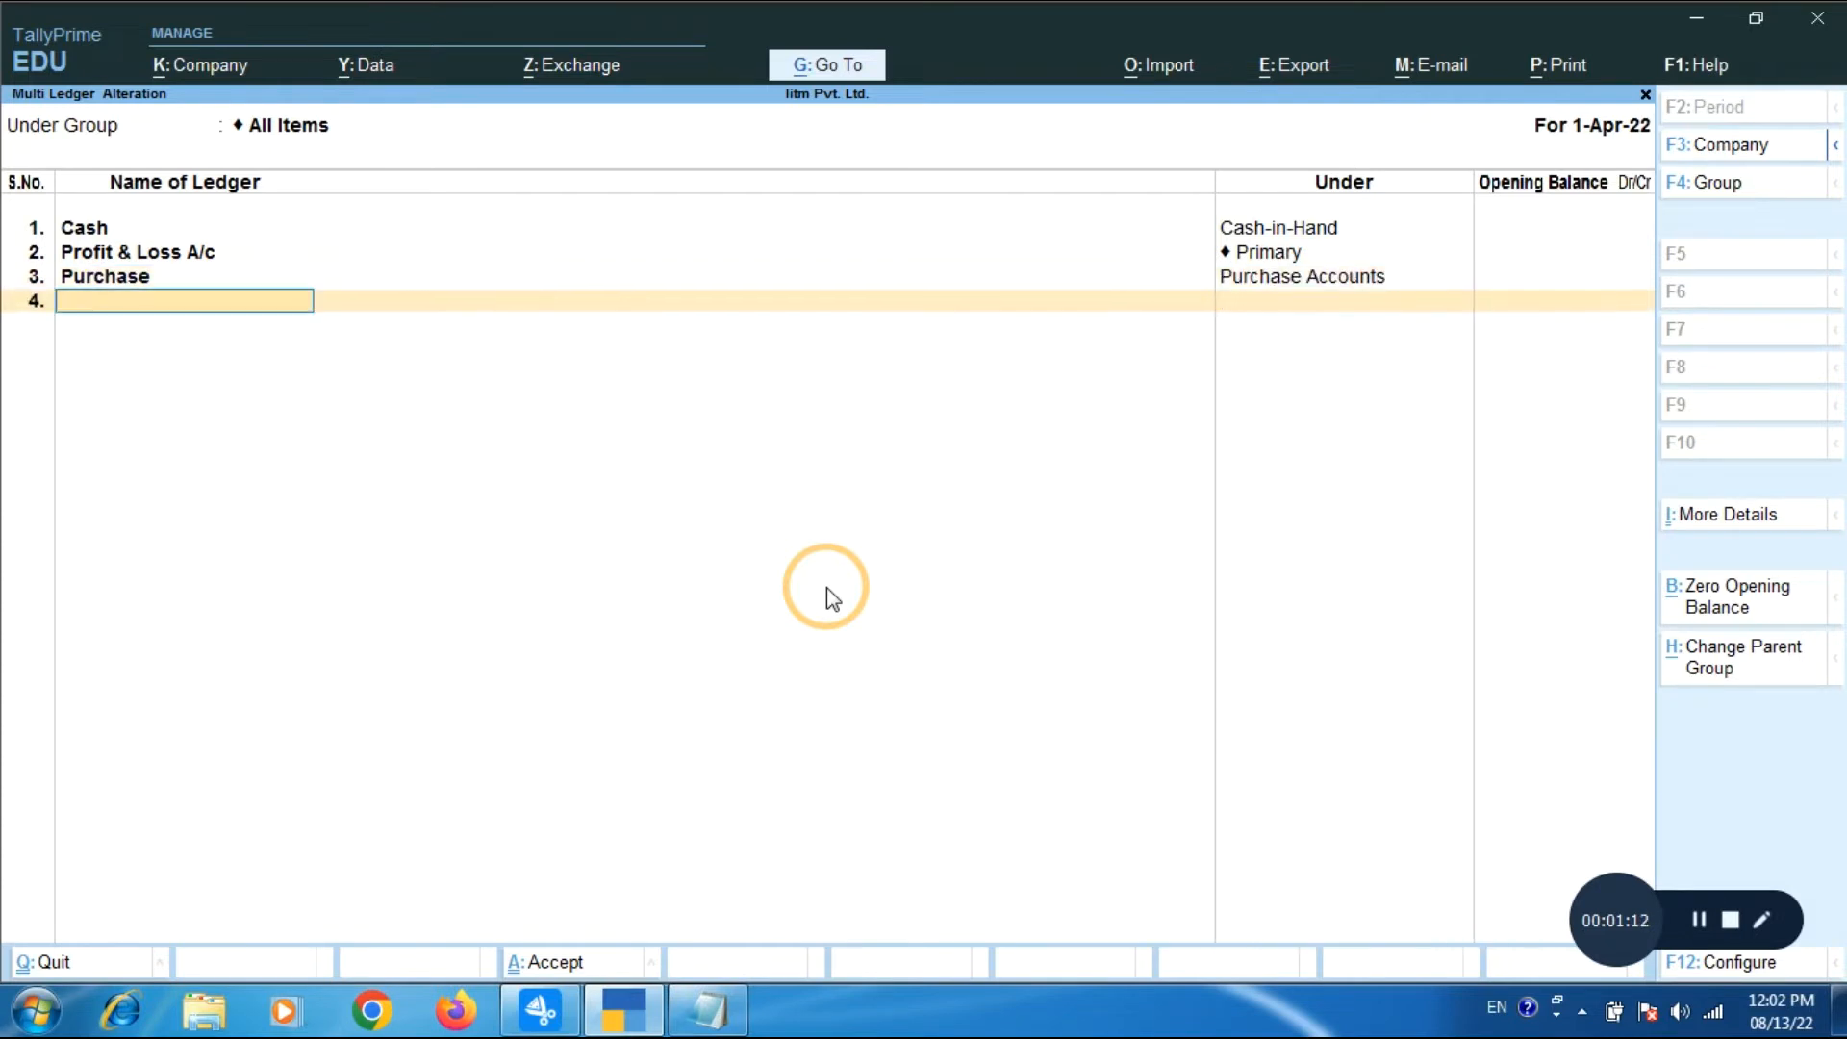
Add a Jay Computer ledger under Sundry Creditors, save the ledgers and return to the Gateway of Tally.
text(Jay Computer)
key(Return)
text(Sun)
key(Return)
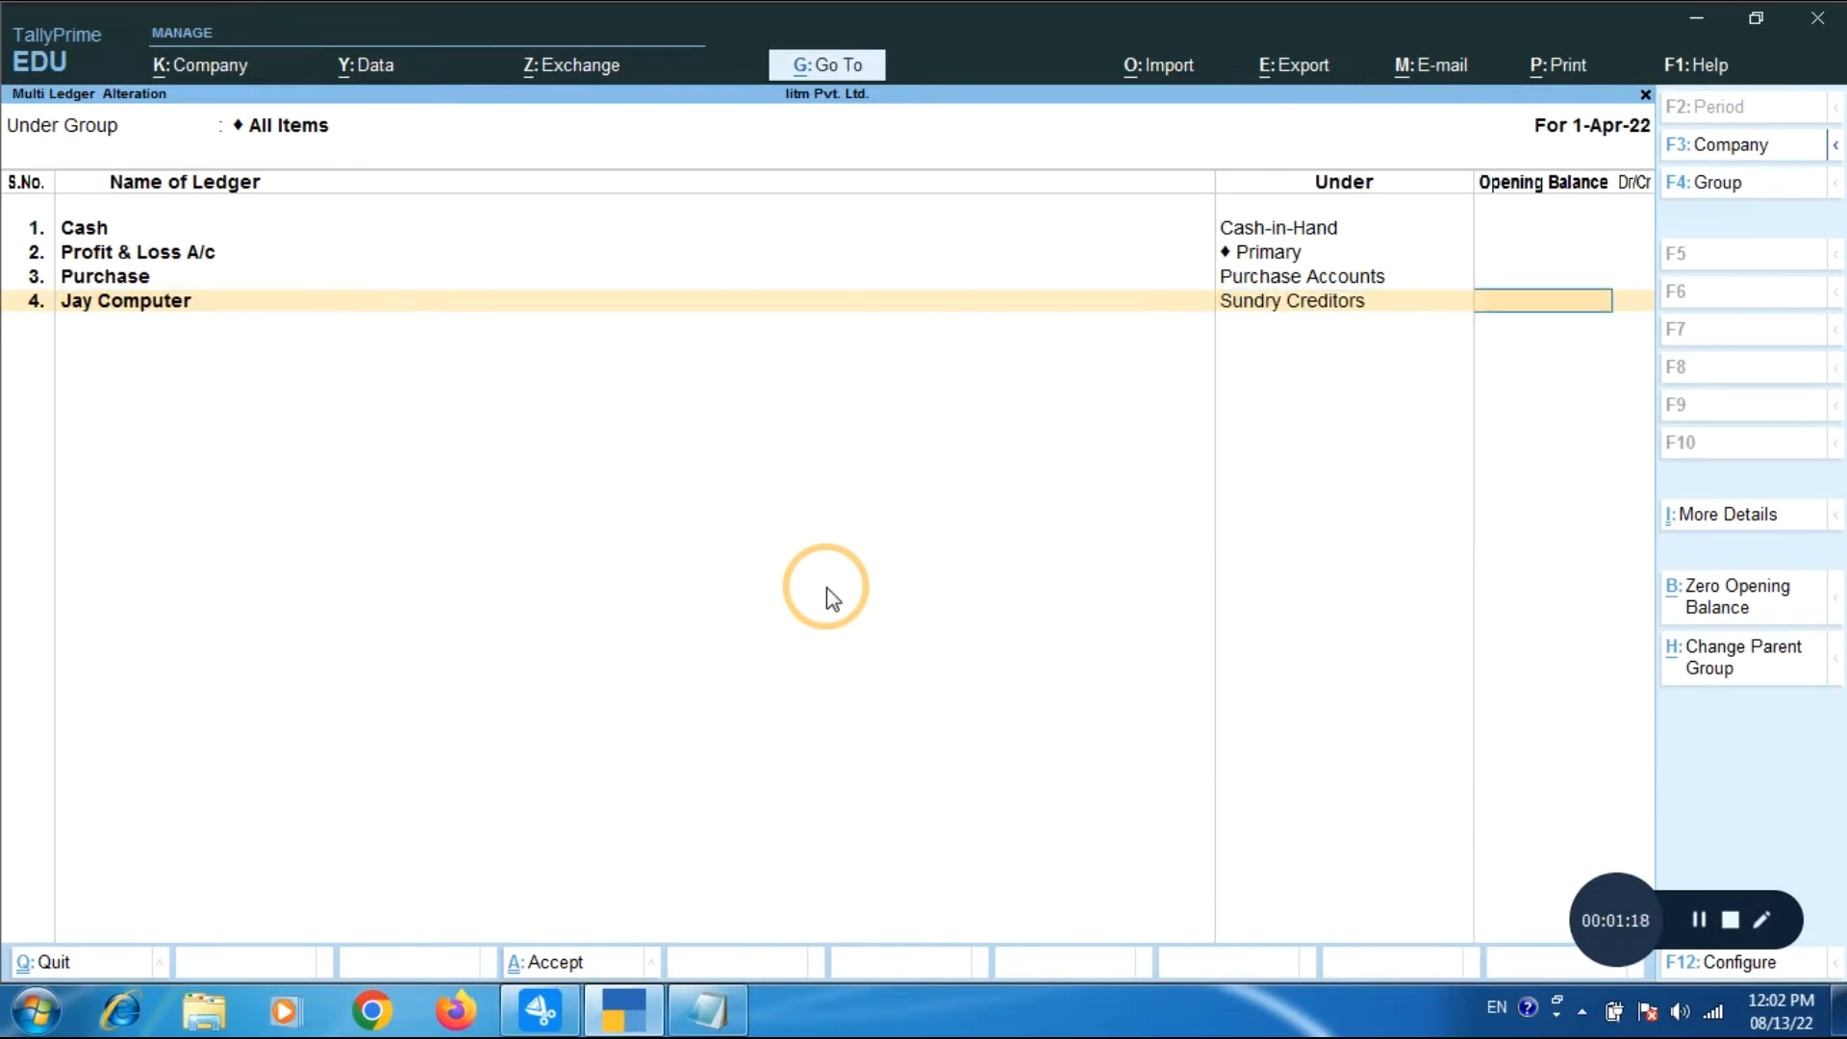
key(ctrl+a)
key(Escape)
key(Escape)
key(Escape)
Create a stock group named Prodot under Primary.
key(Up)
key(Up)
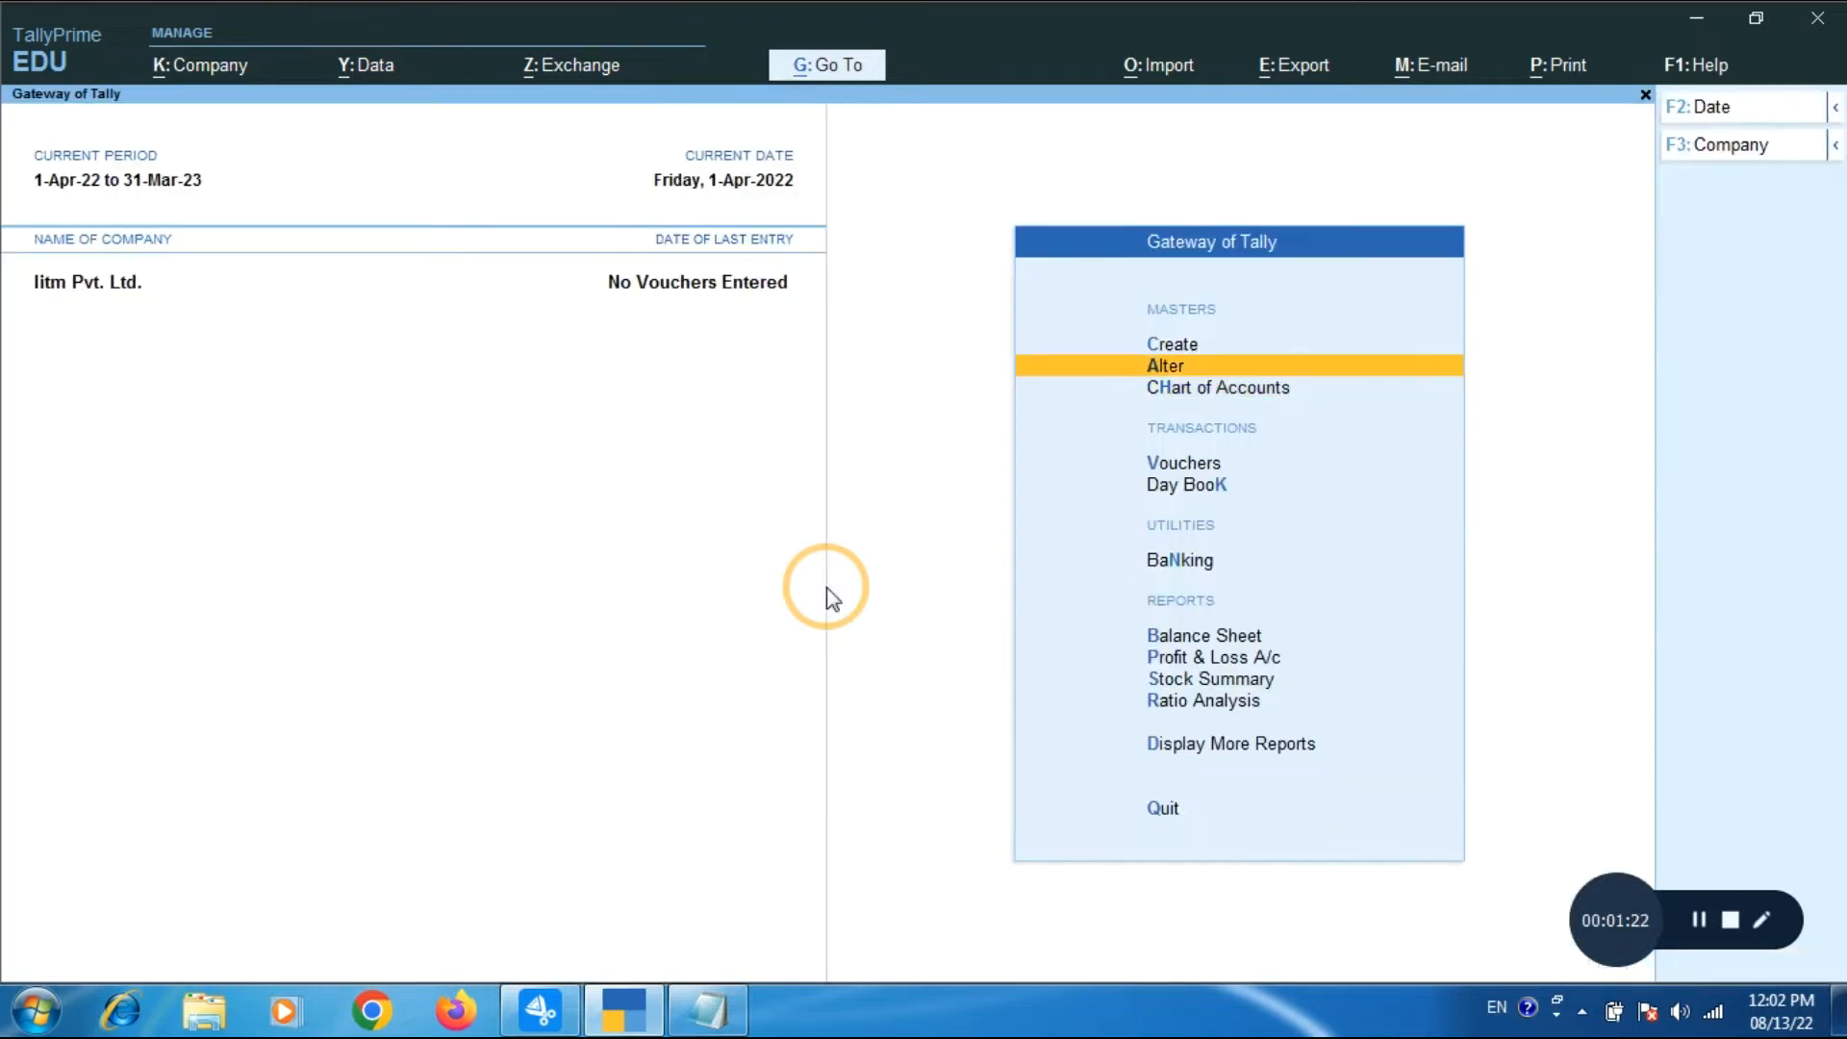
key(Return)
key(Down)
key(Down)
key(Down)
key(Down)
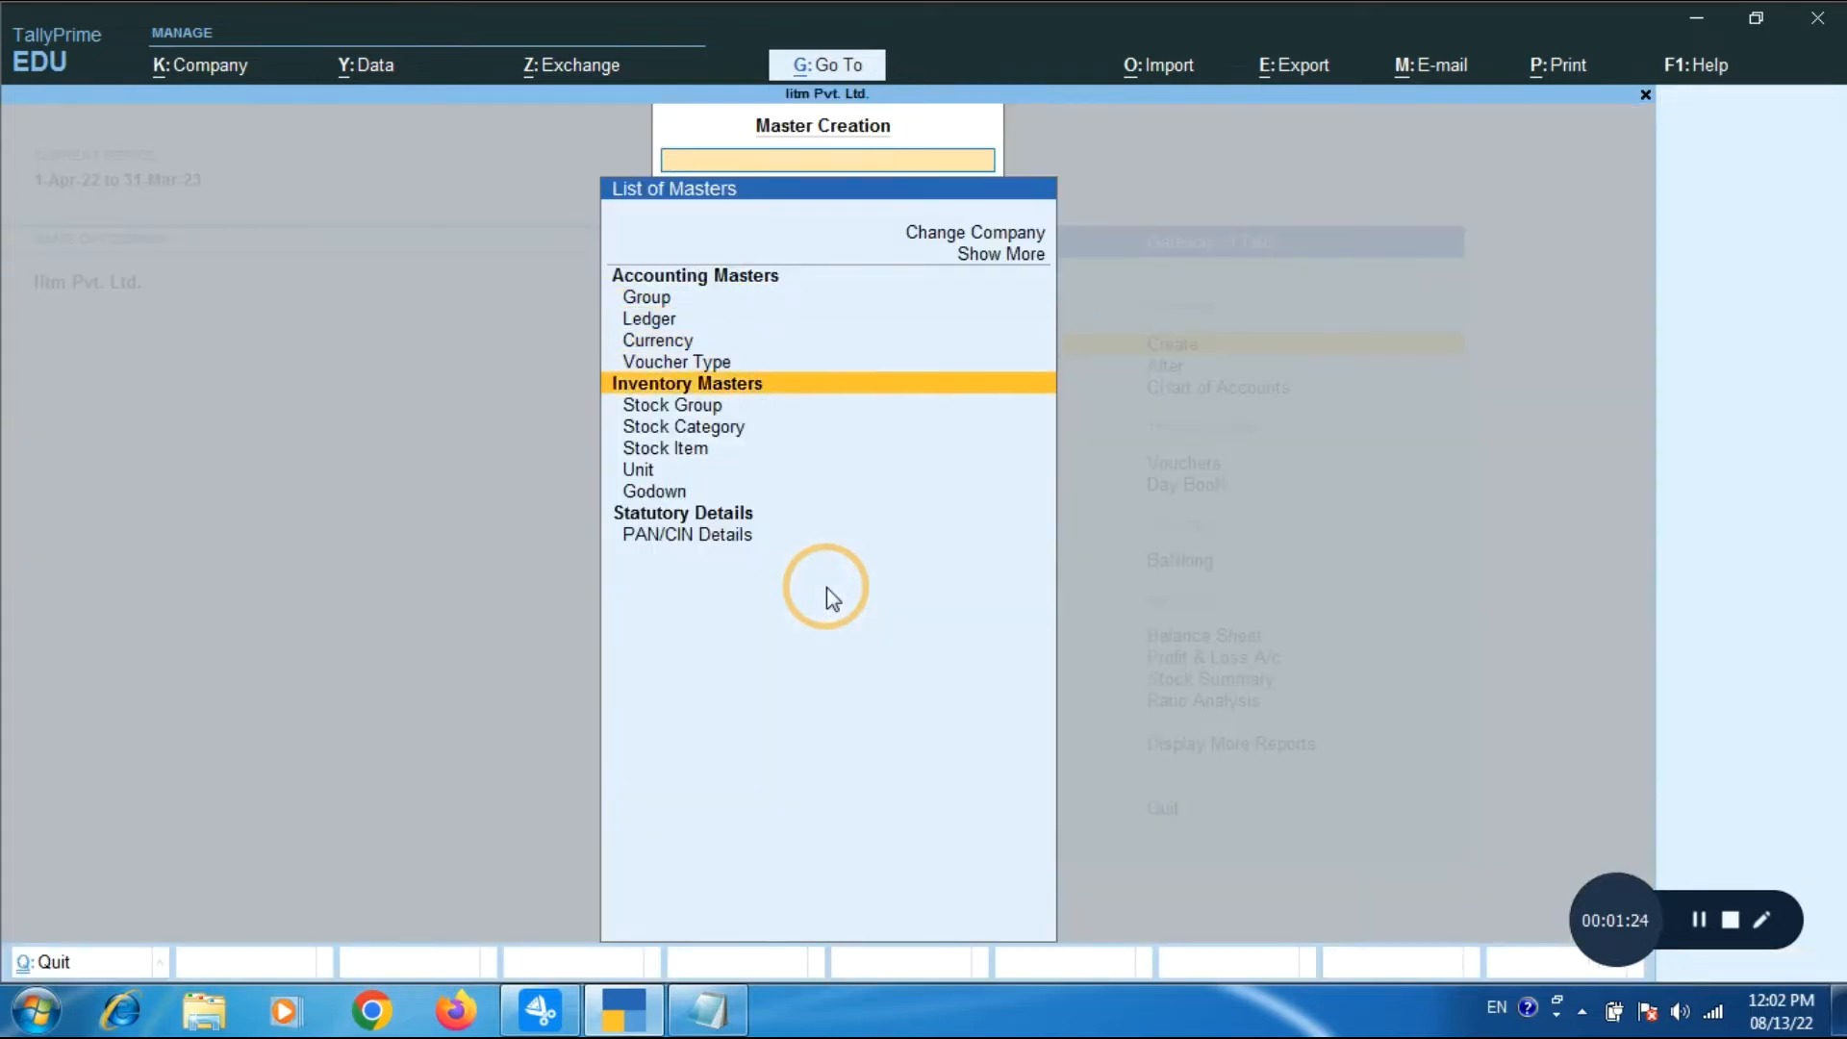
key(Return)
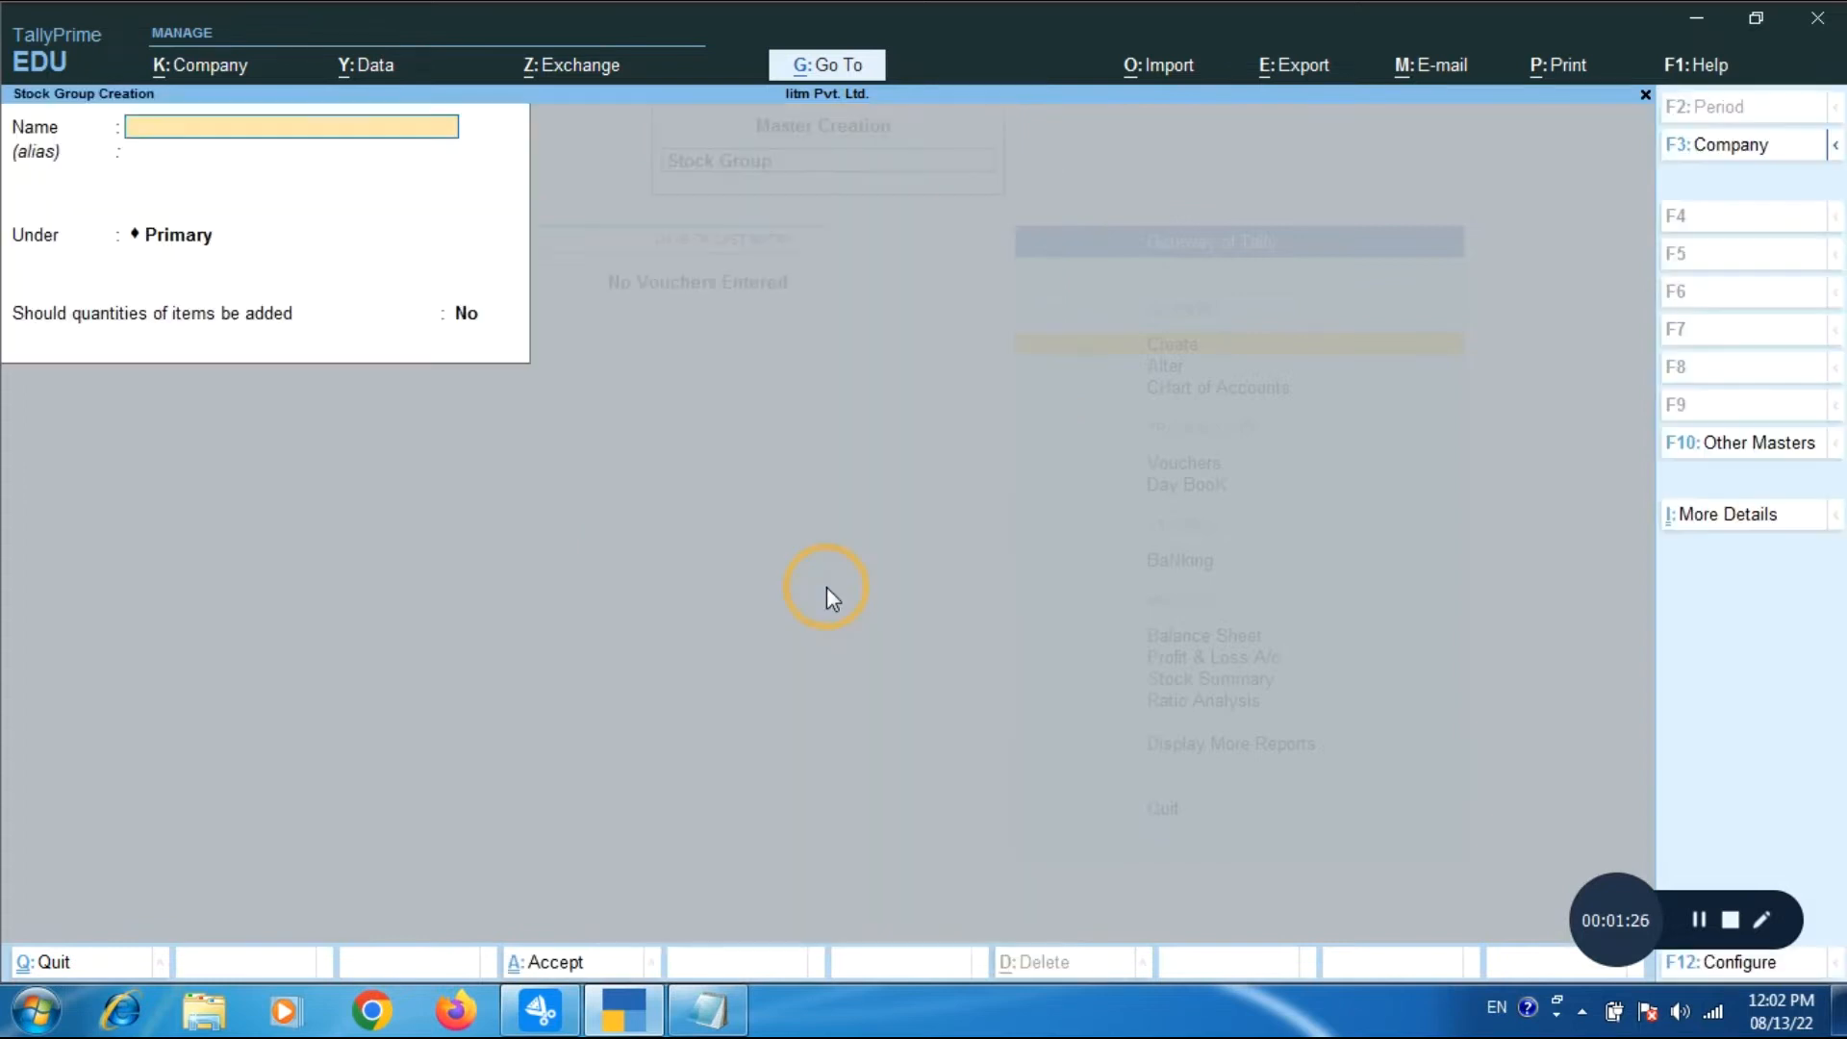
text(Prodct)
key(ctrl+a)
key(Escape)
Create two stock categories named Mouse and Keyboard.
key(Down)
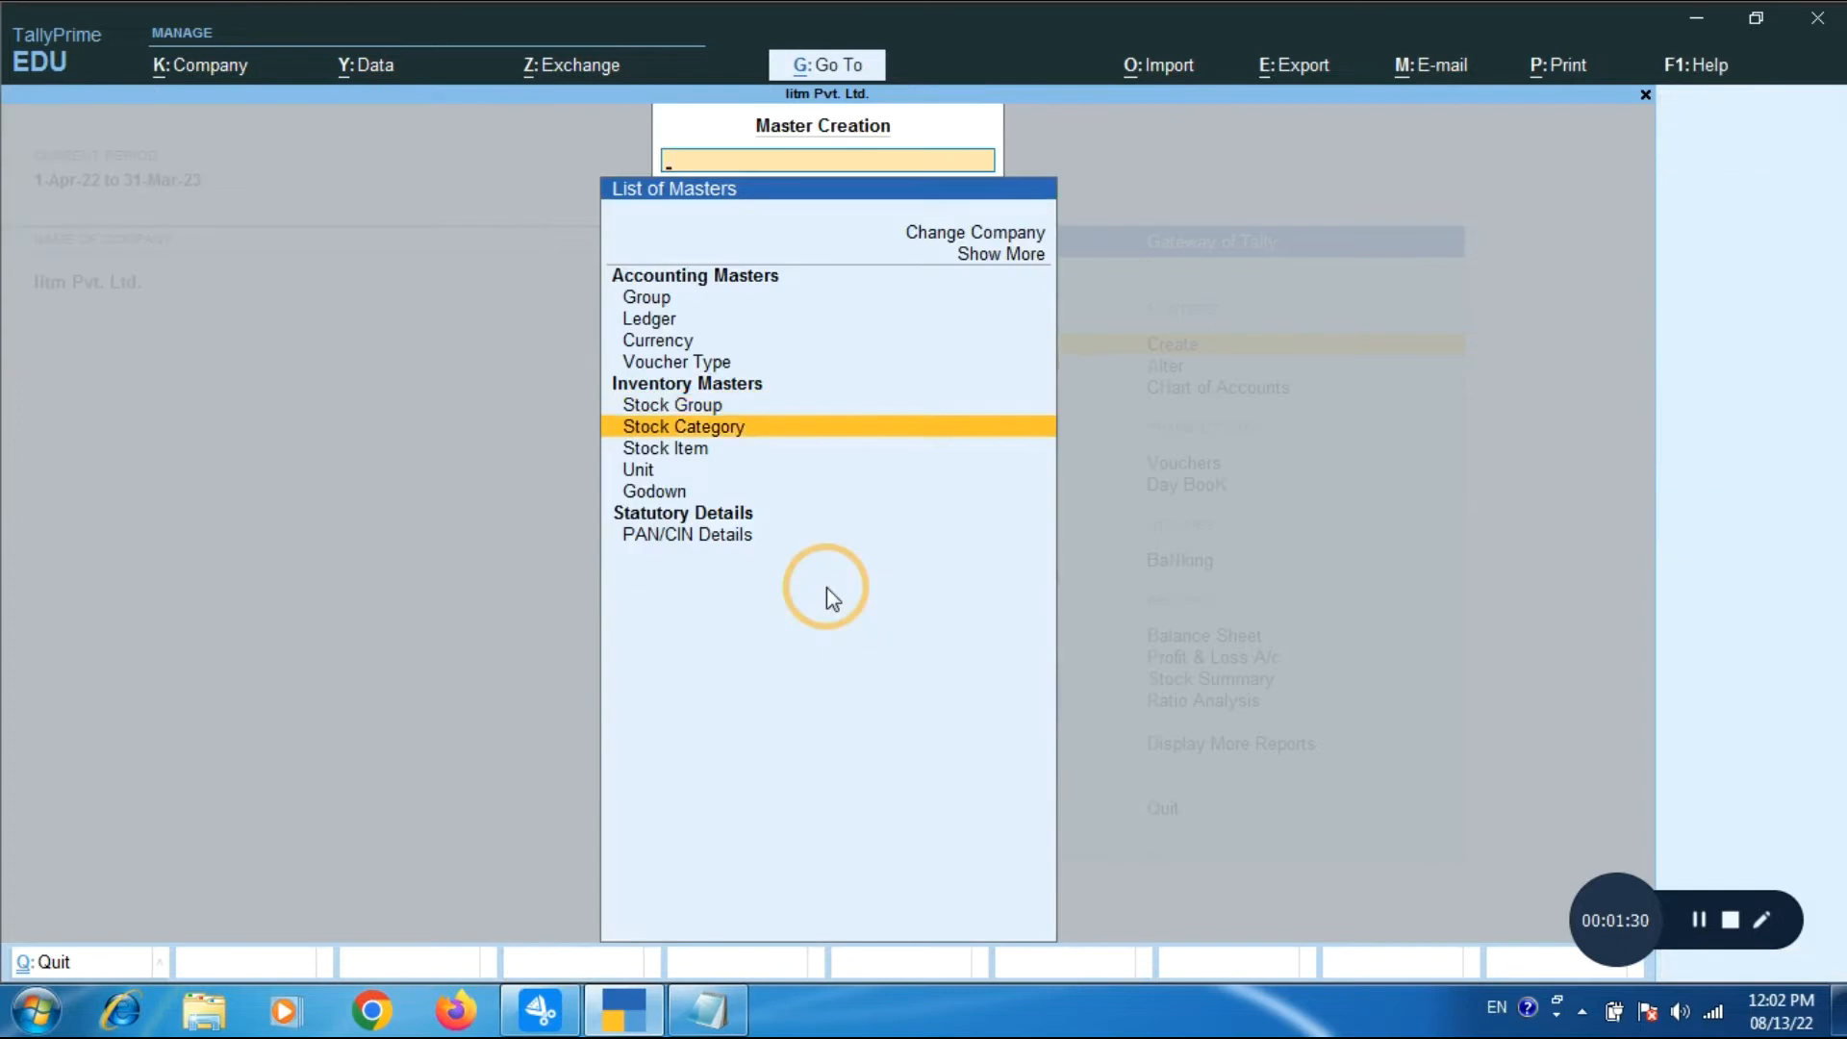
key(Return)
text(Mouse)
key(ctrl+a)
text(Keyboard)
key(ctrl+a)
key(Escape)
Create a simple unit of measure with the symbol pcs.
key(Down)
key(Down)
key(Return)
text(pcs)
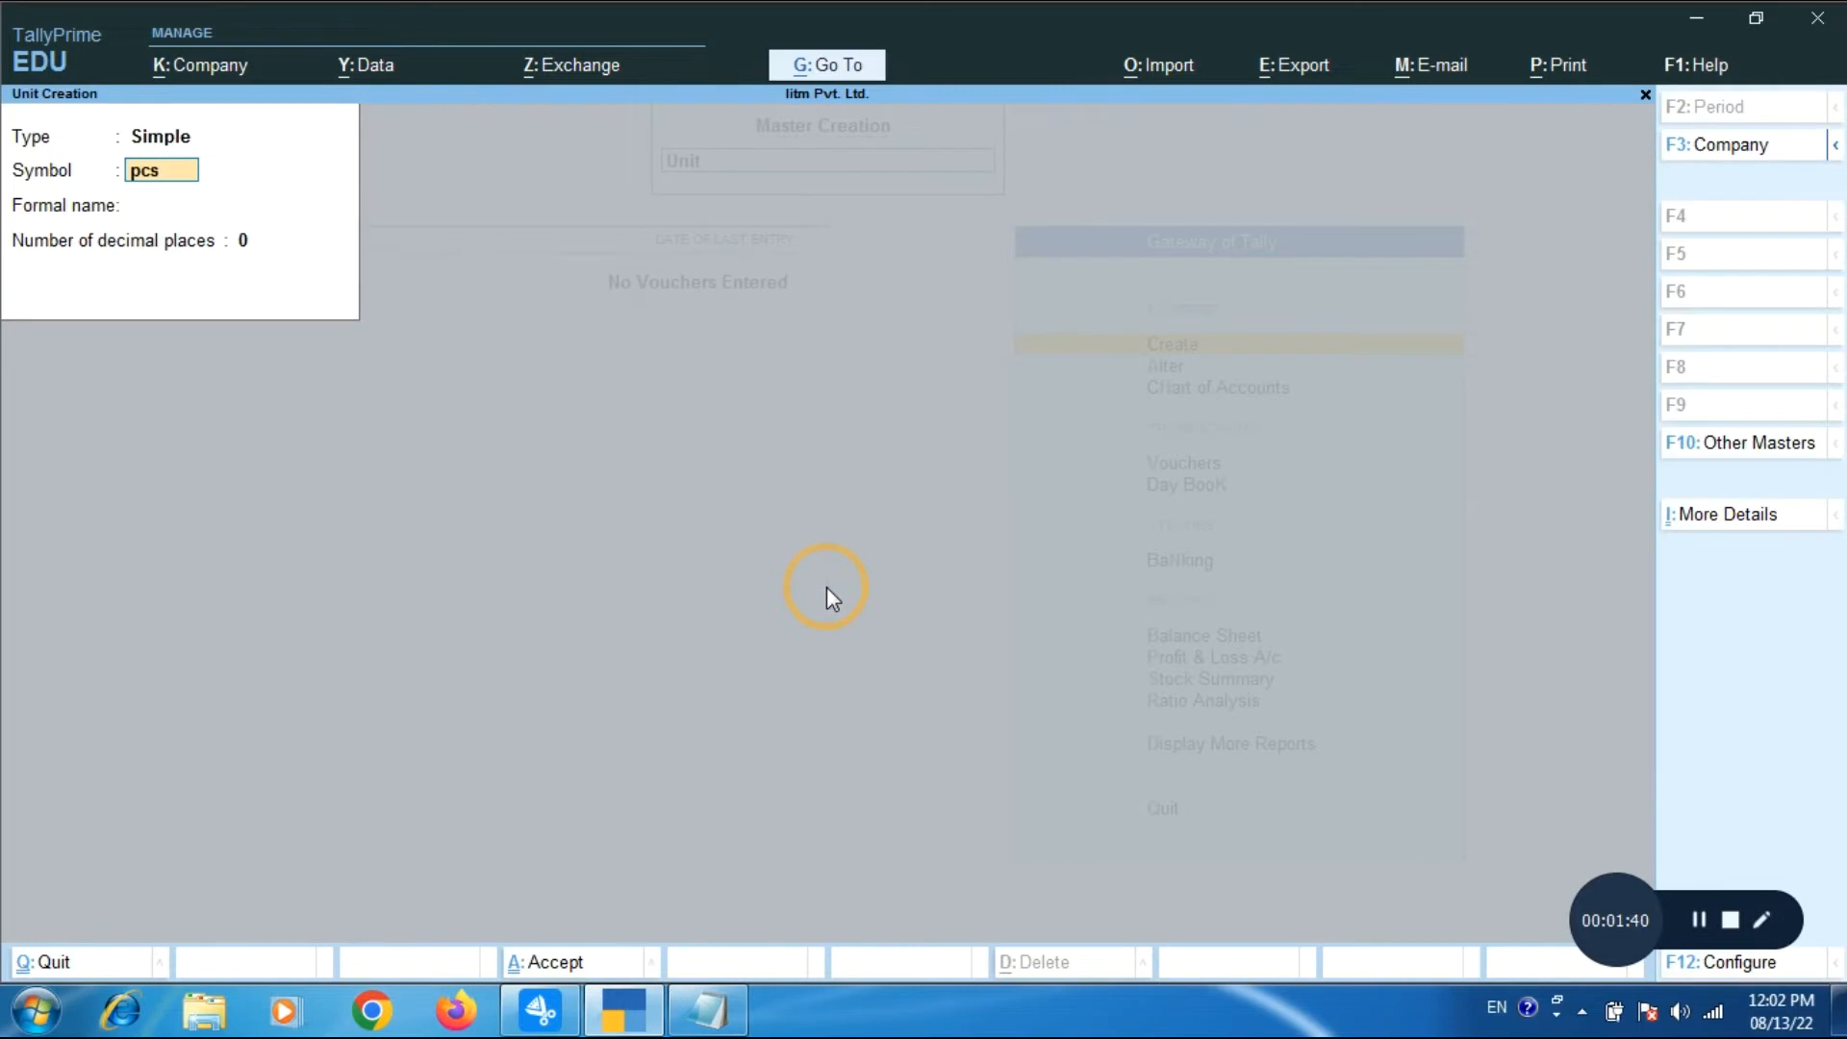
key(ctrl+a)
key(Escape)
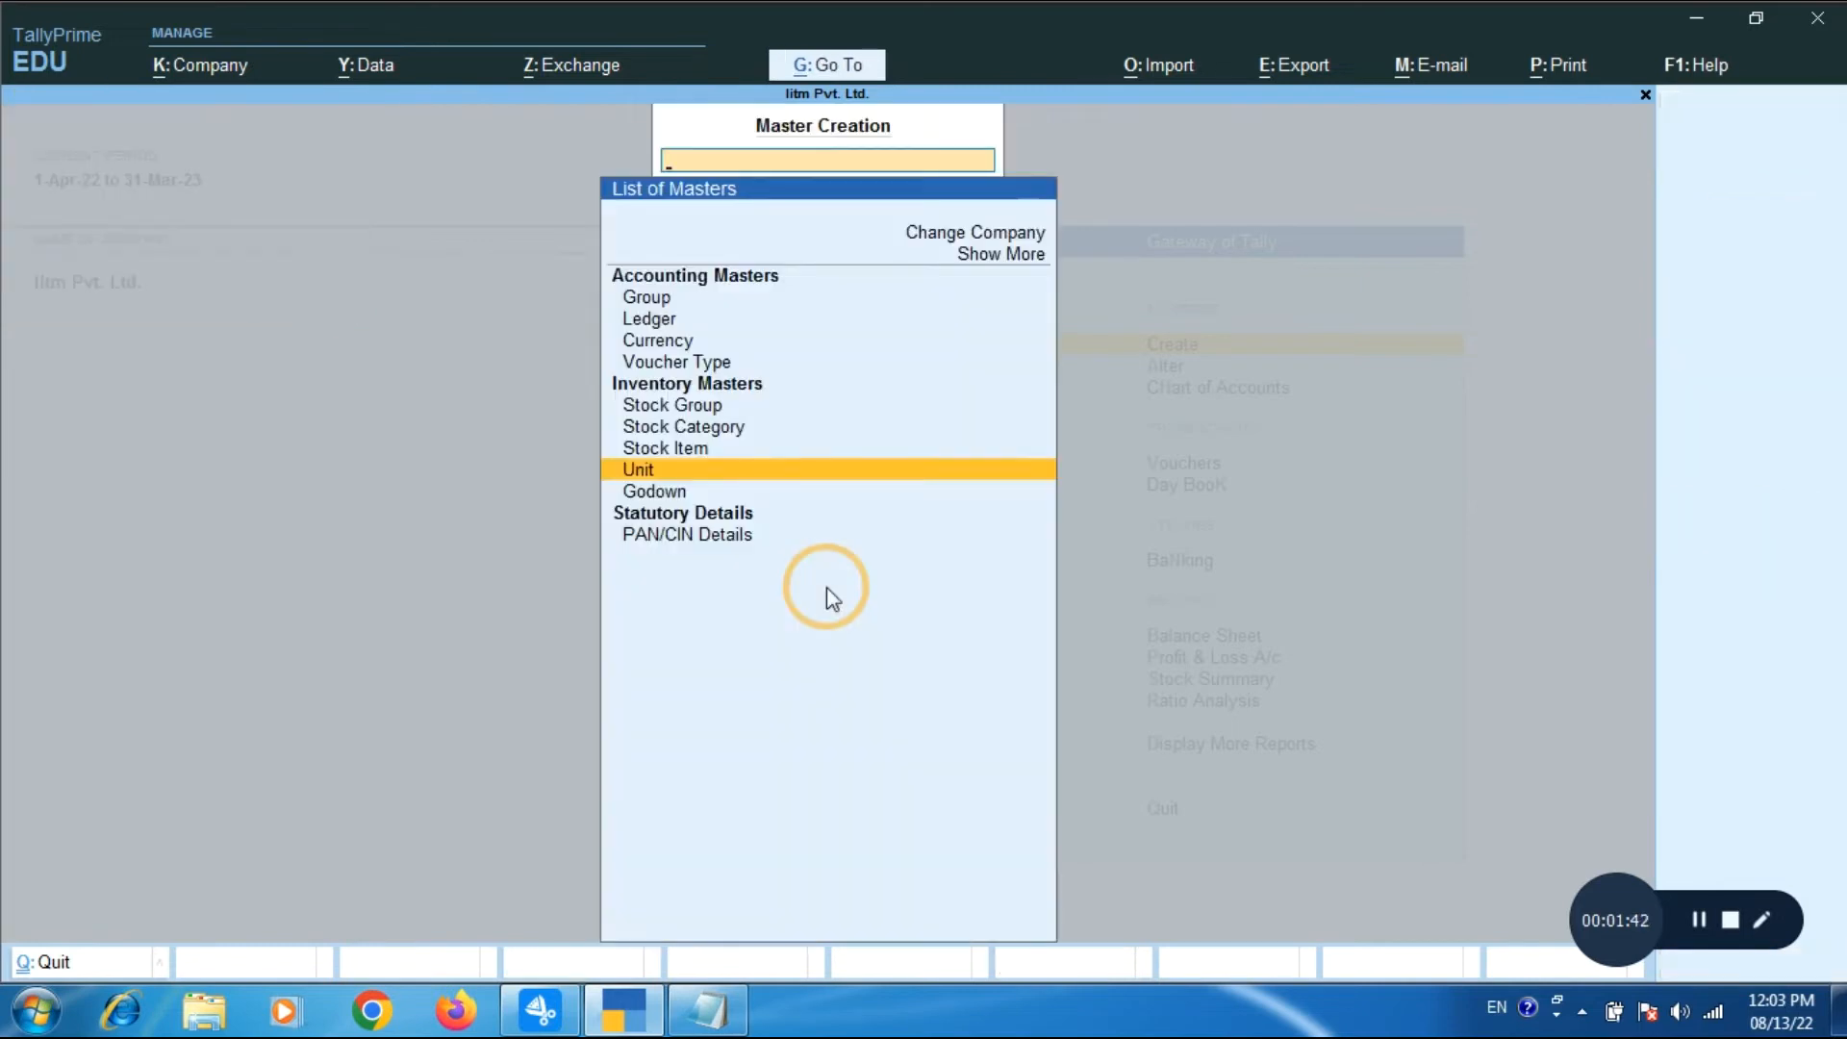
Create the stock item Prodot Optical Mouse under group Prodot, with category Mouse and unit pcs.
key(Up)
key(Return)
text(Pr)
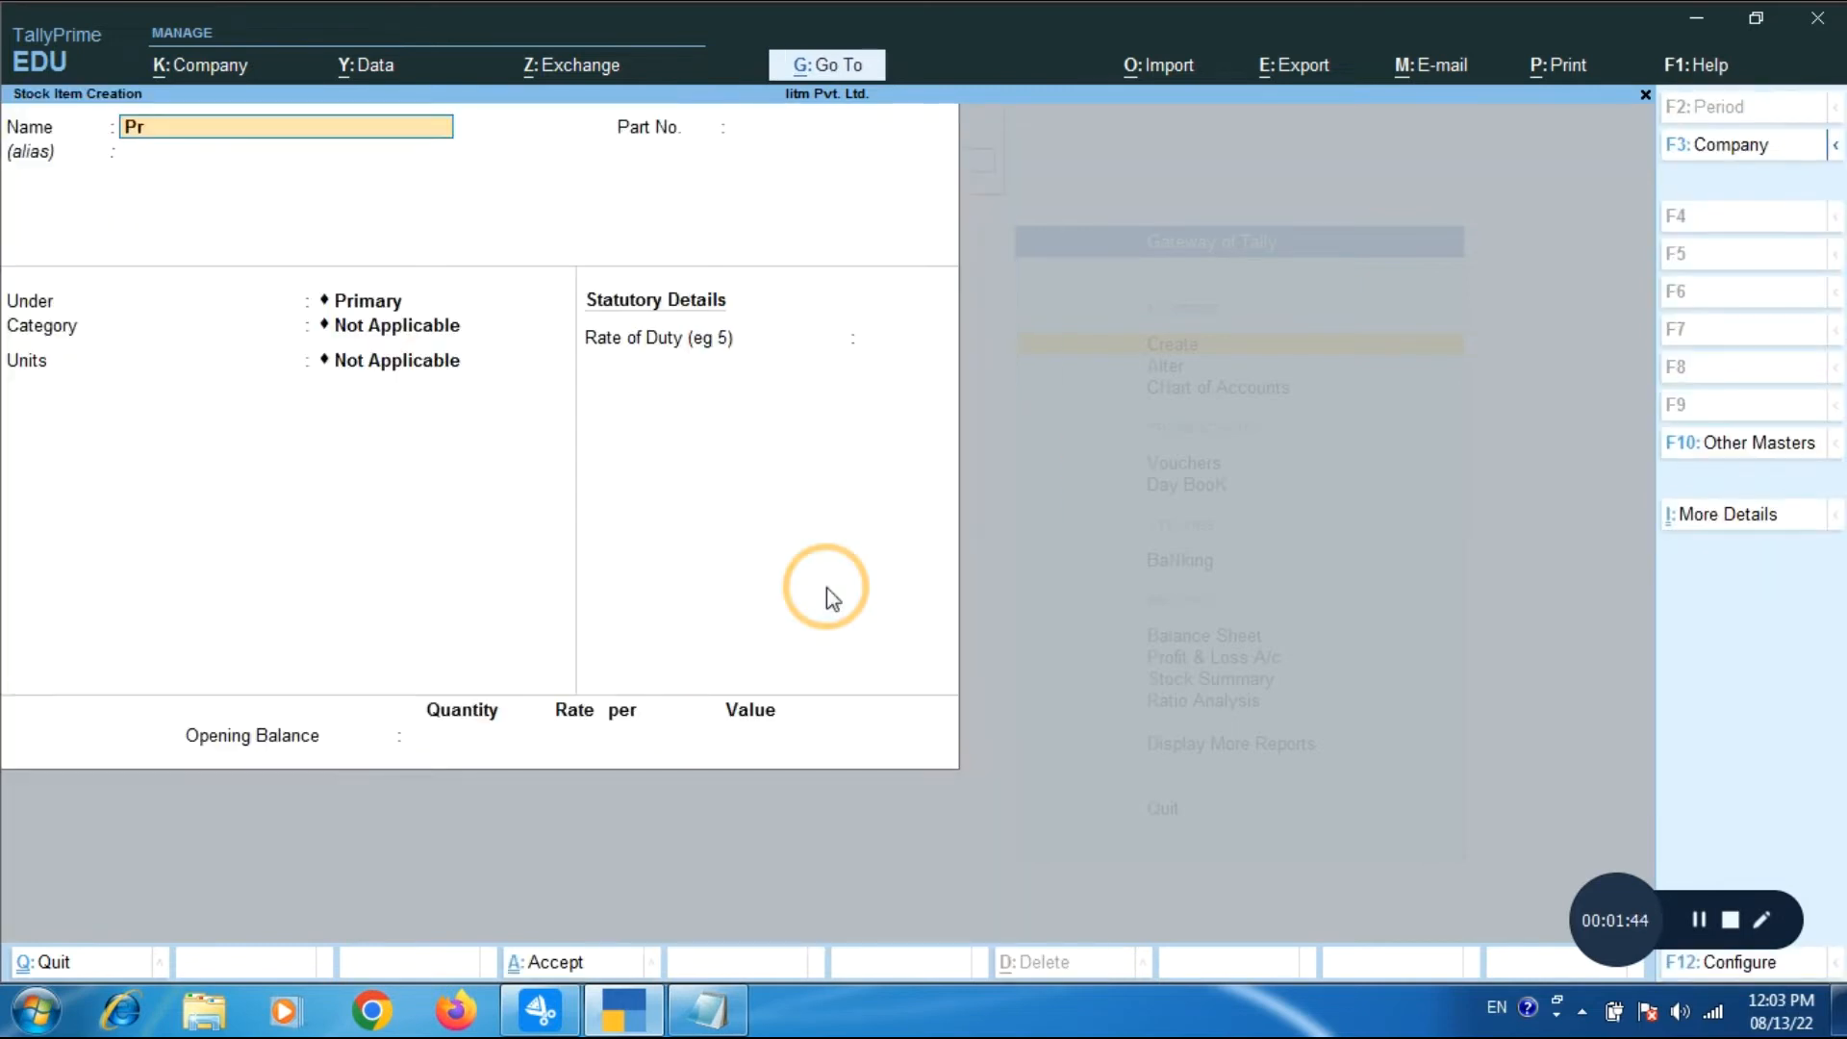
text(odot optical Mouse)
key(Return)
key(Return)
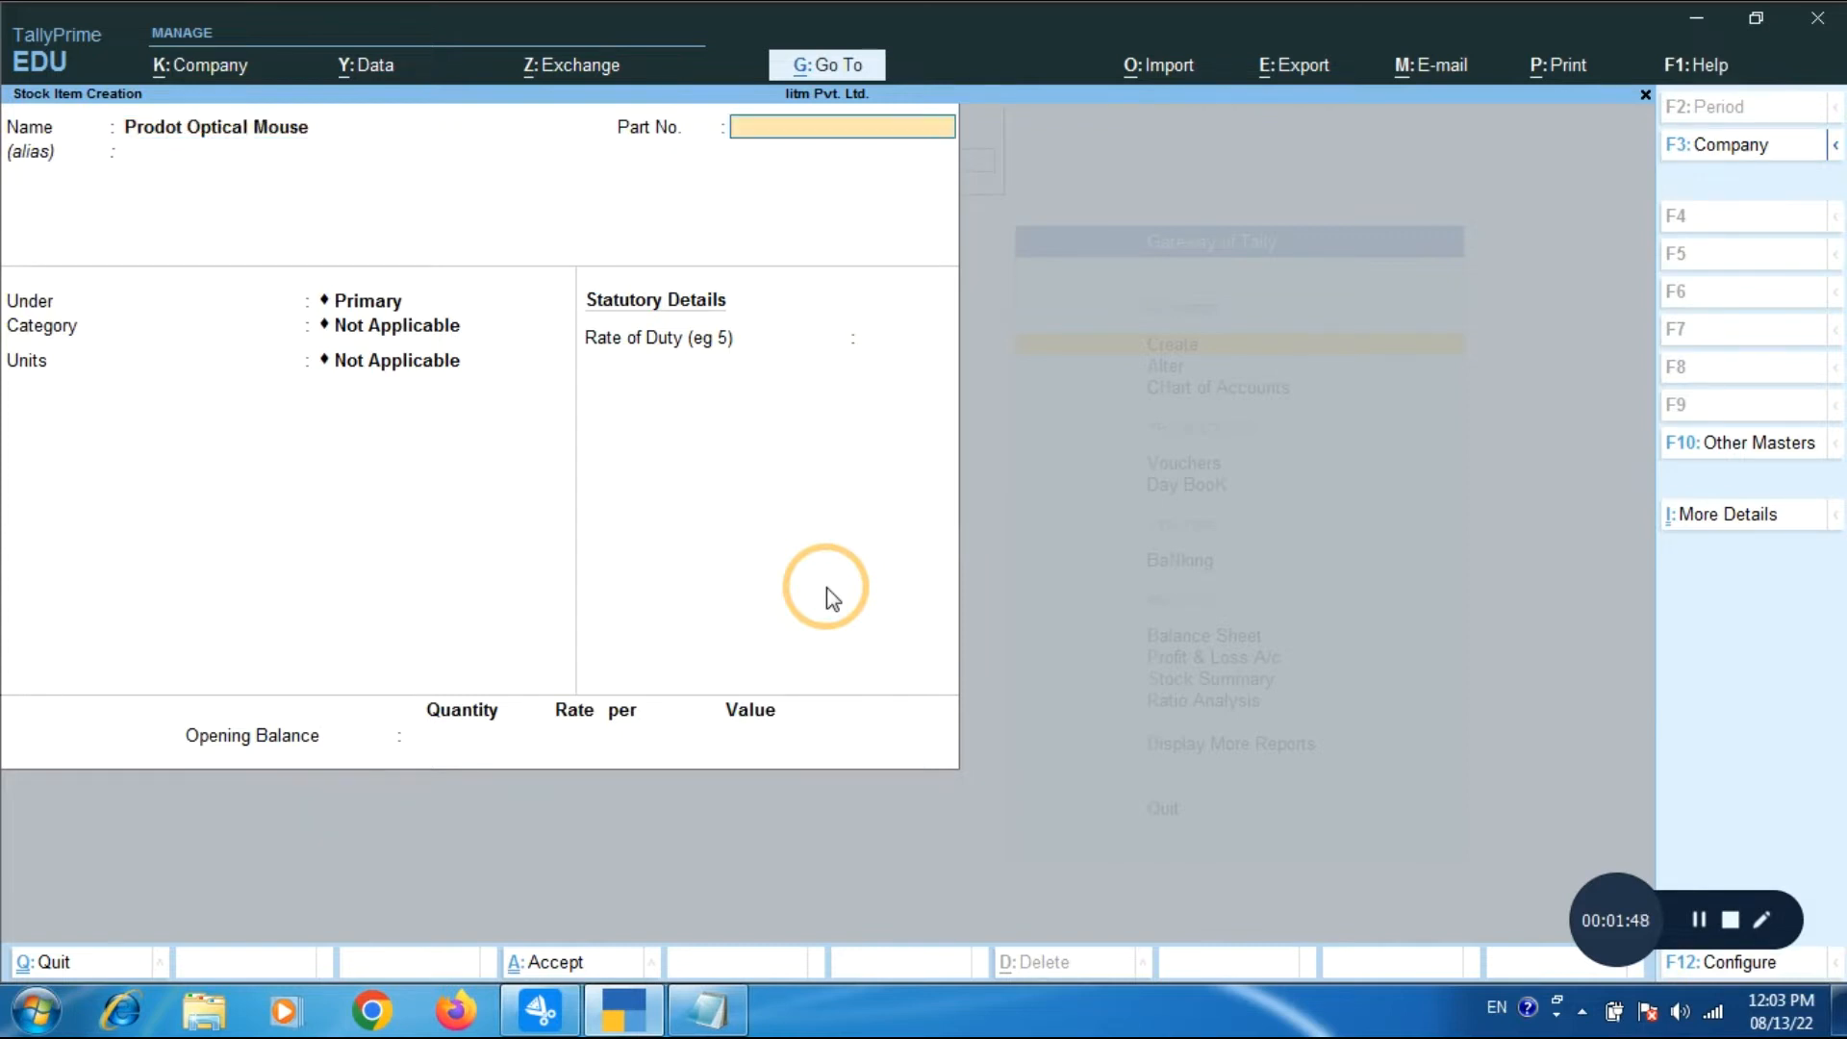
key(Return)
key(Down)
key(Return)
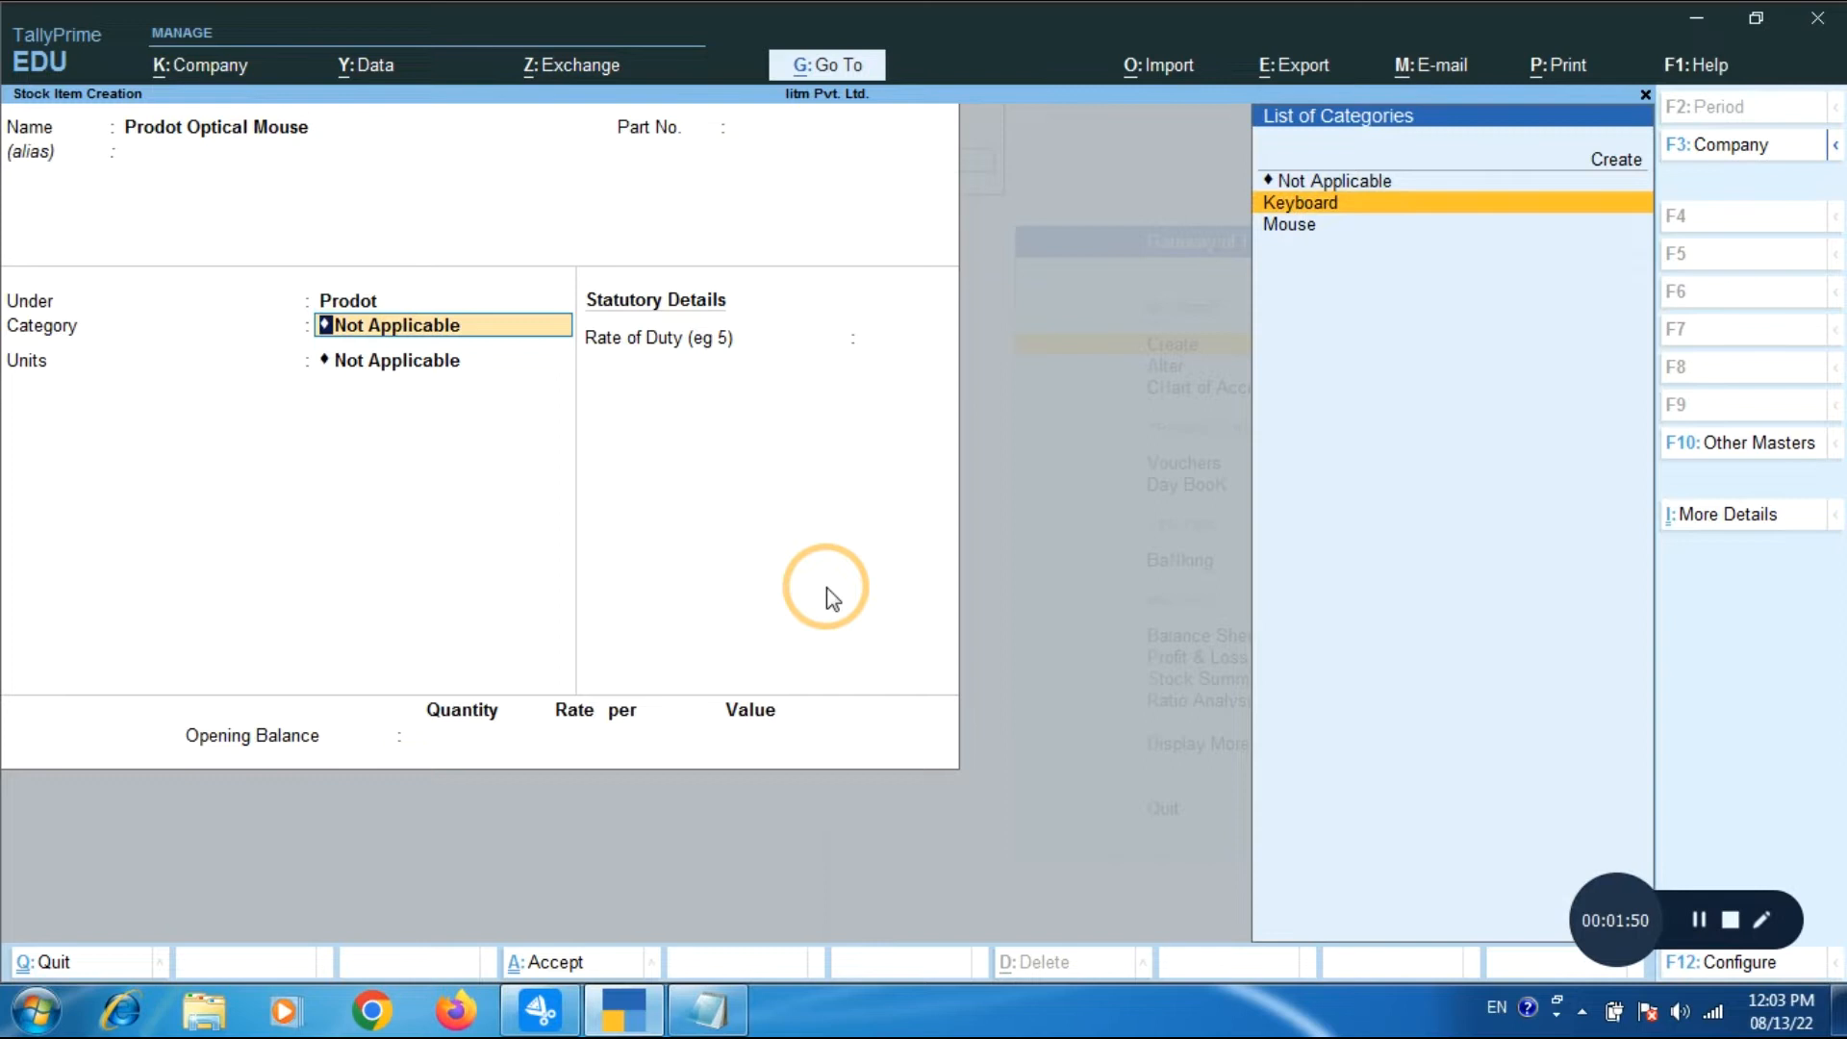
key(Down)
key(Return)
text(p)
key(Return)
key(ctrl+a)
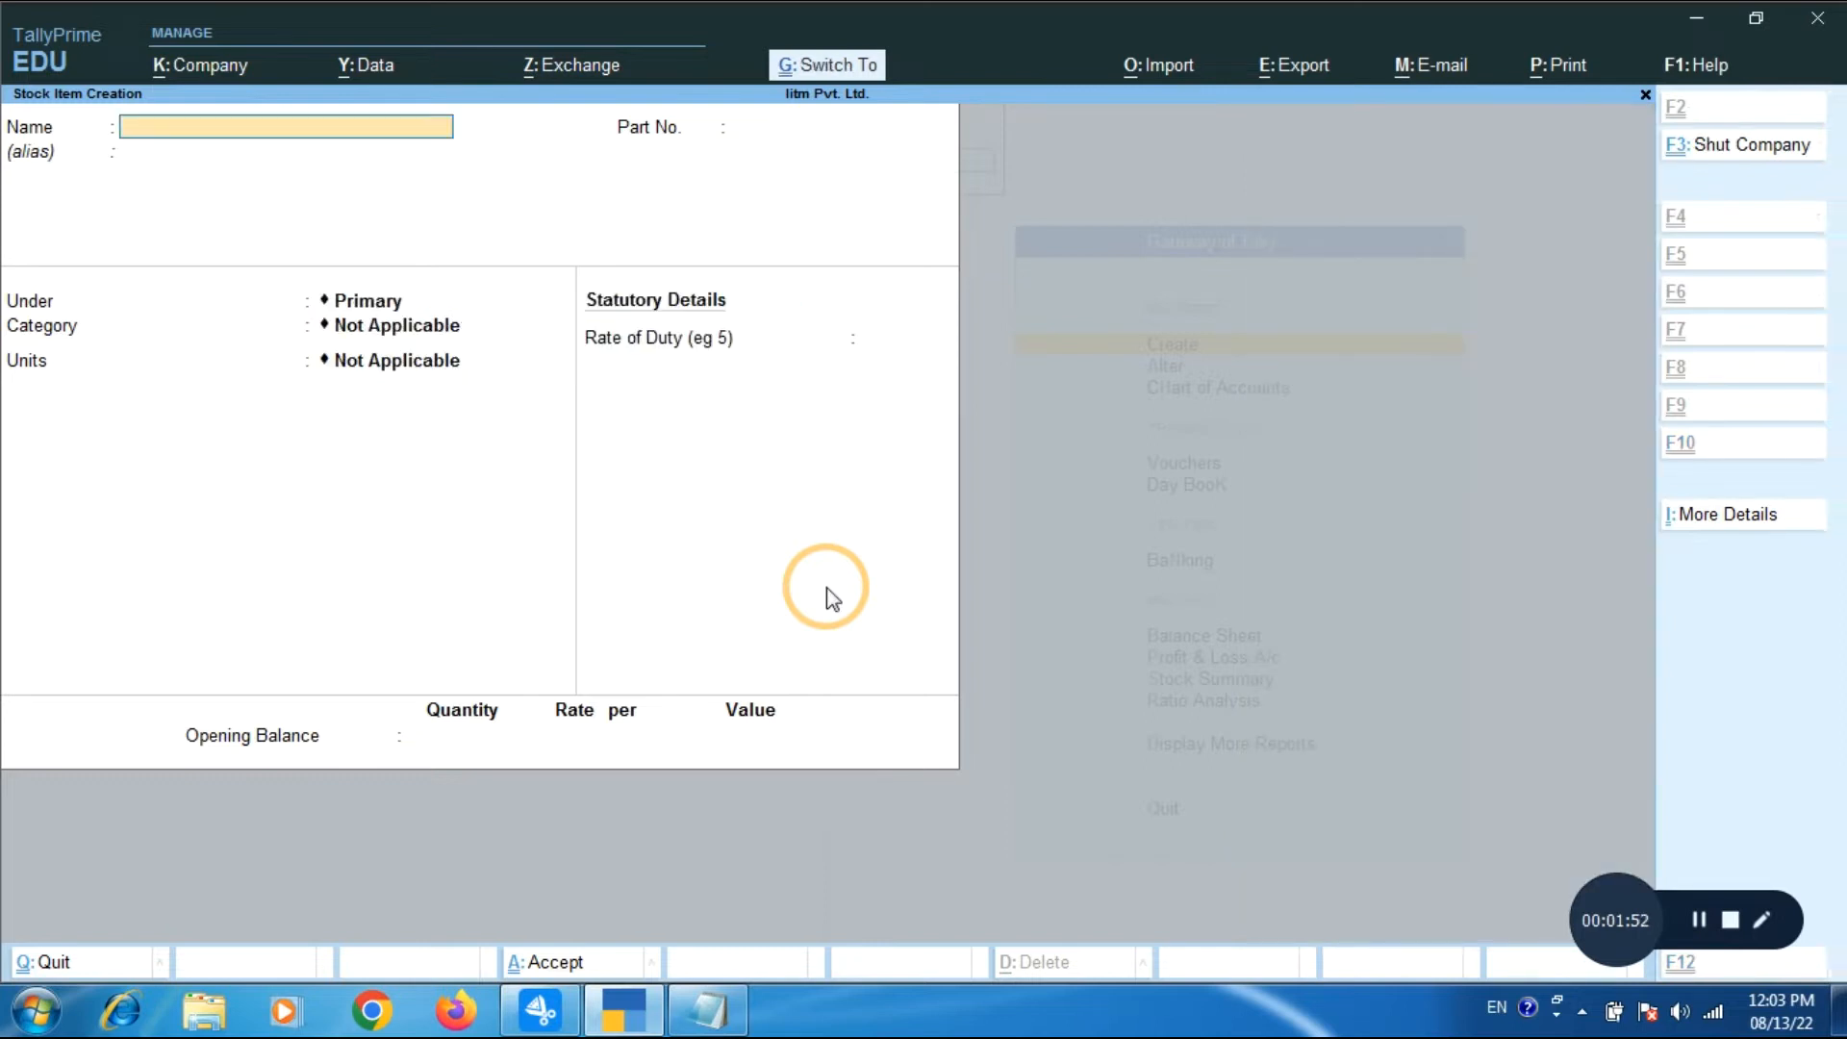
Create the stock item Prodot Standard Keyboard under group Prodot, category Keyboard, unit pcs, and return to the Gateway of Tally.
text(Prodot)
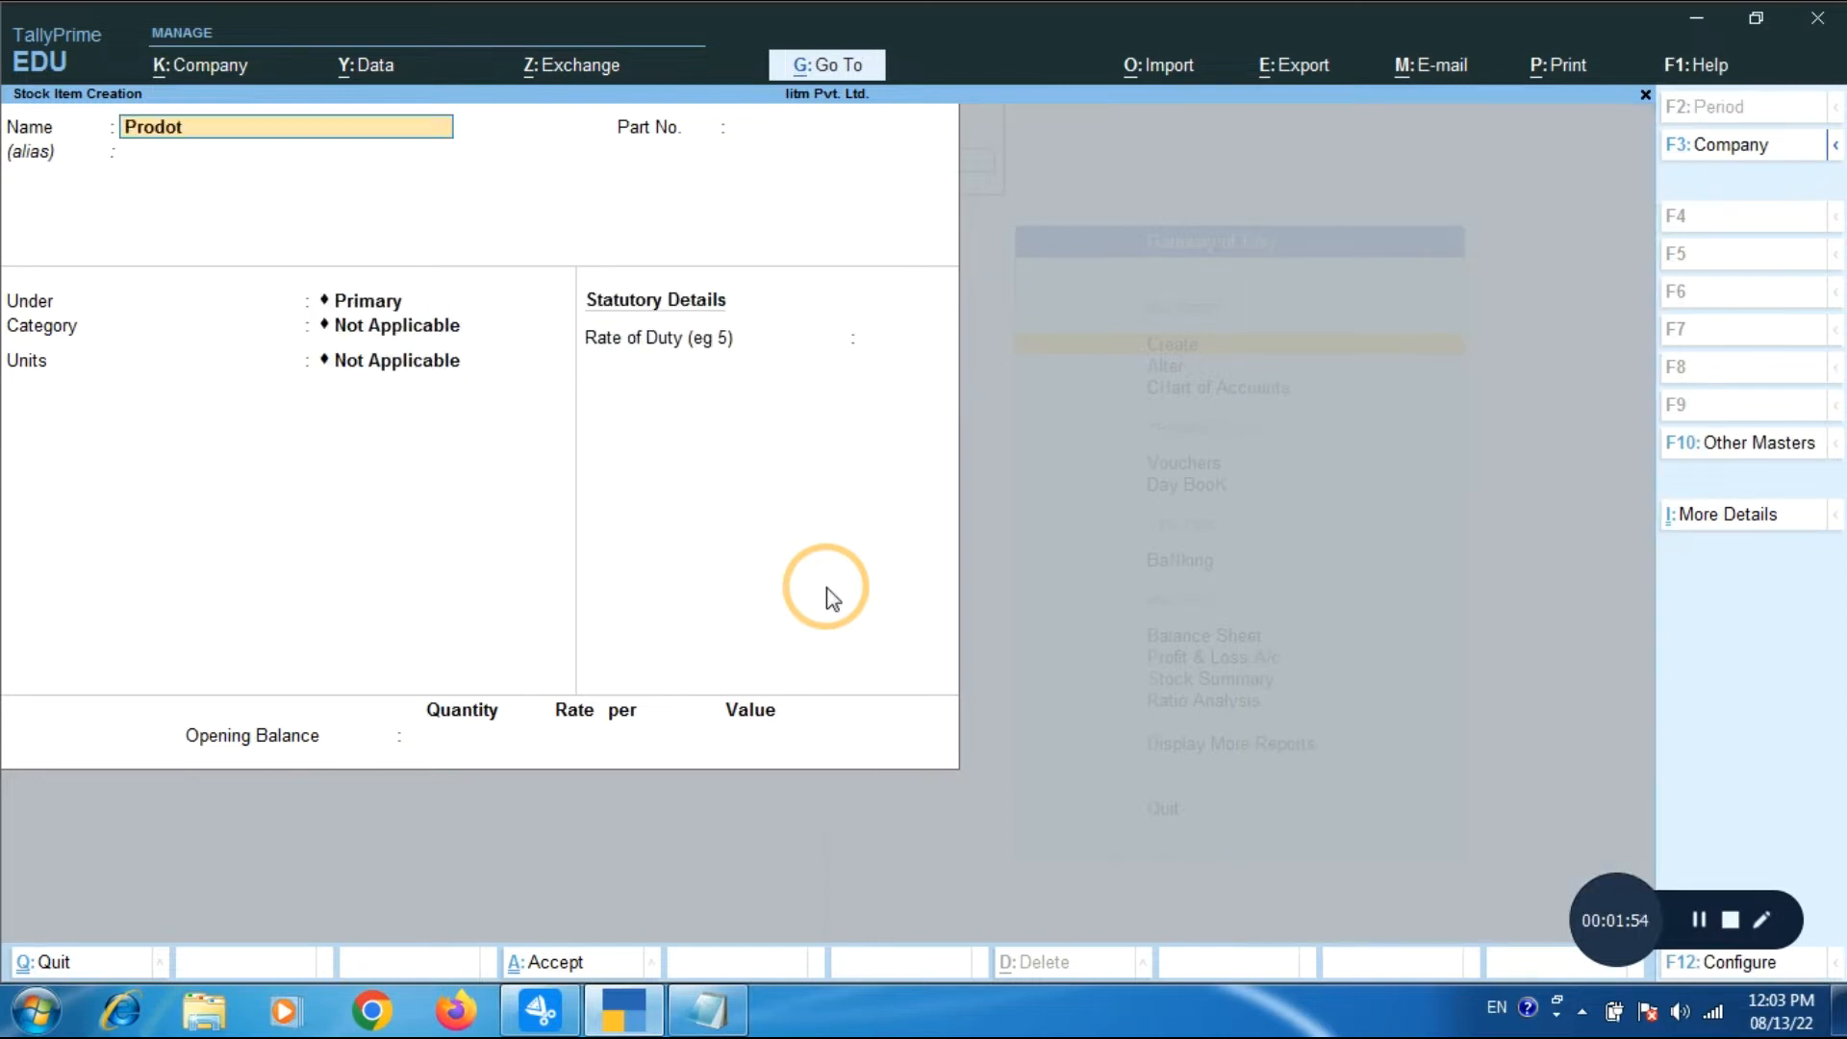
text( Standard Keyboard)
key(Return)
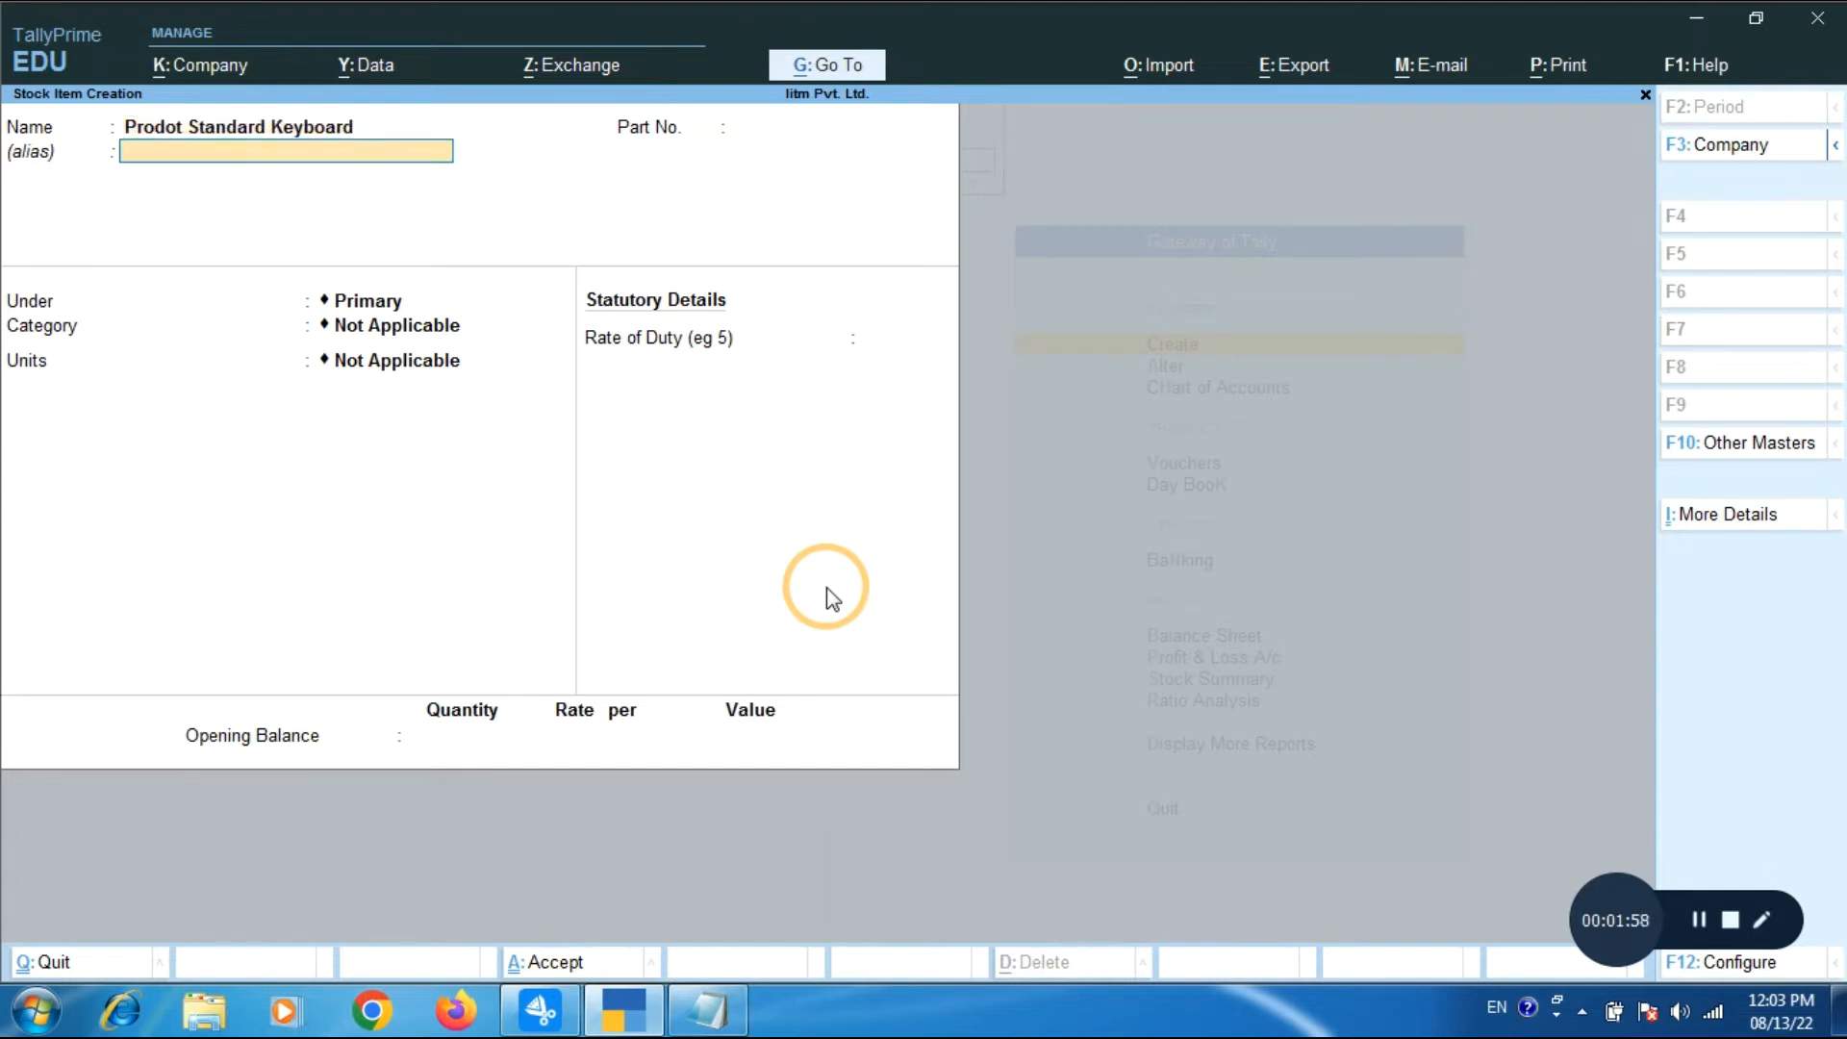
key(Return)
key(Down)
key(Return)
key(Down)
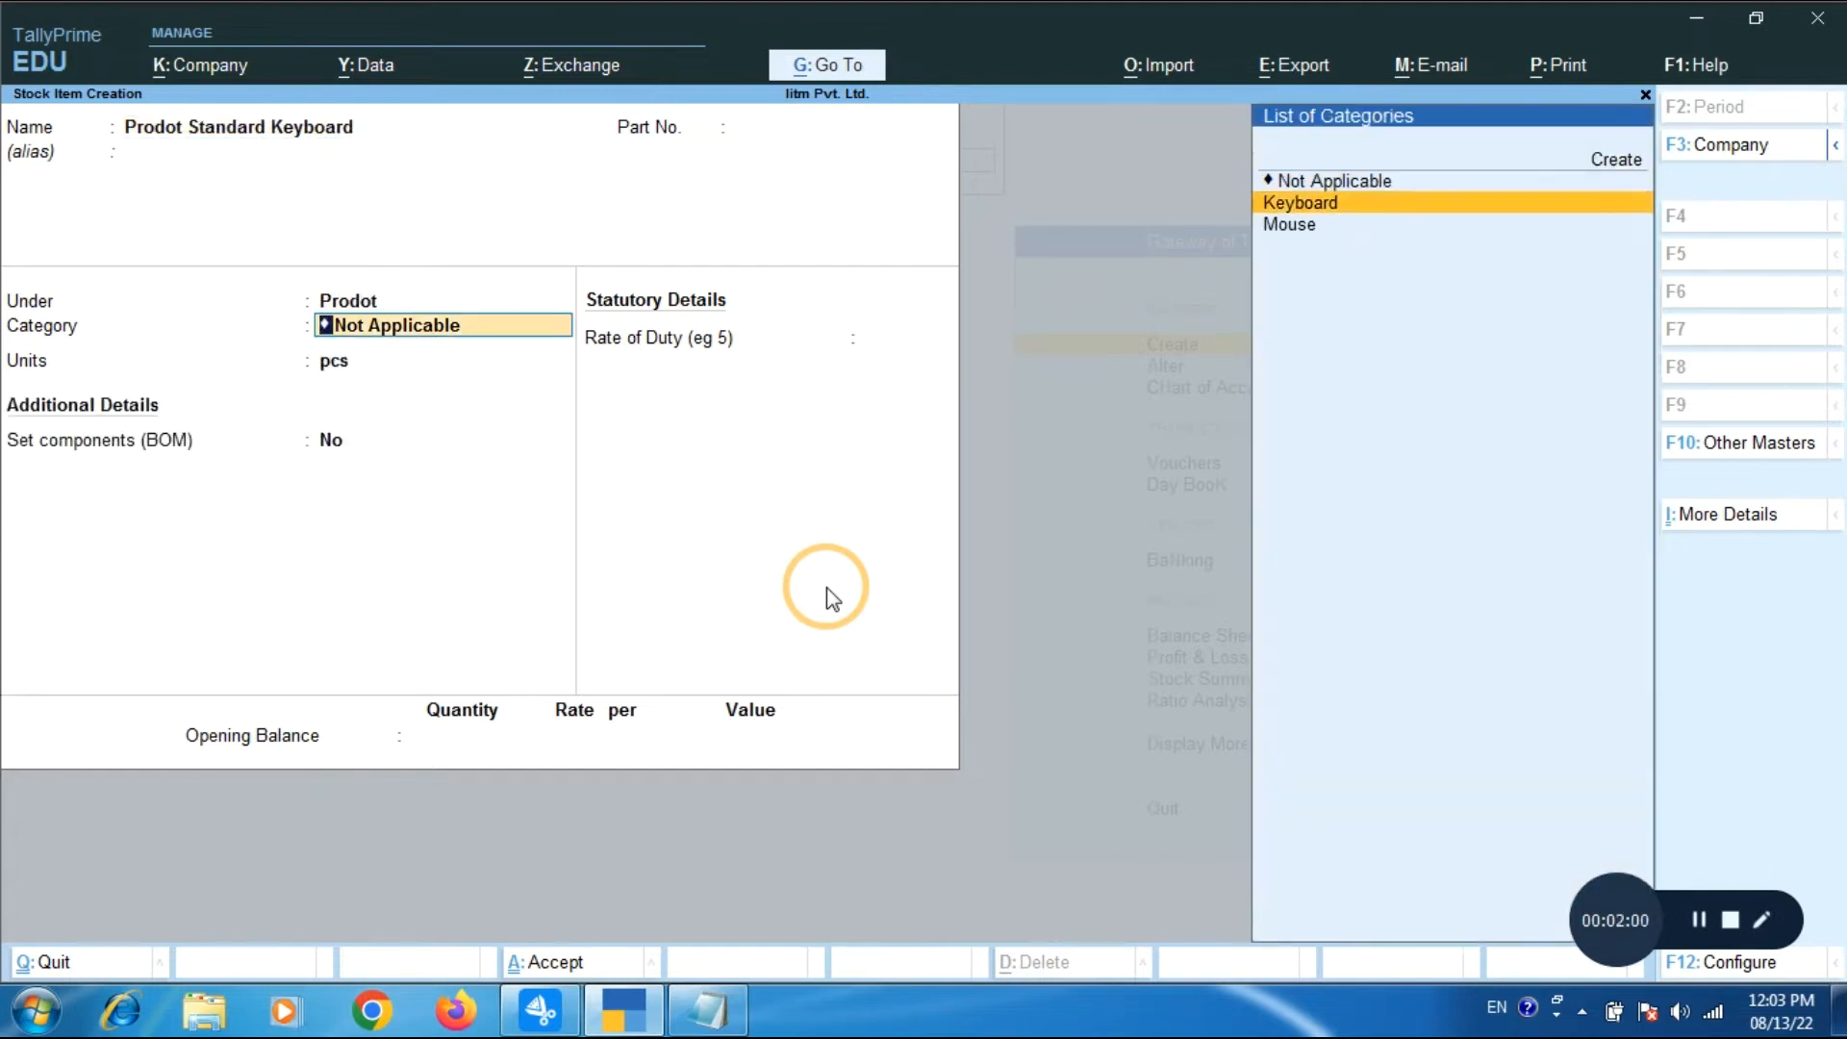
key(Down)
key(Up)
key(Return)
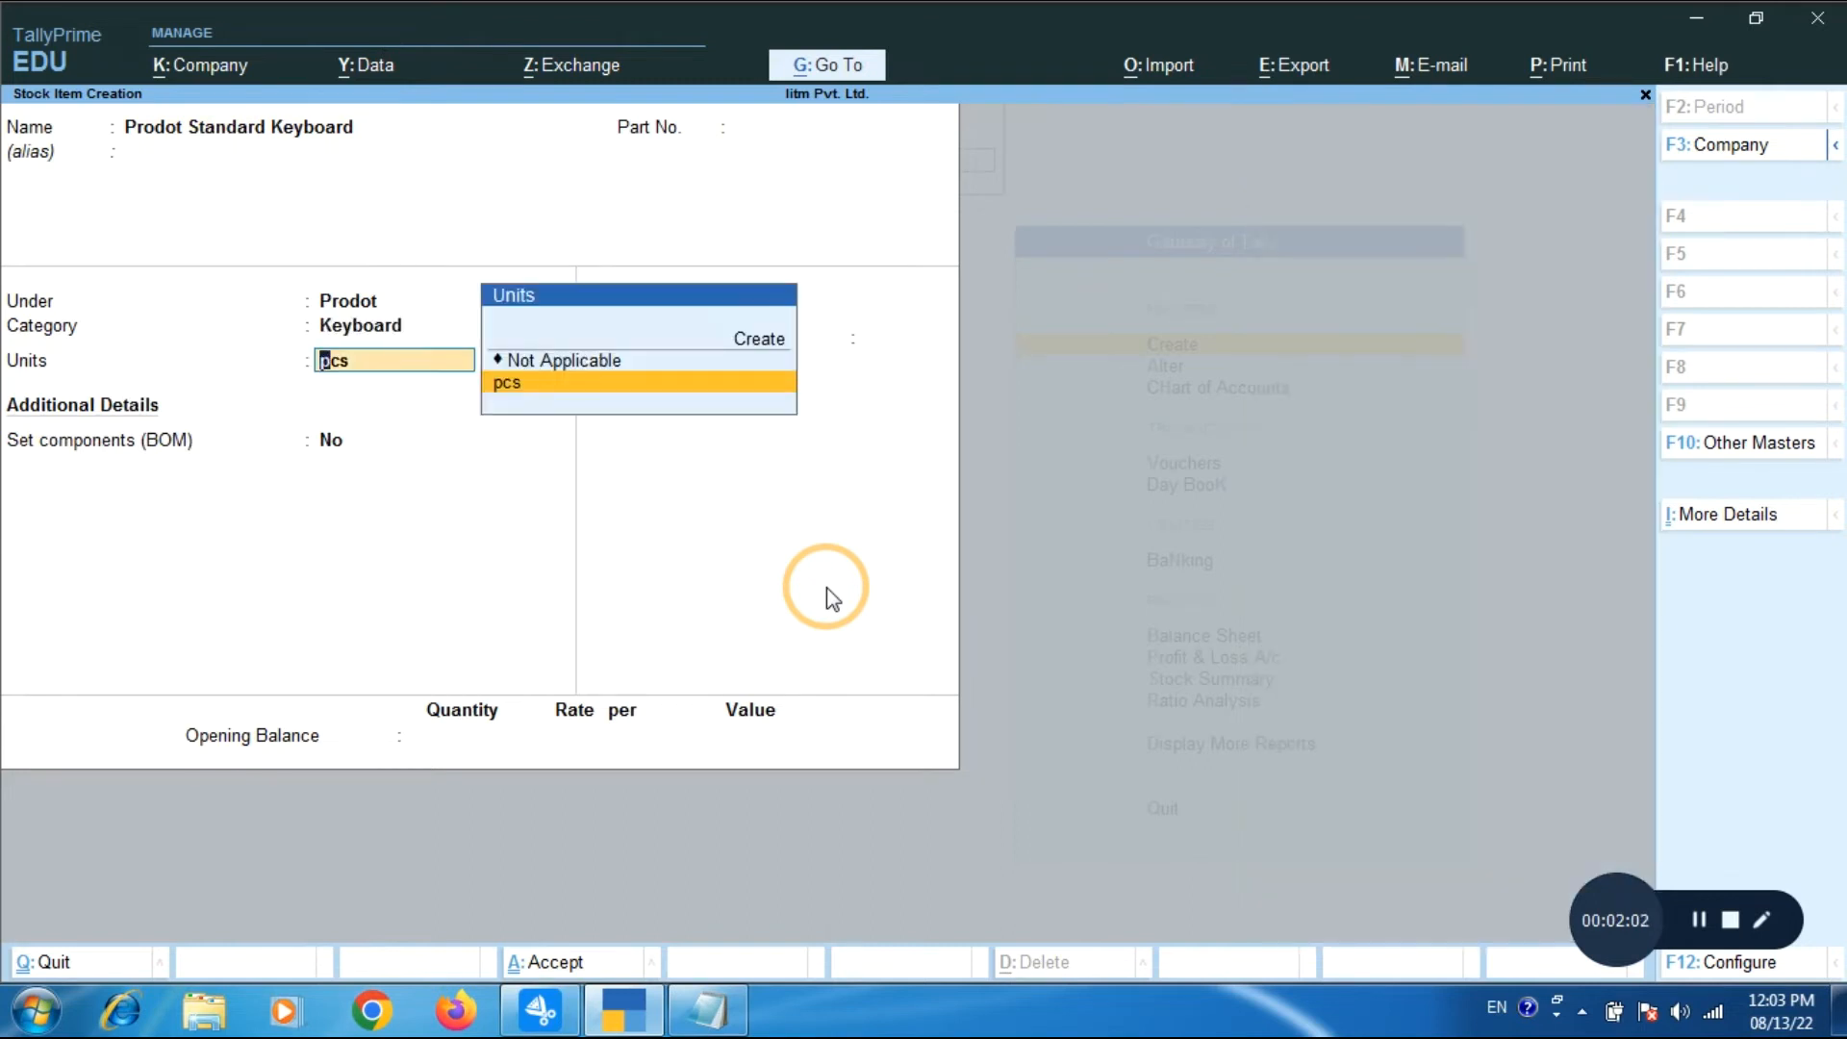
key(Return)
key(ctrl+a)
key(Escape)
key(Escape)
key(Escape)
key(Escape)
Start voucher entry and display the list of other voucher types, including the inactive ones.
key(Down)
key(Down)
key(Down)
key(Return)
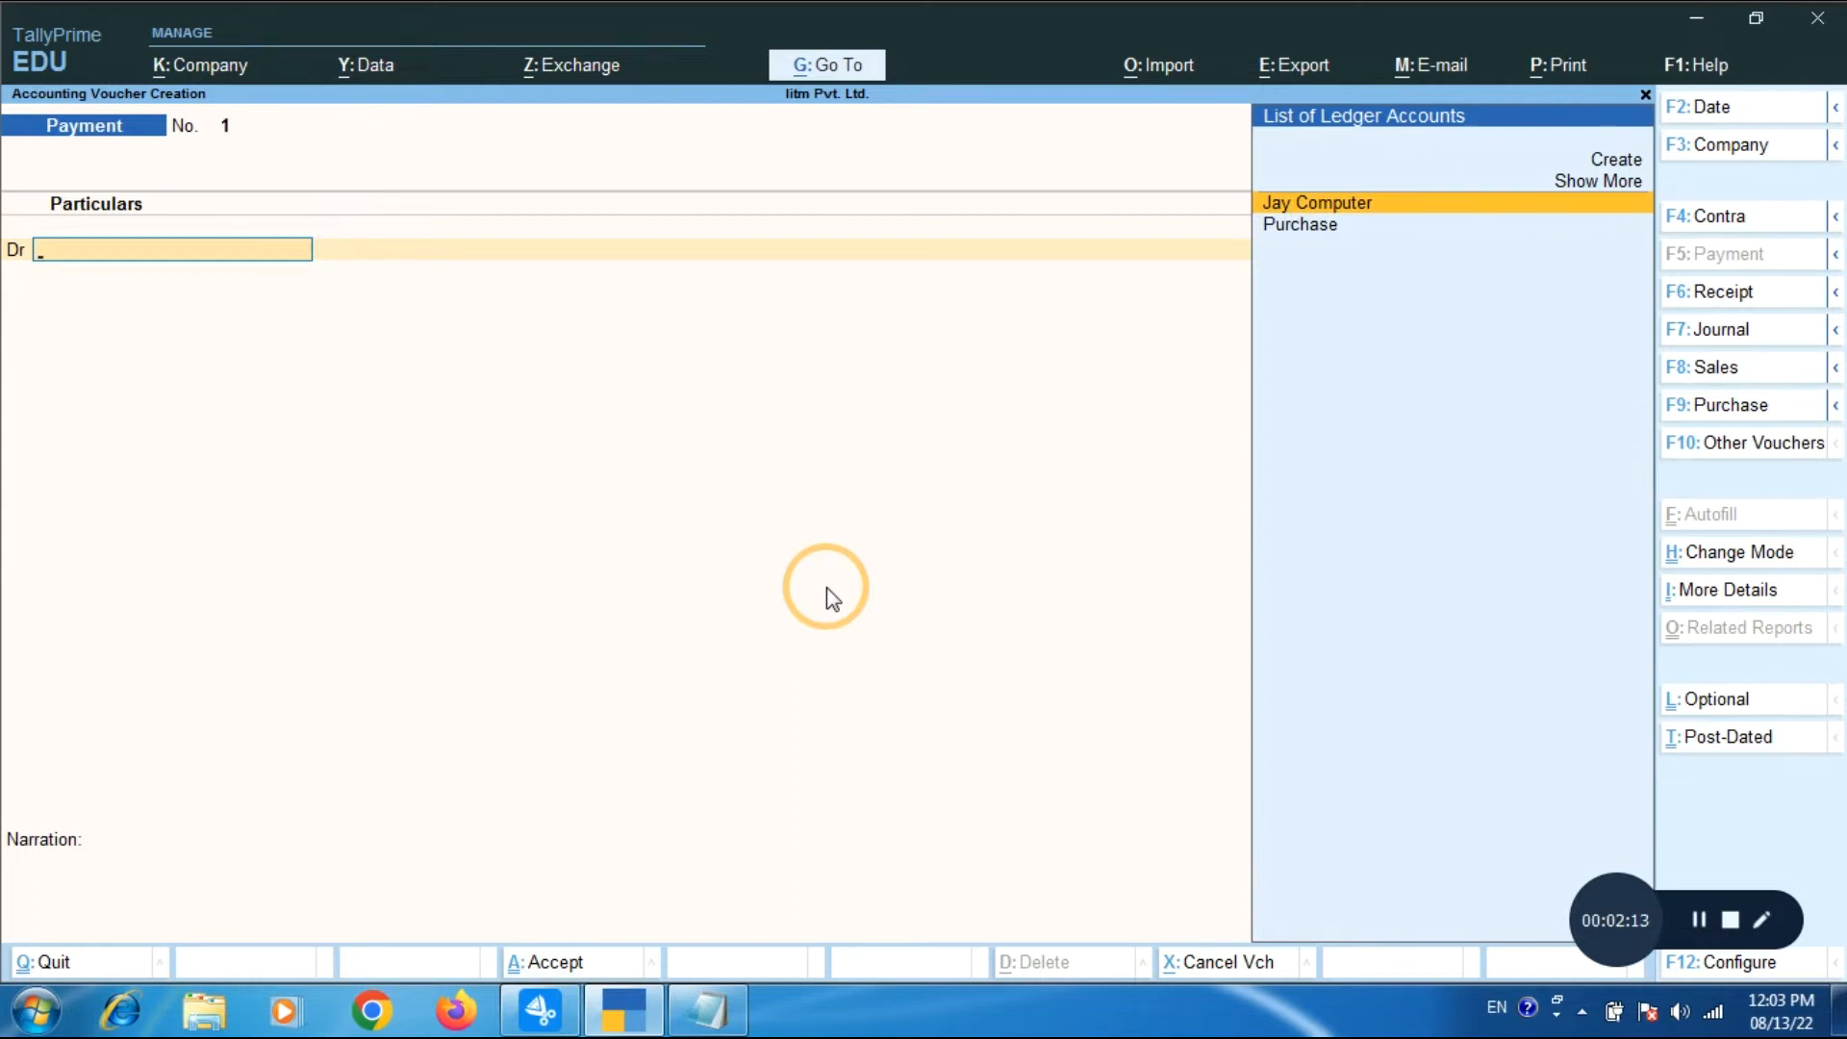
key(F10)
key(Escape)
key(ctrl)
key(F10)
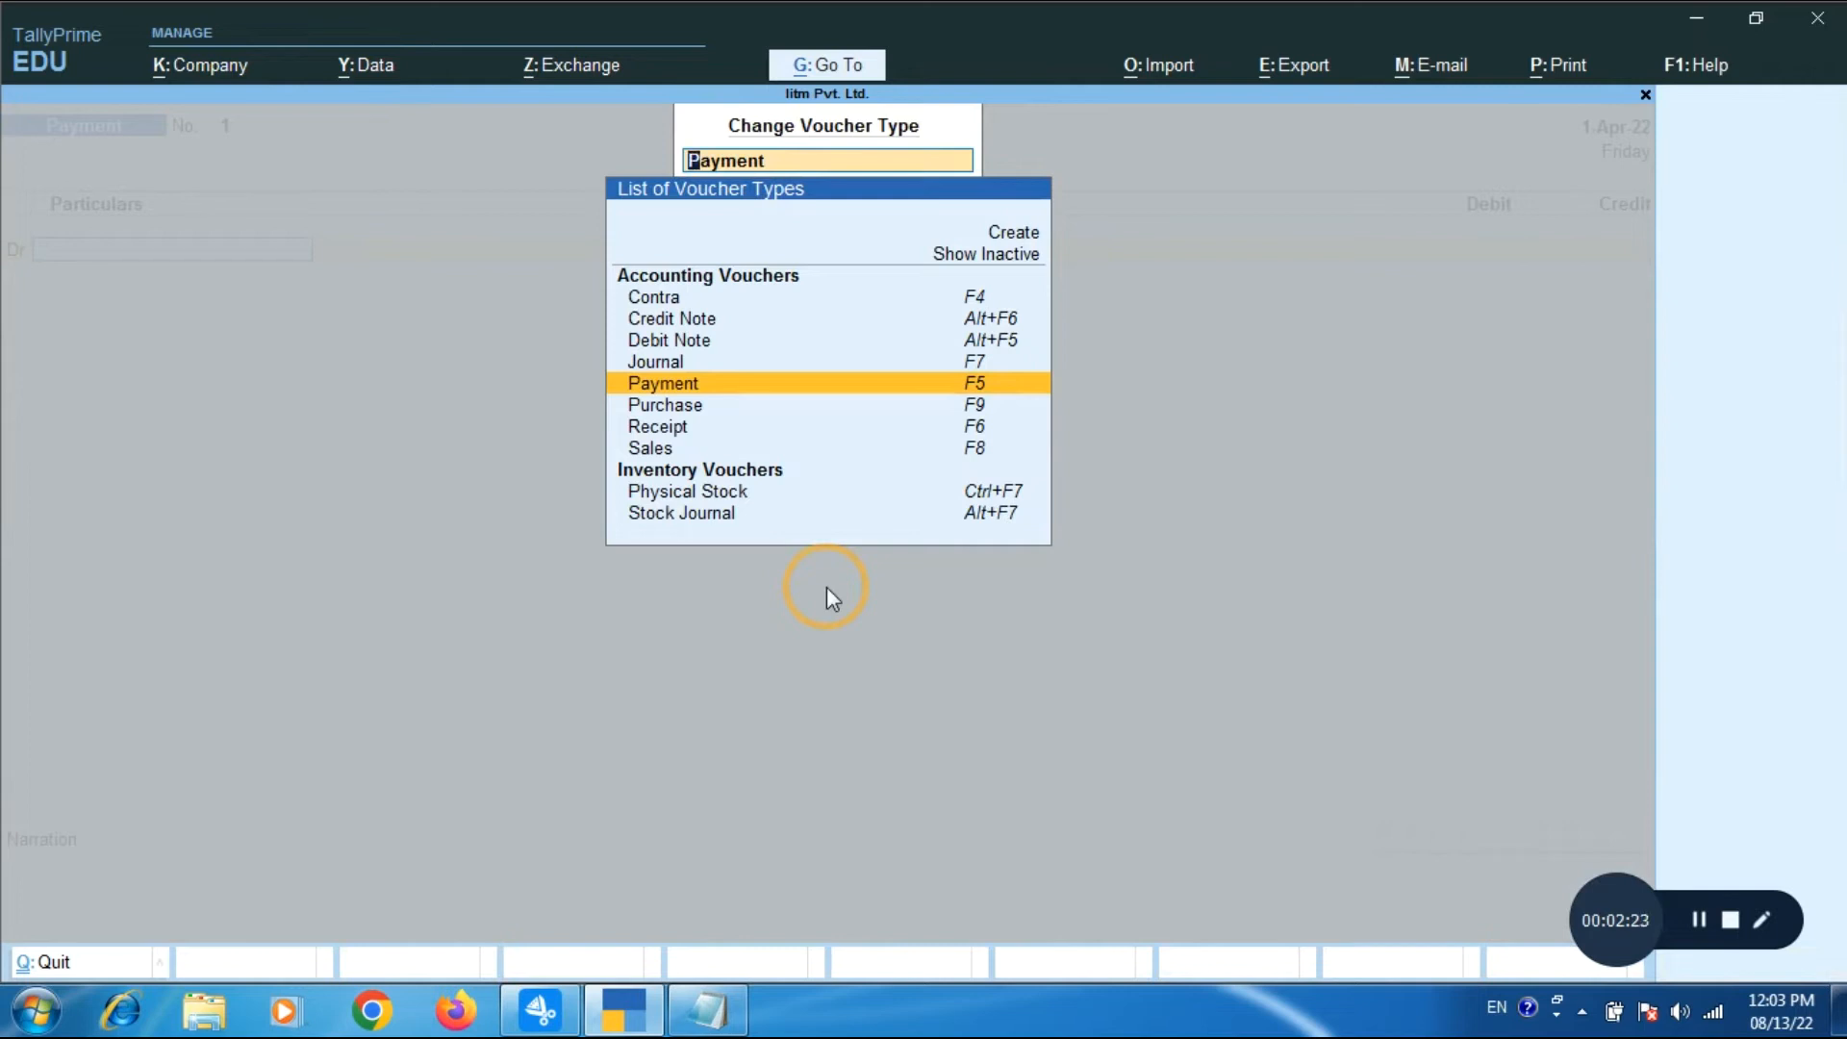
key(Up)
key(Up)
key(Up)
key(Up)
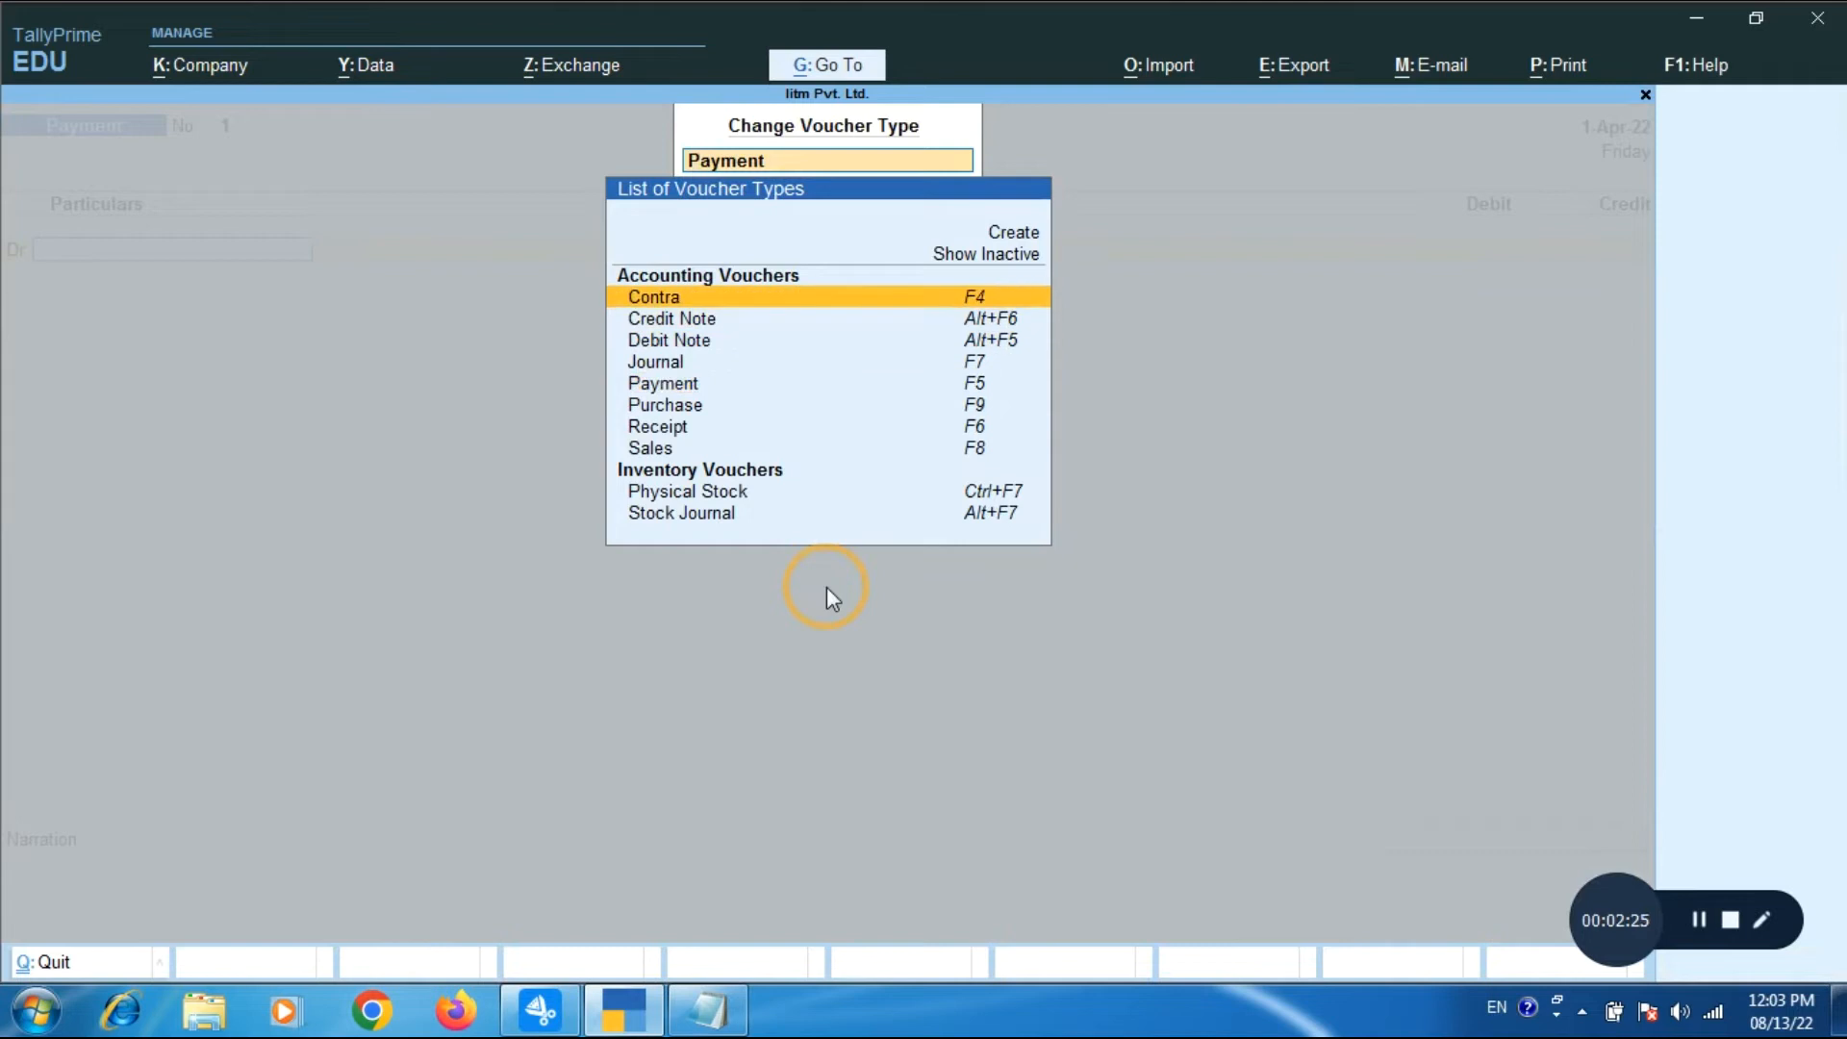
key(Up)
key(Return)
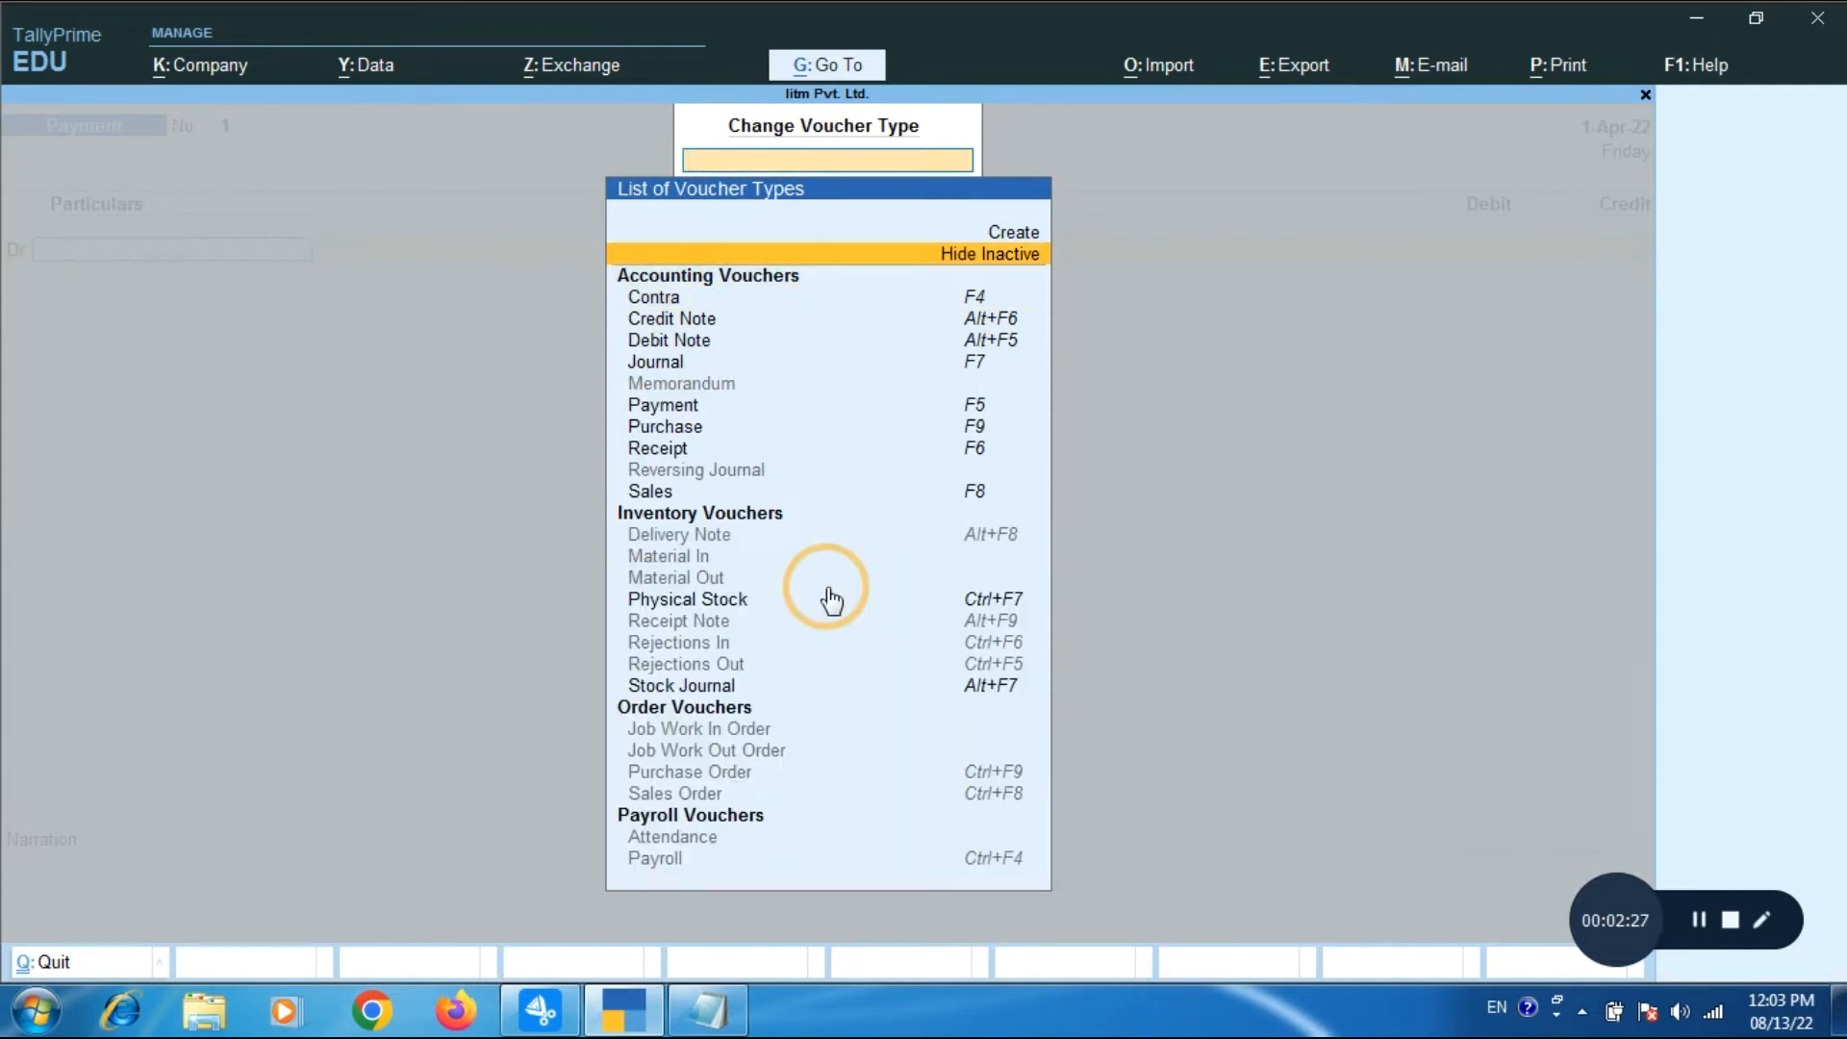
Choose the inactive Purchase Order voucher type and activate it to start a new purchase order.
key(Down)
key(Down)
key(Down)
key(Down)
key(Down)
key(Down)
key(Down)
key(Down)
key(Down)
key(Down)
key(Down)
key(Down)
key(Down)
key(Down)
key(Down)
key(Down)
key(Down)
key(Down)
key(Down)
key(Down)
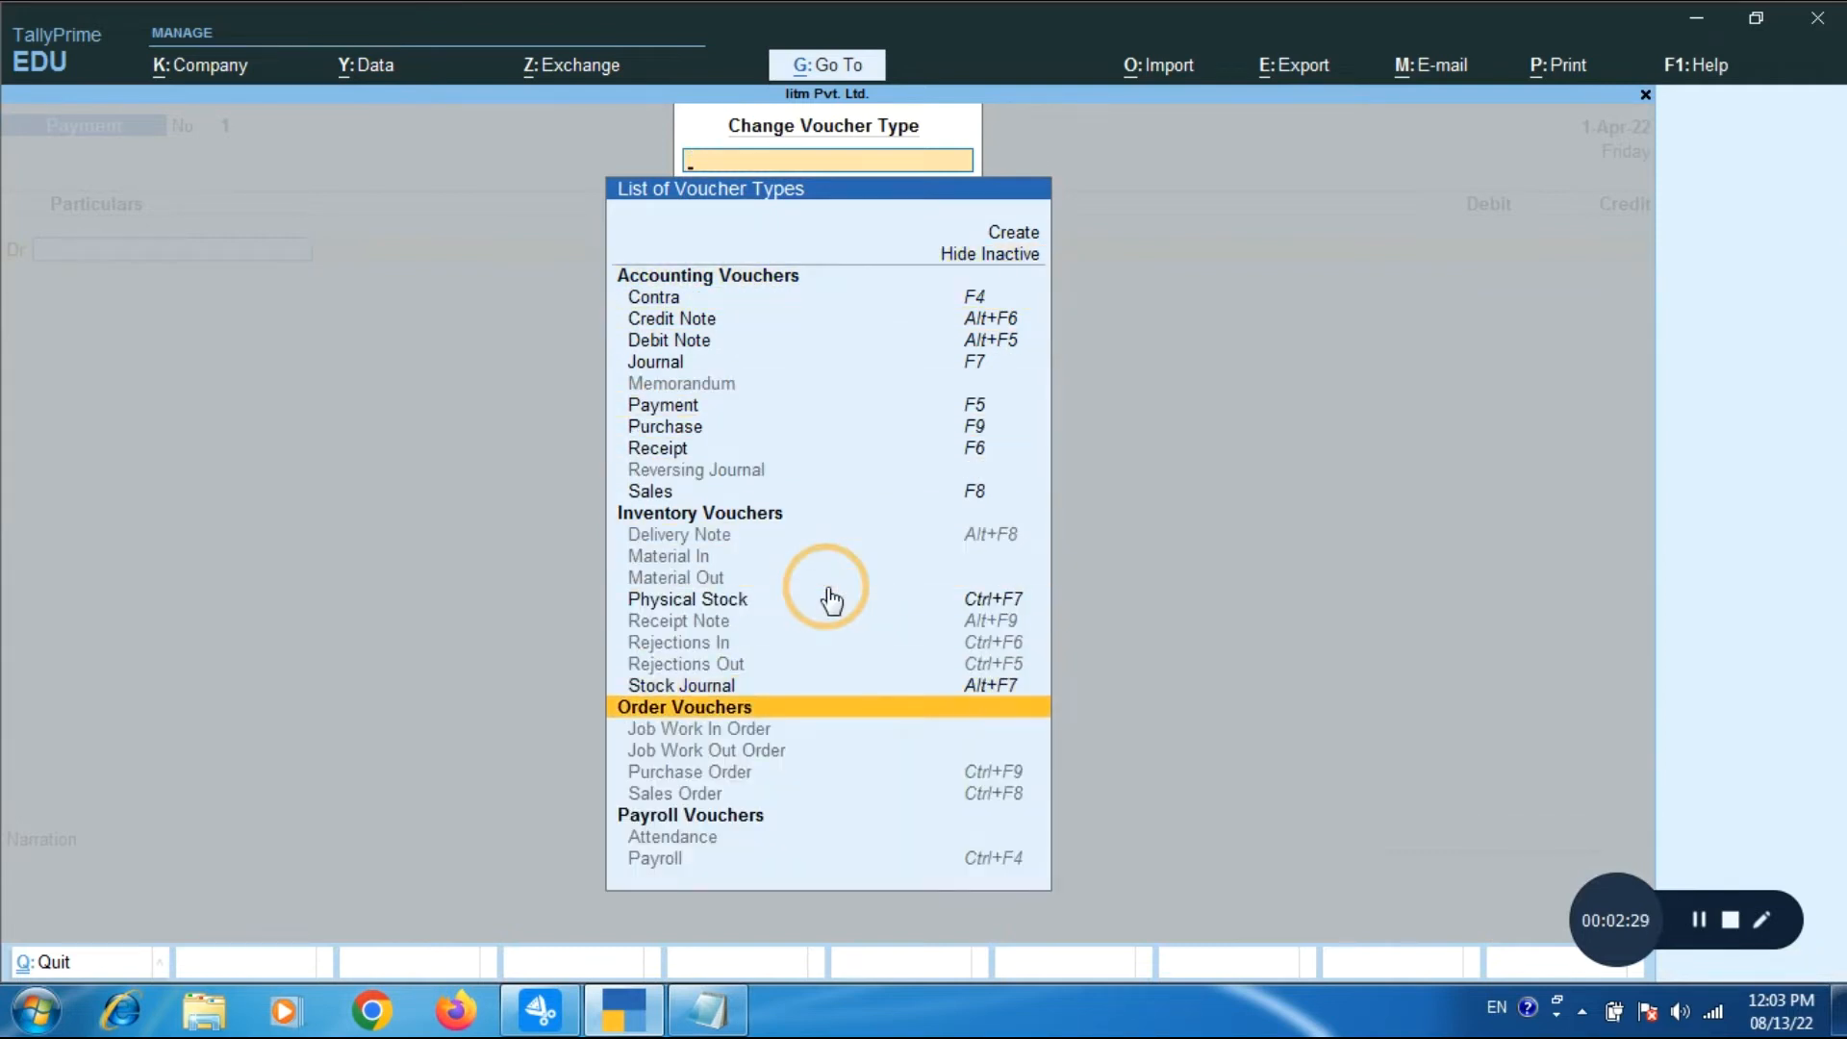
key(Down)
key(Down)
key(Down)
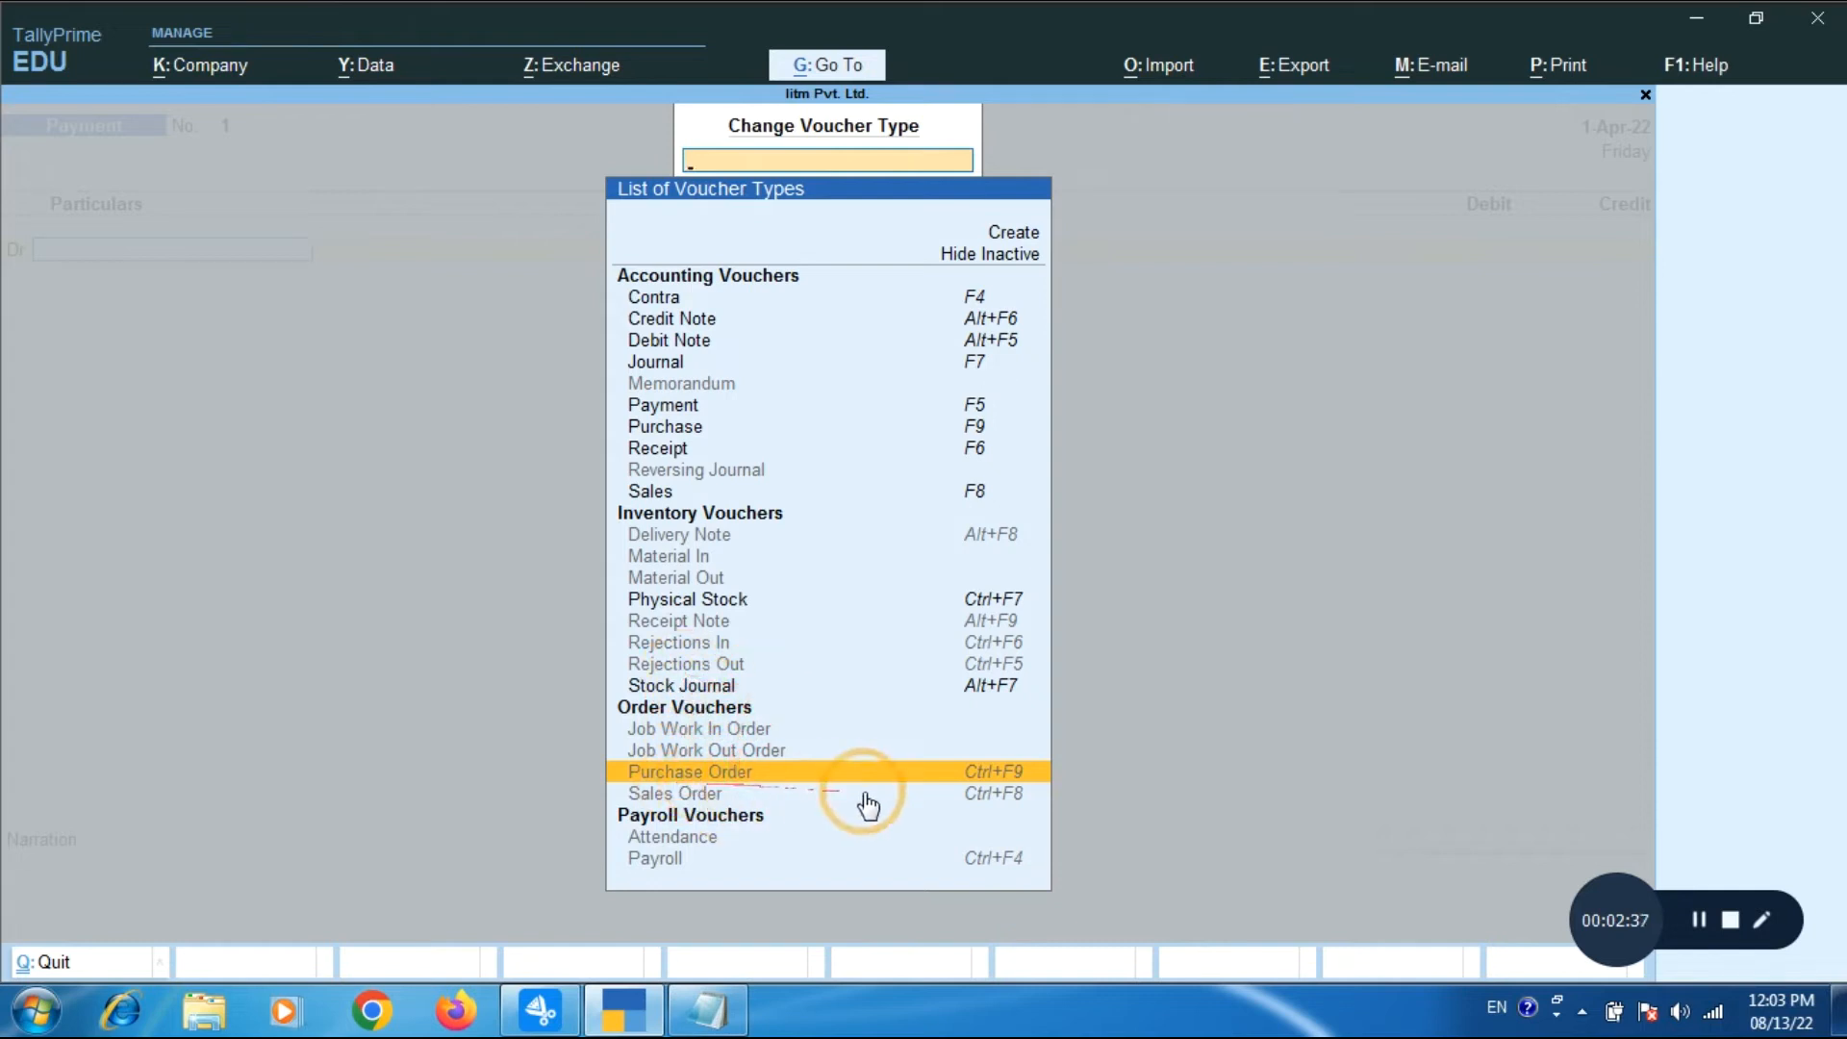
key(Return)
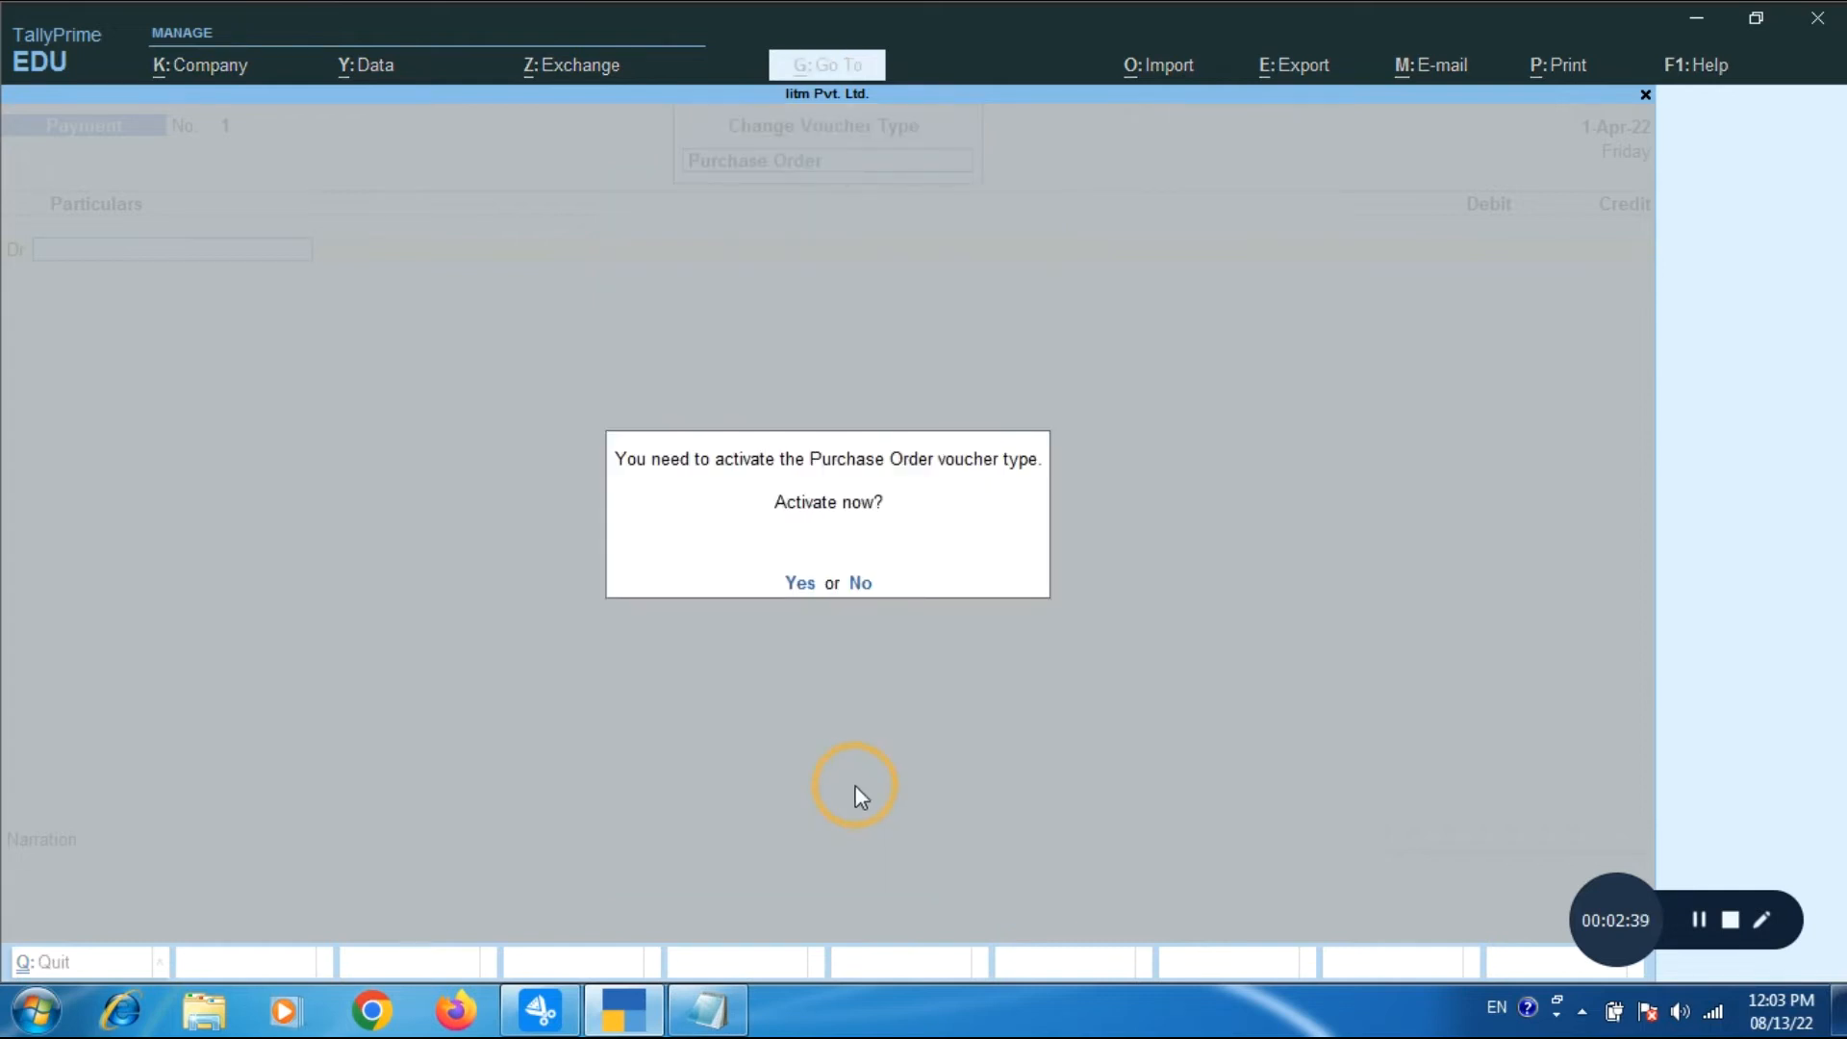
key(y)
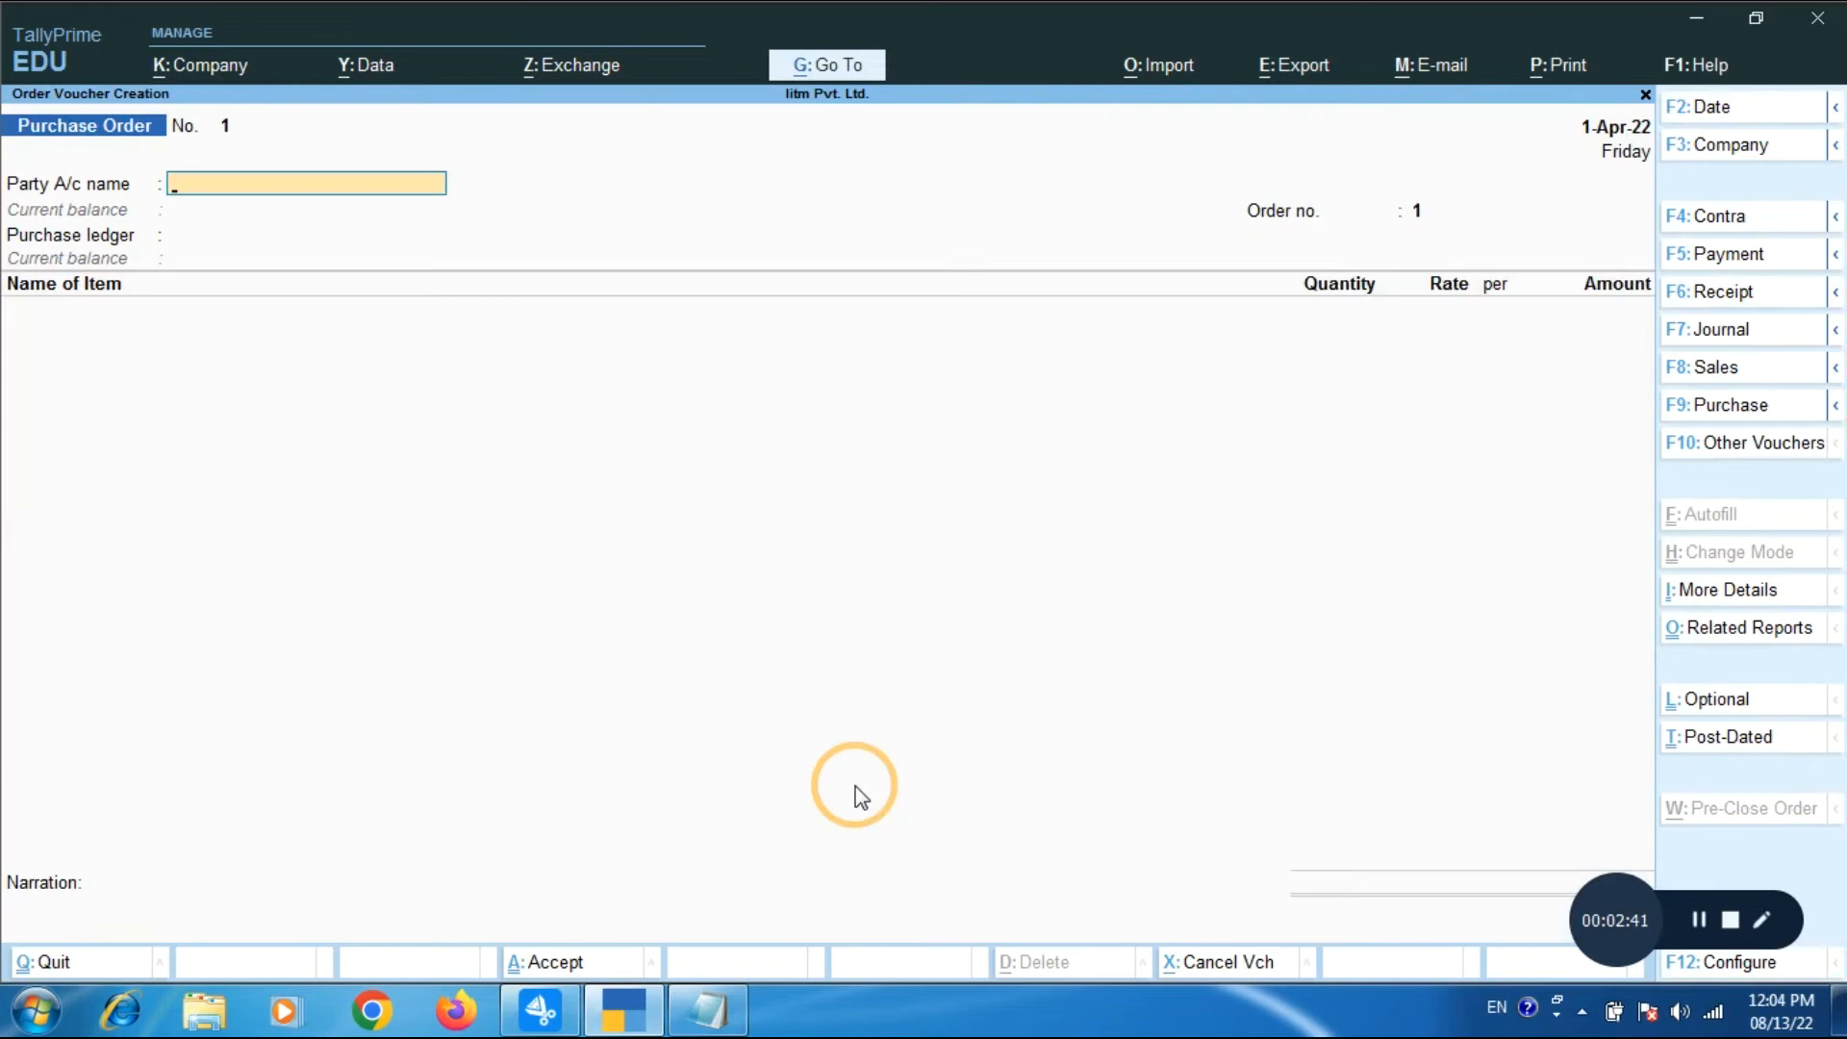
Set the order's party to Jay Computer with blank order and receipt details, enter the order number, and use the Purchase ledger.
key(Down)
key(Return)
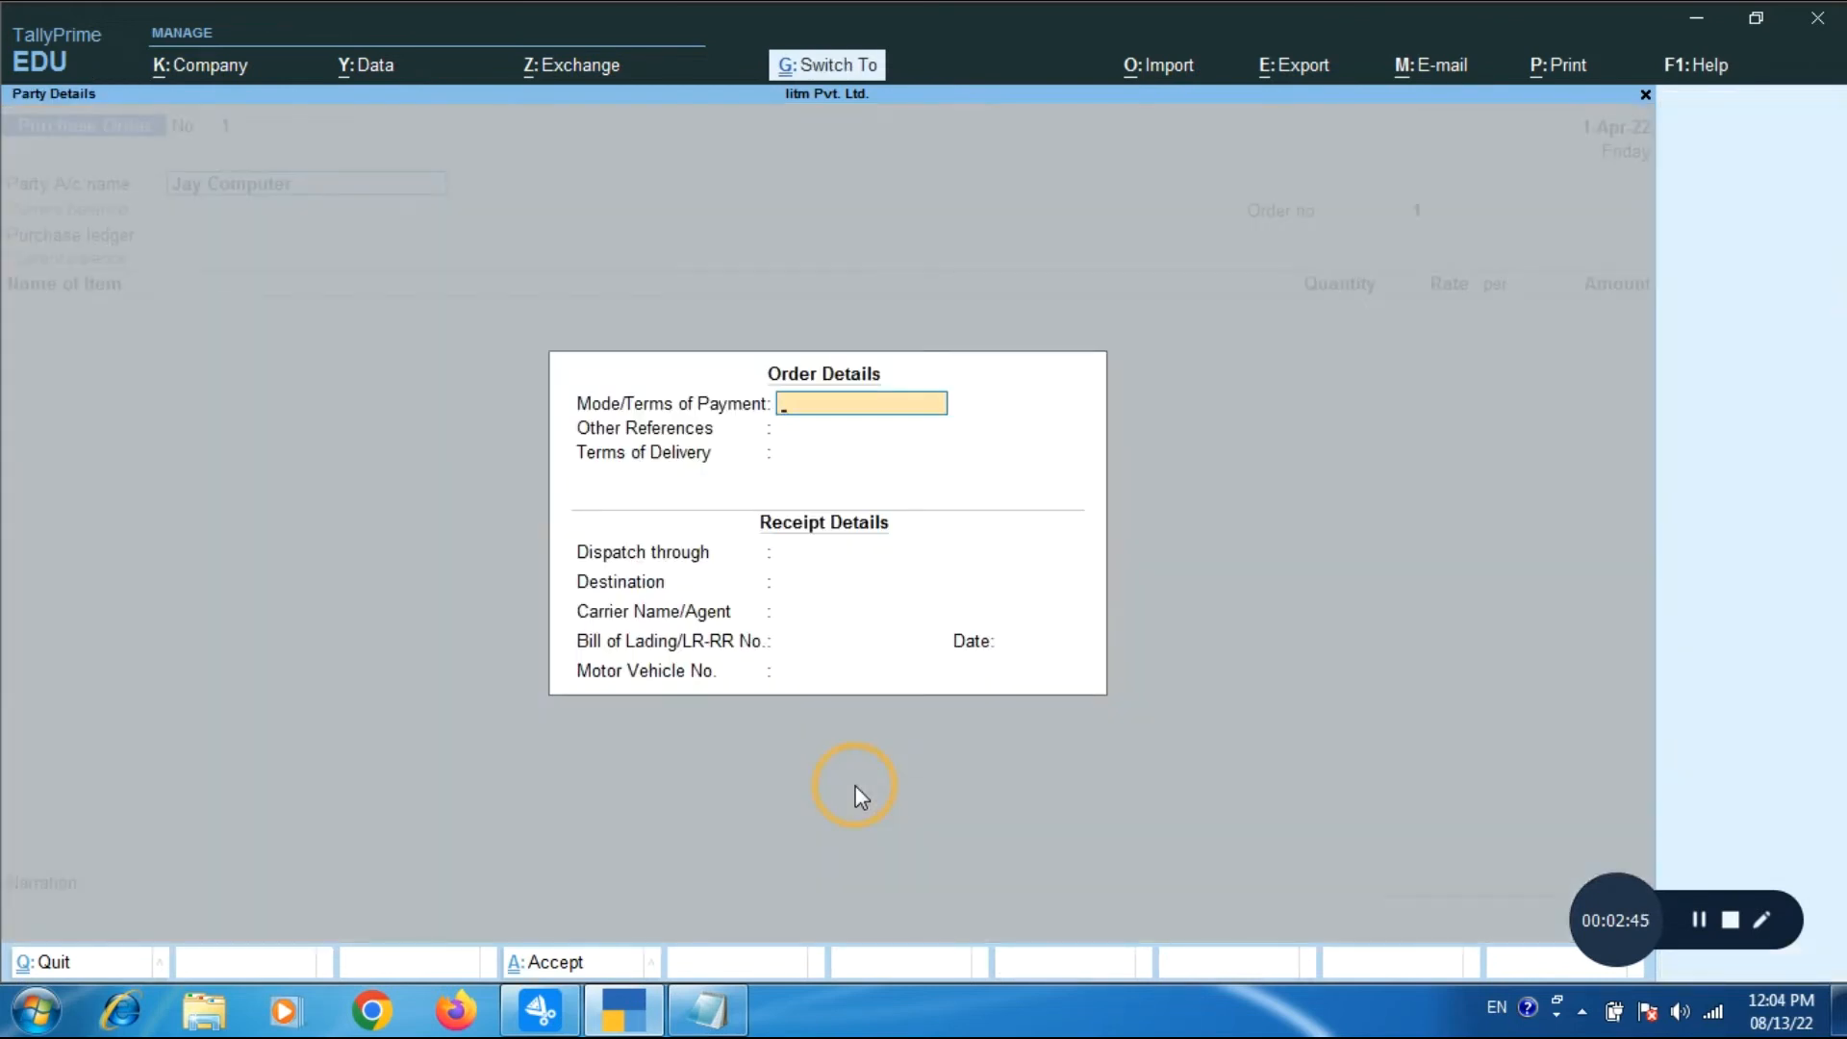
key(Escape)
key(ctrl+a)
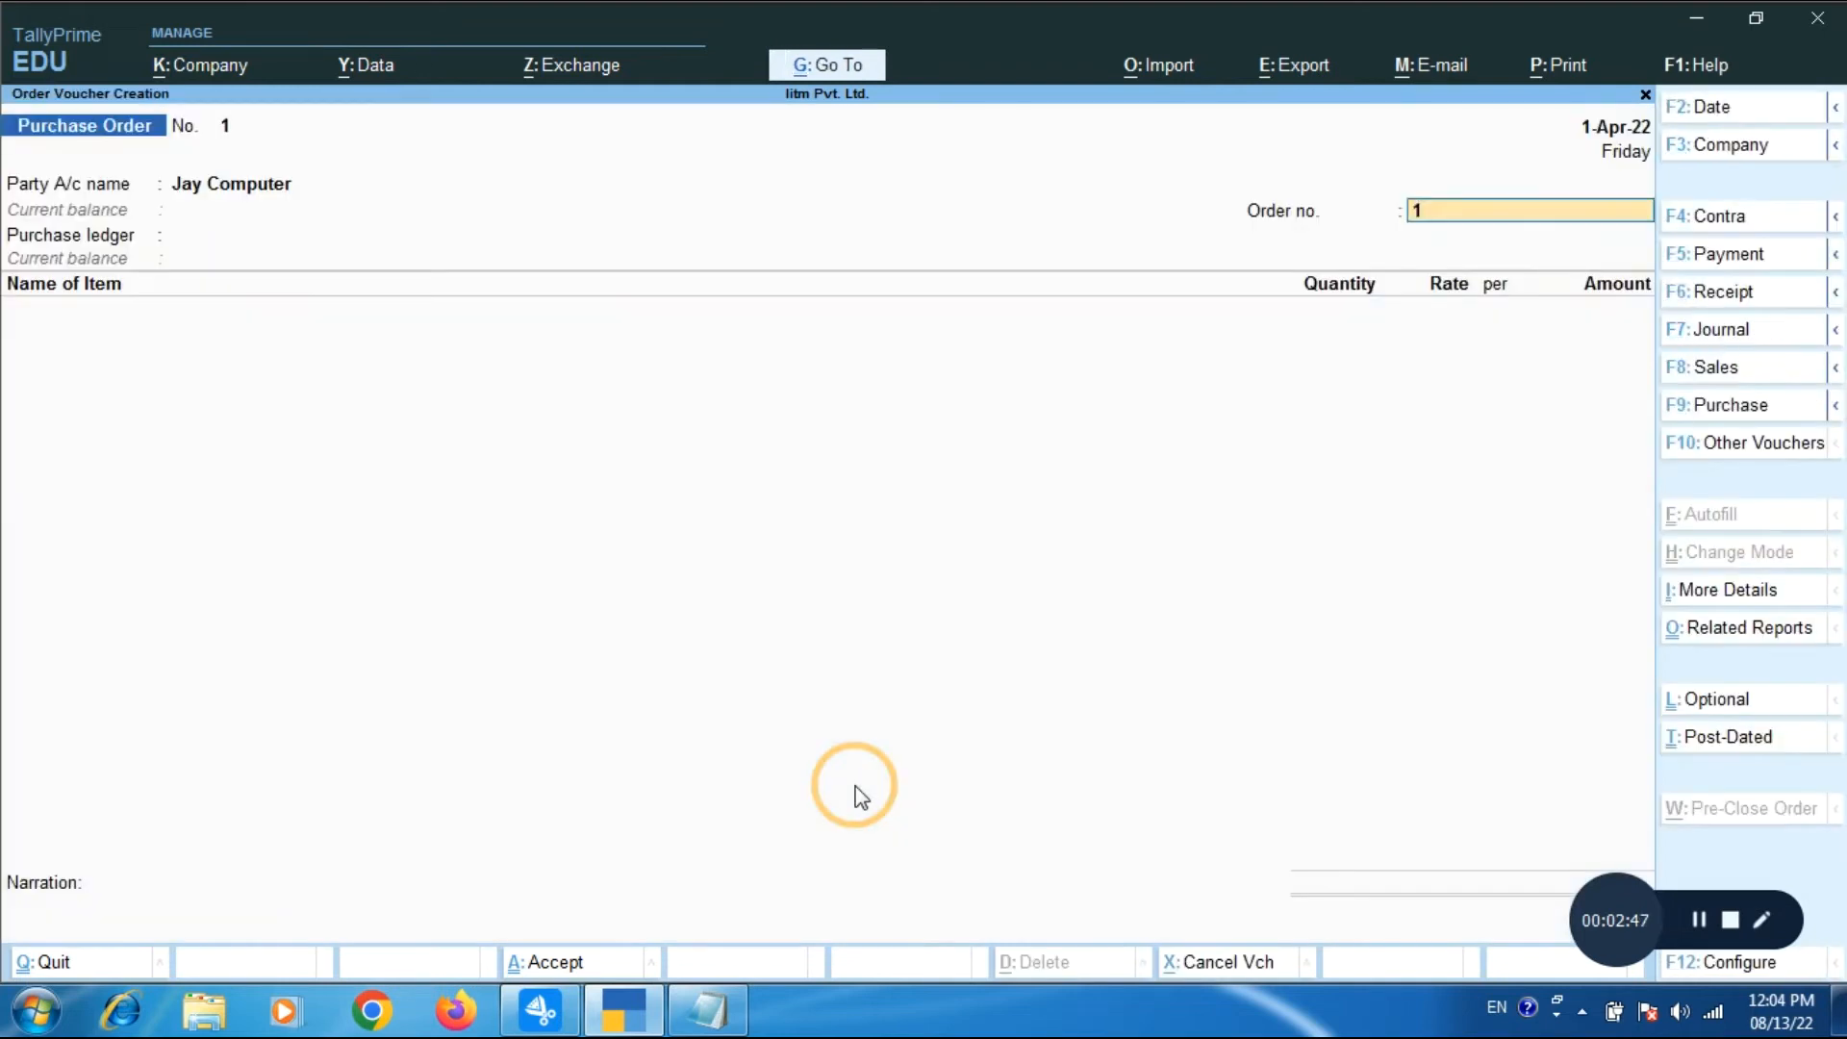
text(2502)
key(Return)
key(Return)
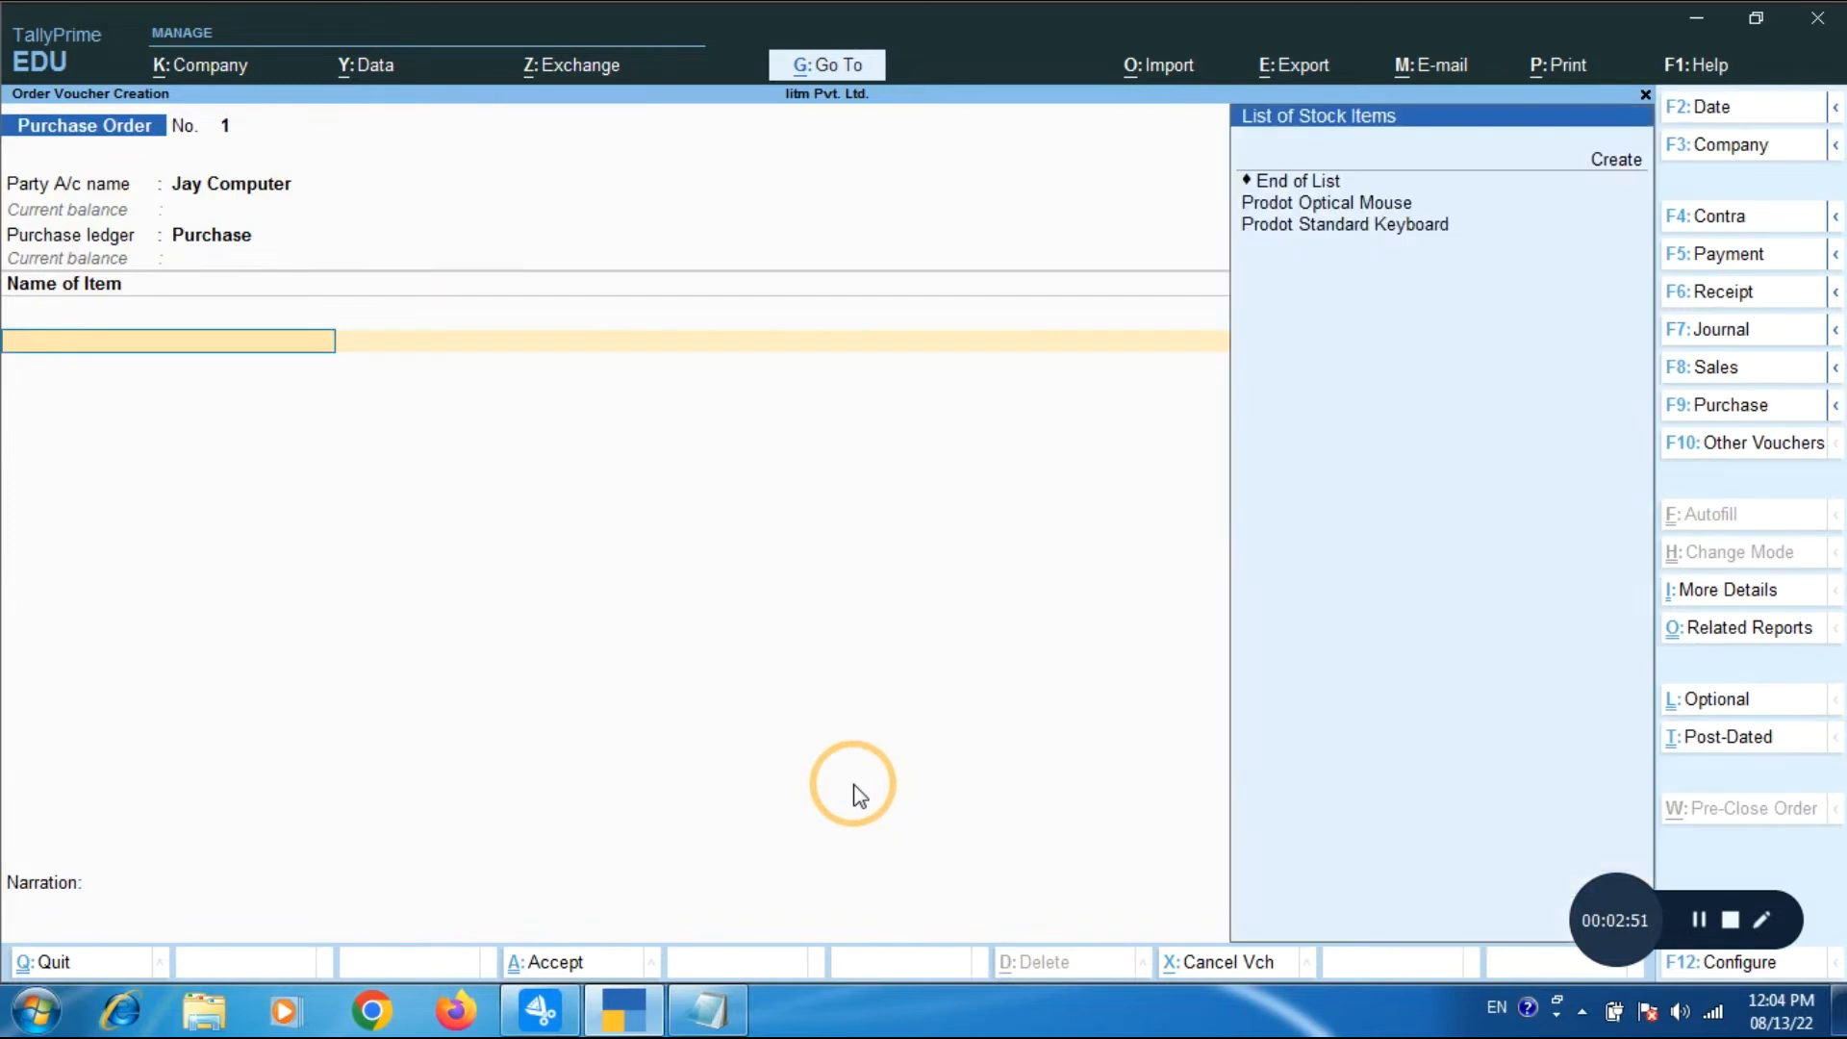
Add Prodot Optical Mouse to the order, due 1-Apr-22, with quantity 20 pcs at a rate of 200.
key(Down)
key(Return)
key(Return)
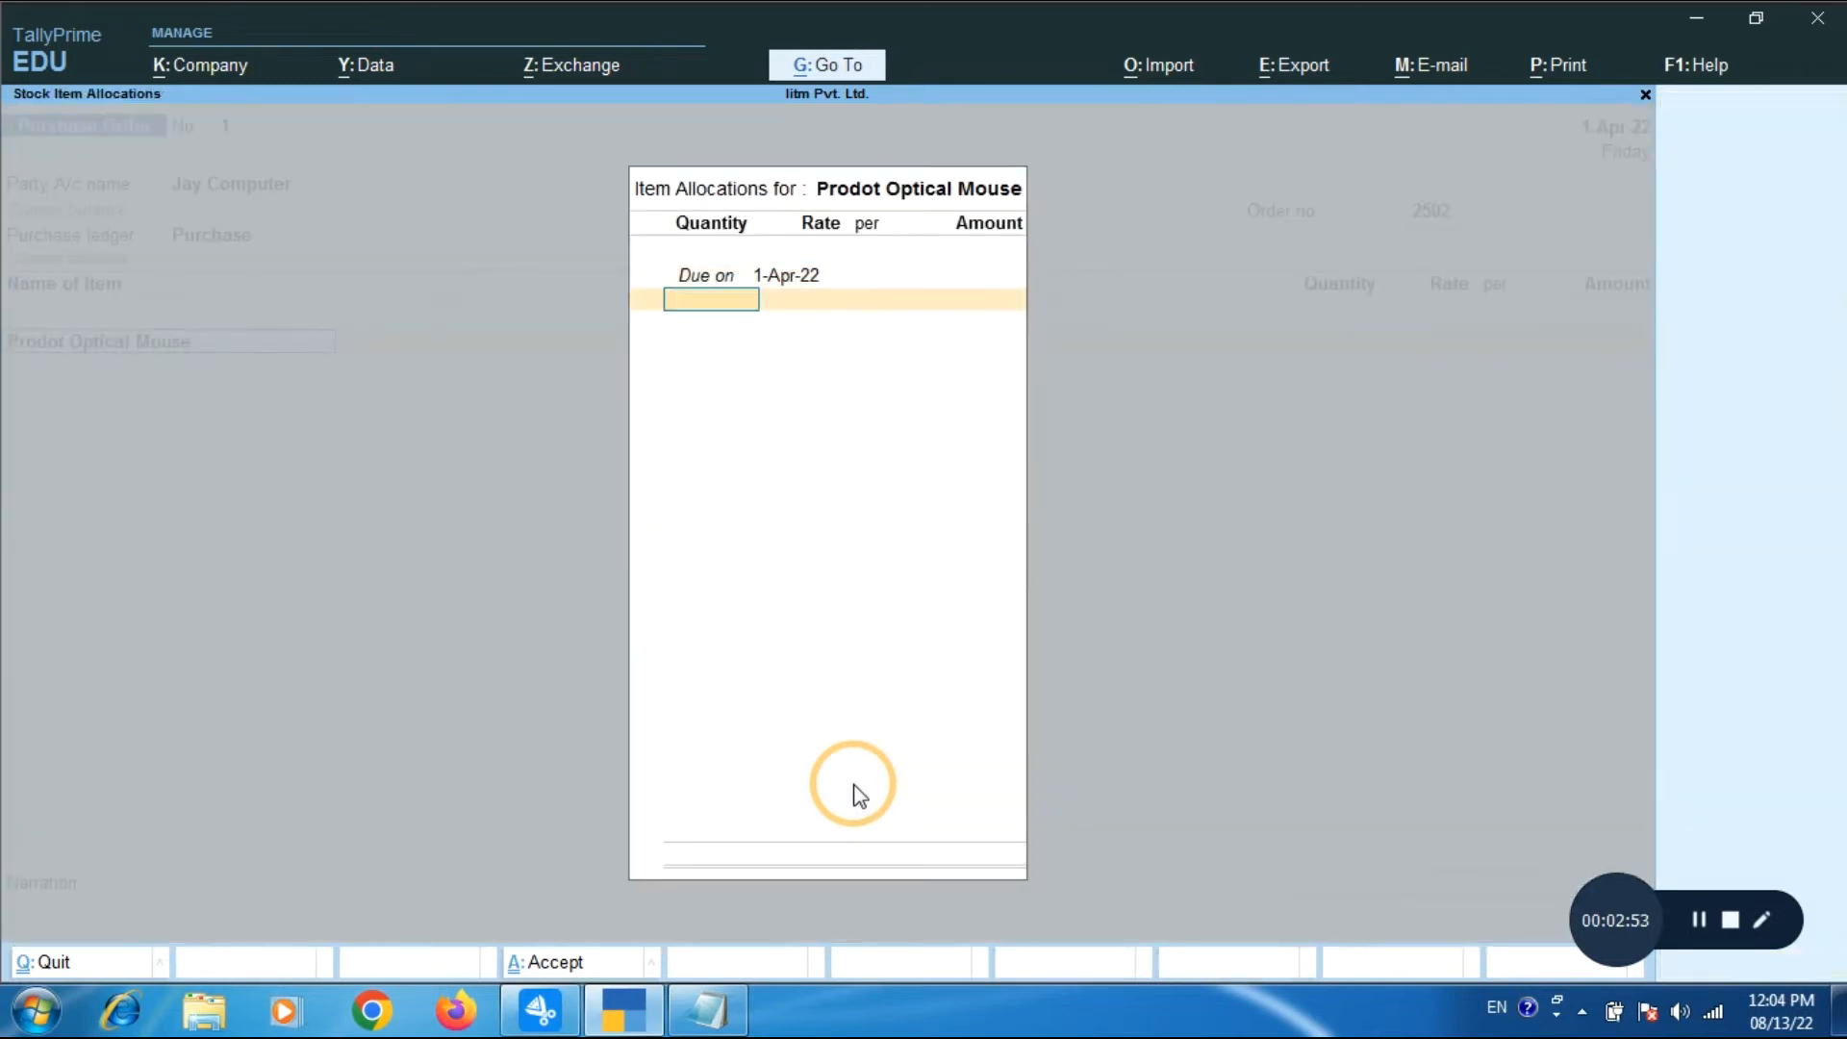
text(20)
key(Return)
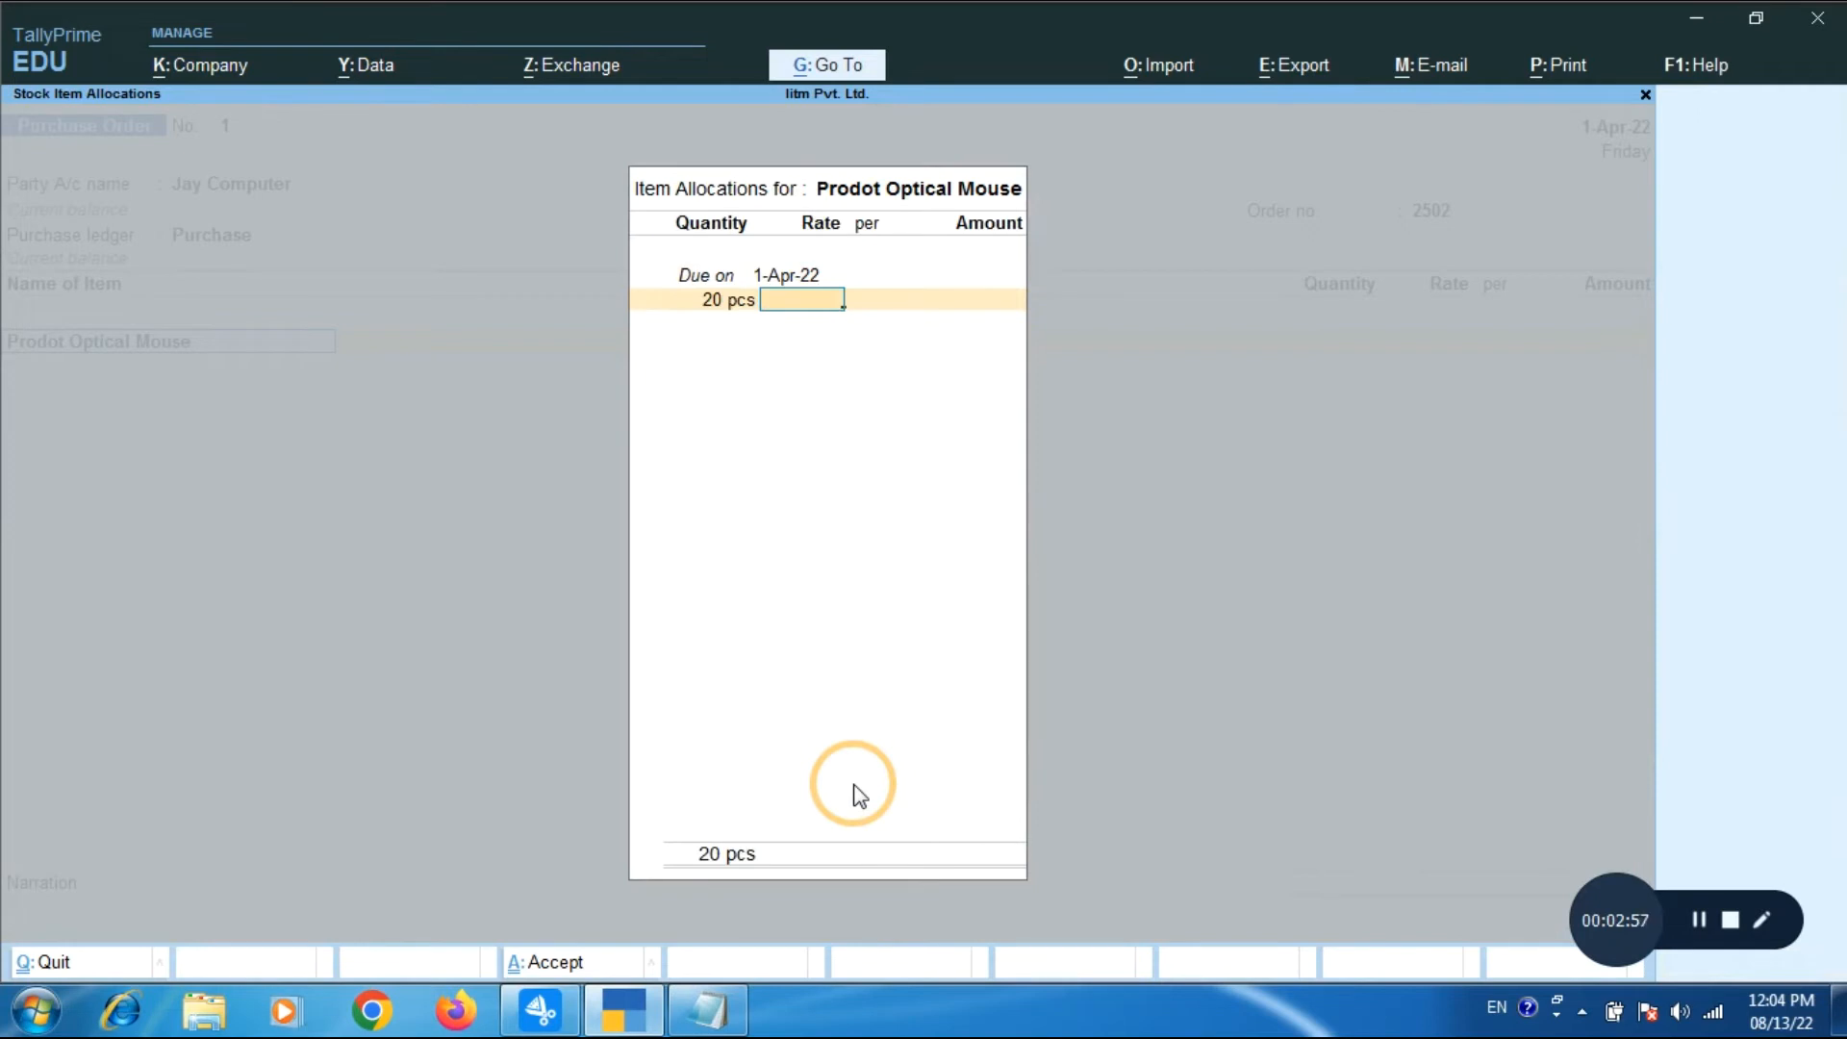
key(alt+Tab)
key(alt+Tab)
text(200)
key(Return)
key(Return)
key(Return)
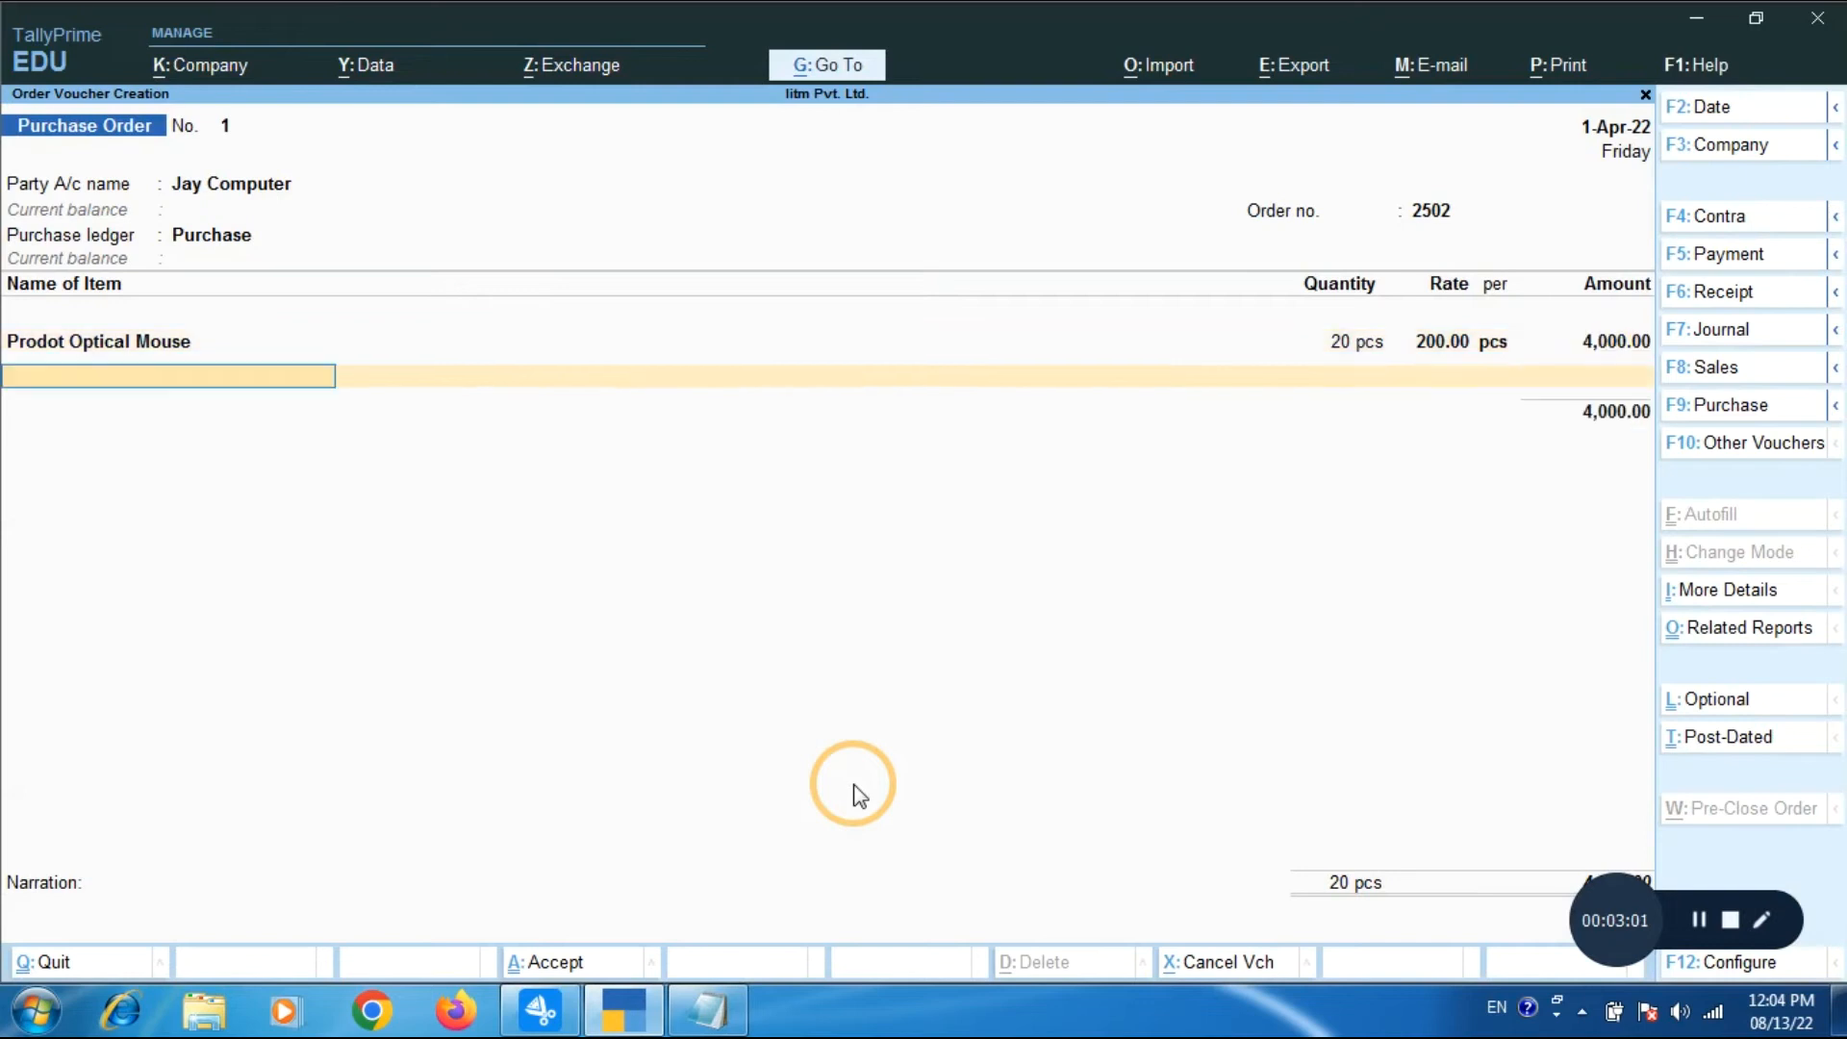
Add Prodot Standard Keyboard to the order, due 1-Apr-22, with quantity 20 pcs at a rate of 350.
key(Return)
key(Down)
key(Down)
key(Return)
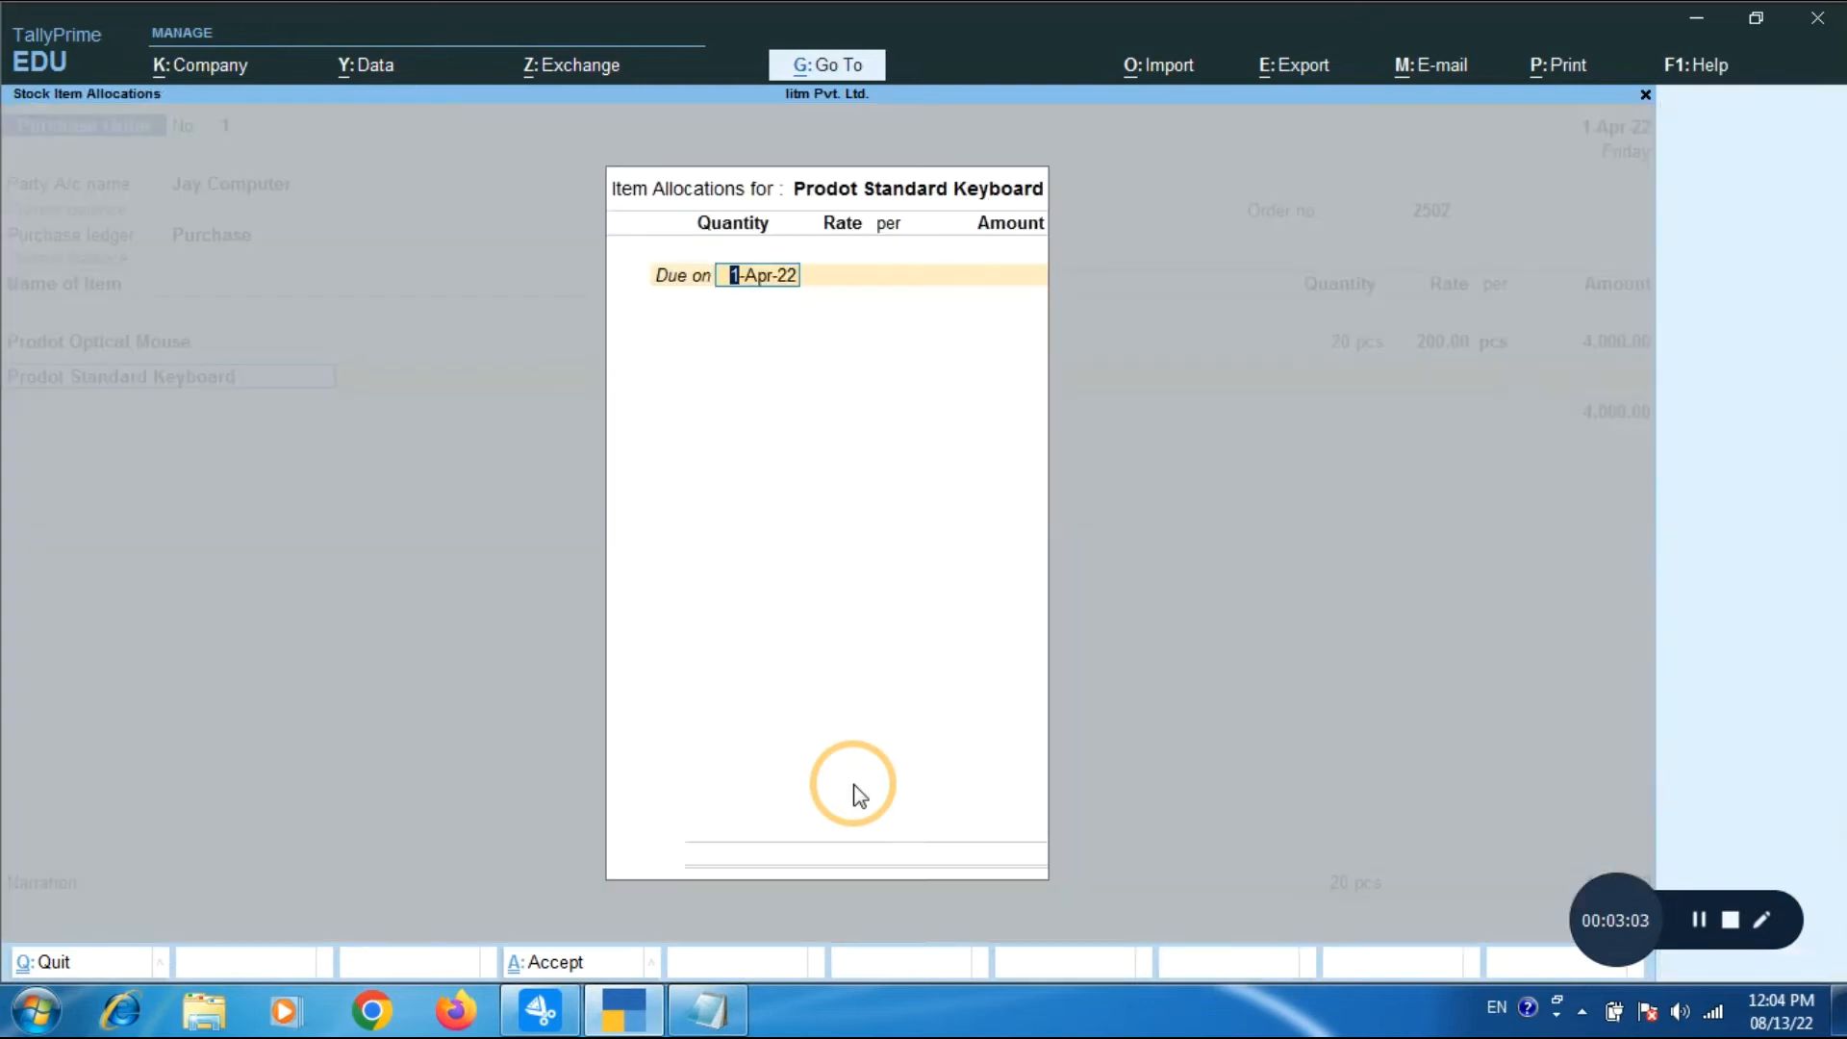
key(Return)
text(20 pcs)
key(Return)
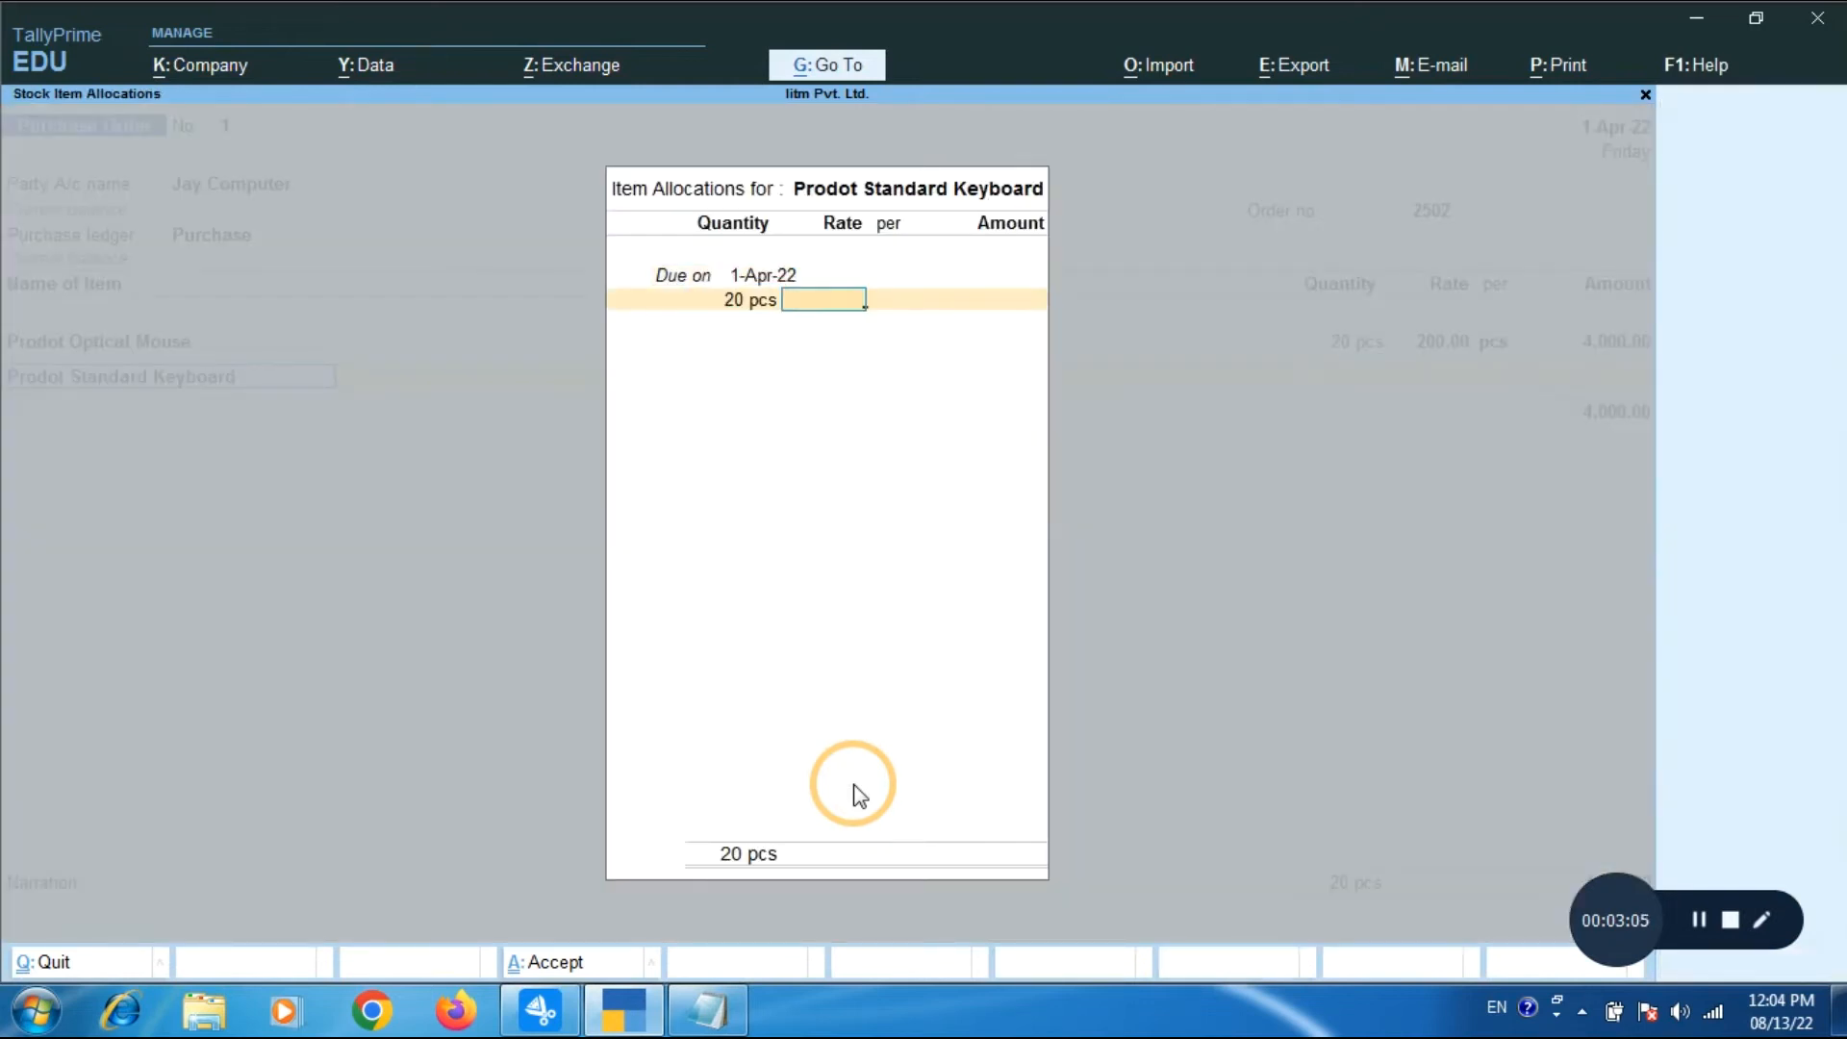
key(alt+Tab)
key(alt+Tab)
text(350)
key(Return)
key(Return)
key(Return)
End the item list, leave the narration blank, and save the purchase order.
key(Return)
key(Return)
key(Return)
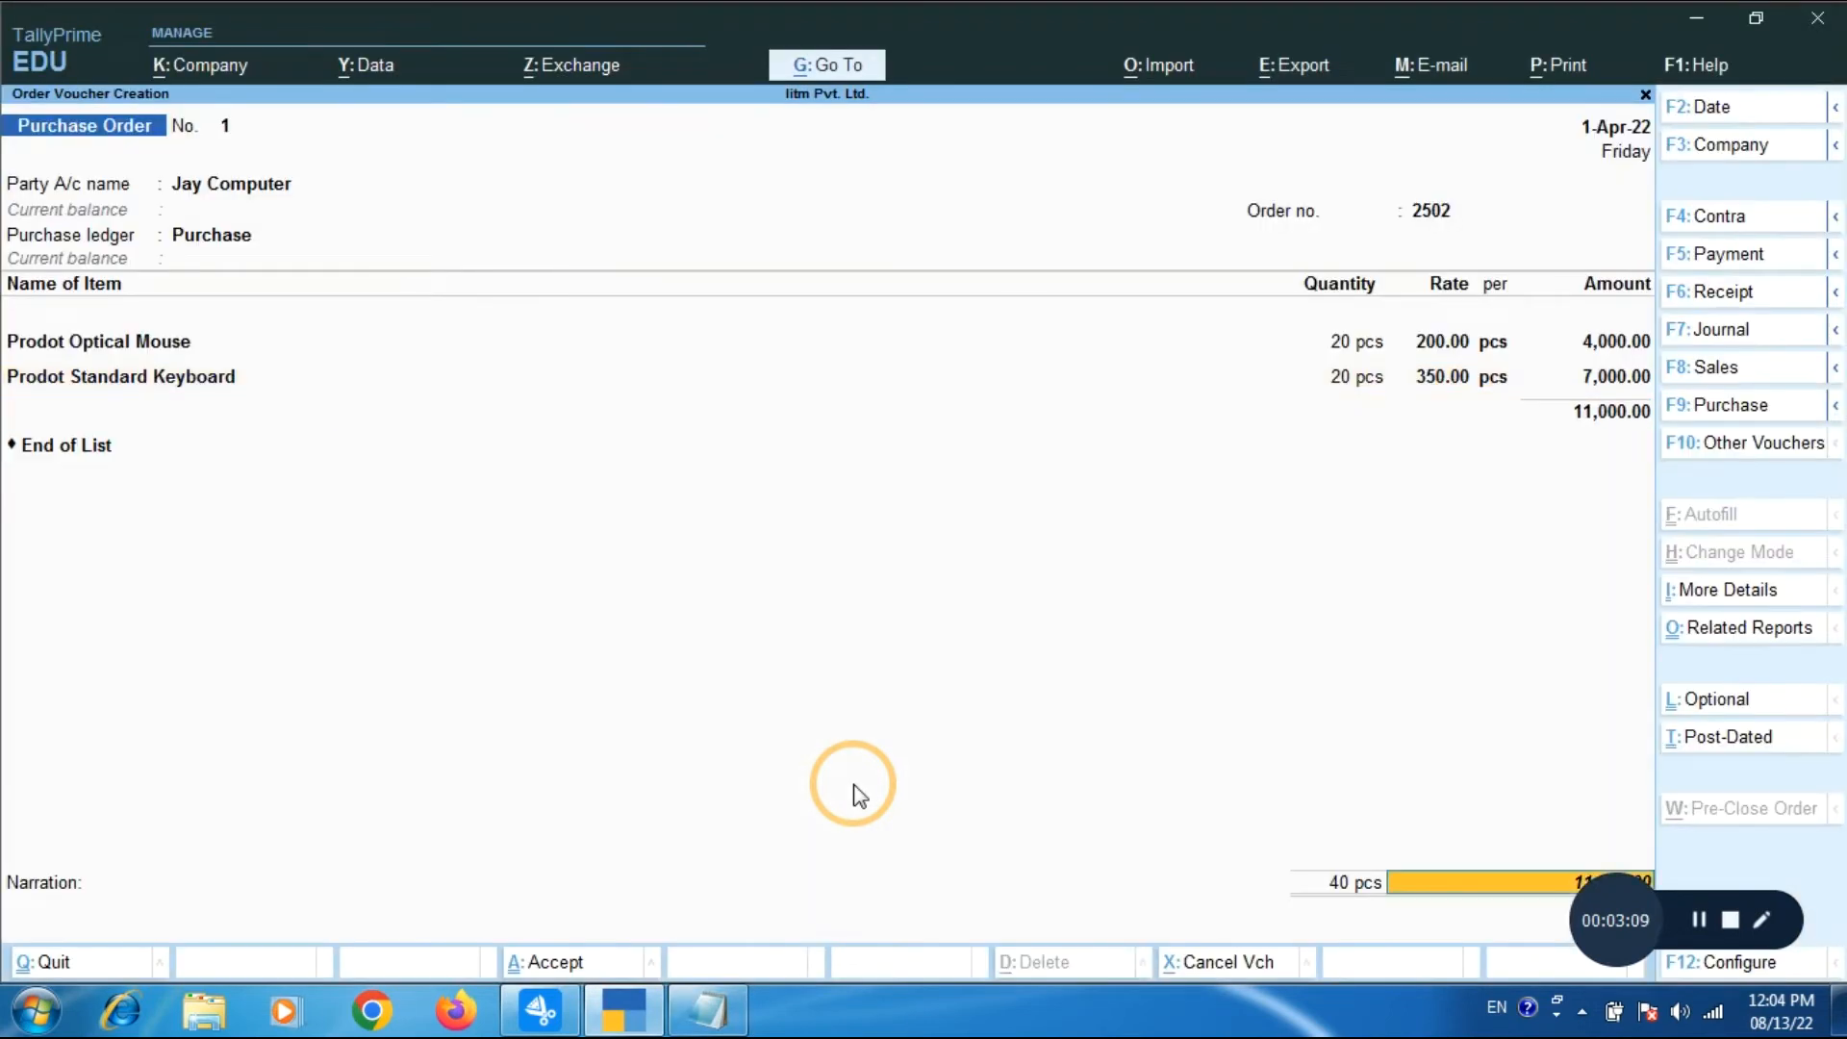
key(Return)
key(Return)
key(Return)
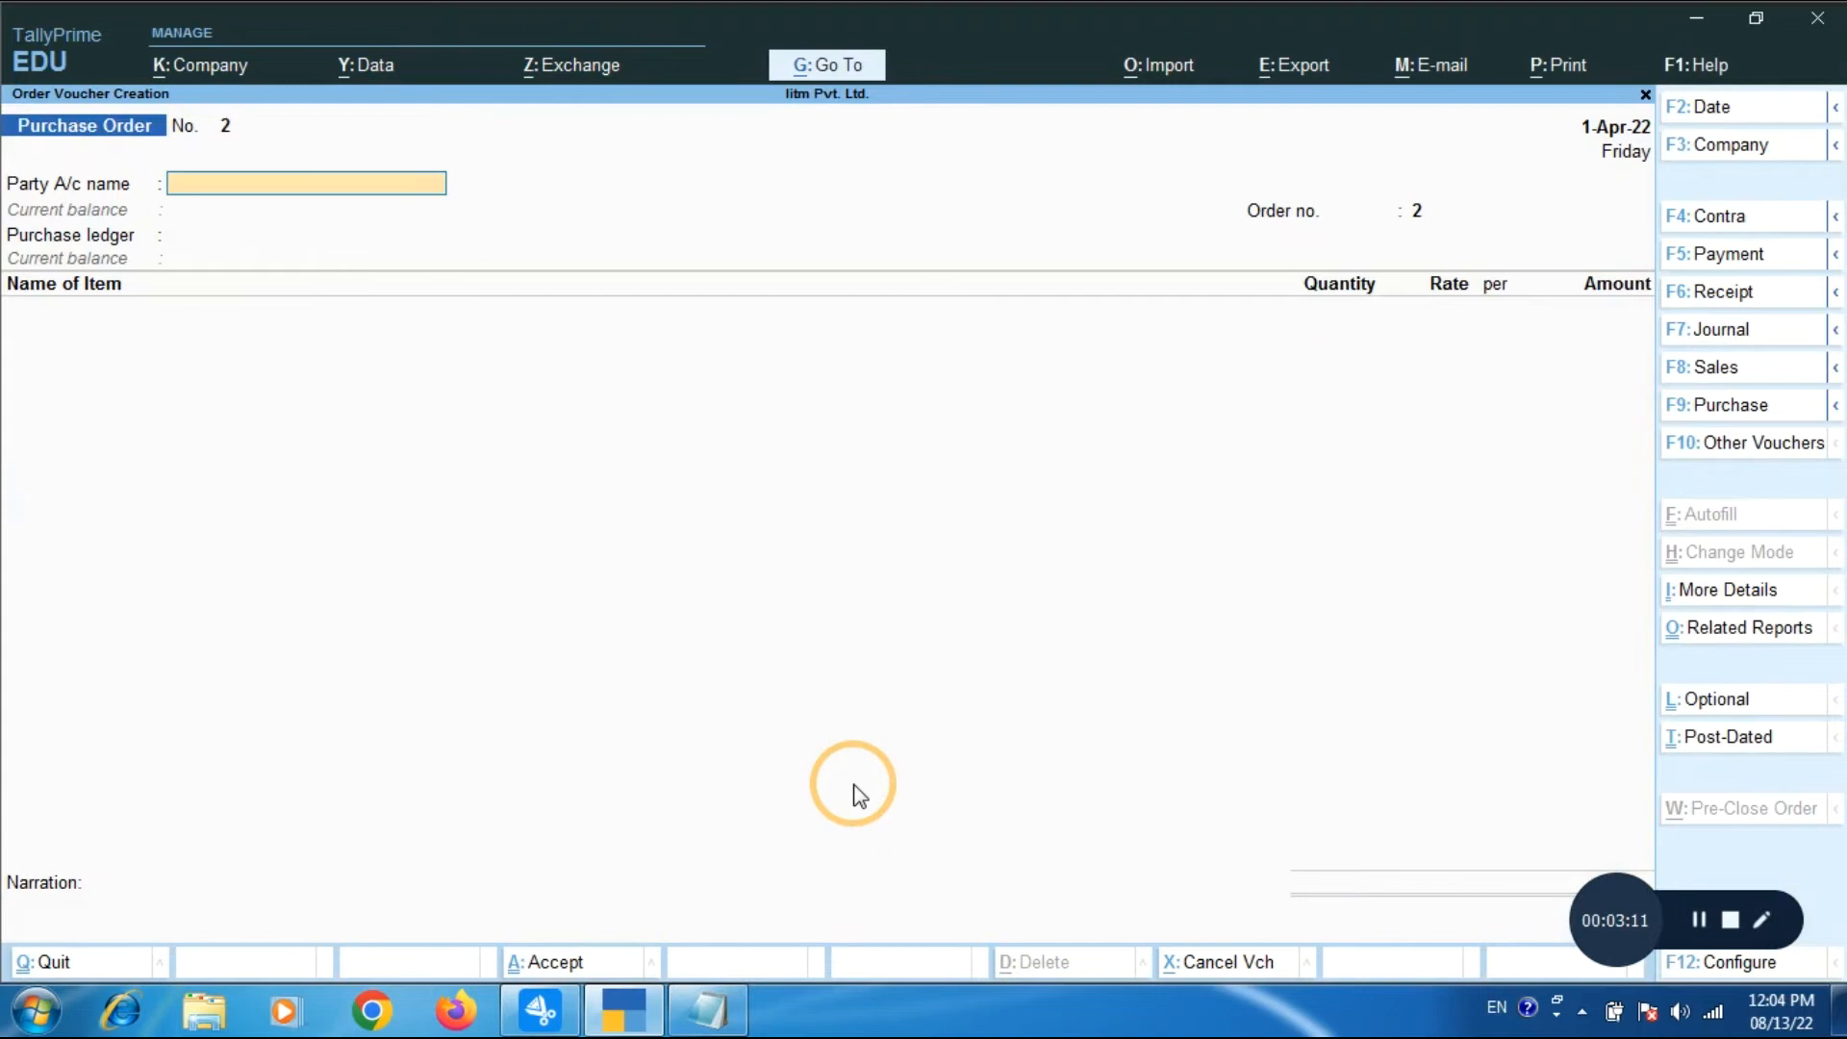
Leave voucher entry, check the Stock Summary report for the ordered items, and return to the Gateway of Tally.
key(Escape)
key(Down)
key(Down)
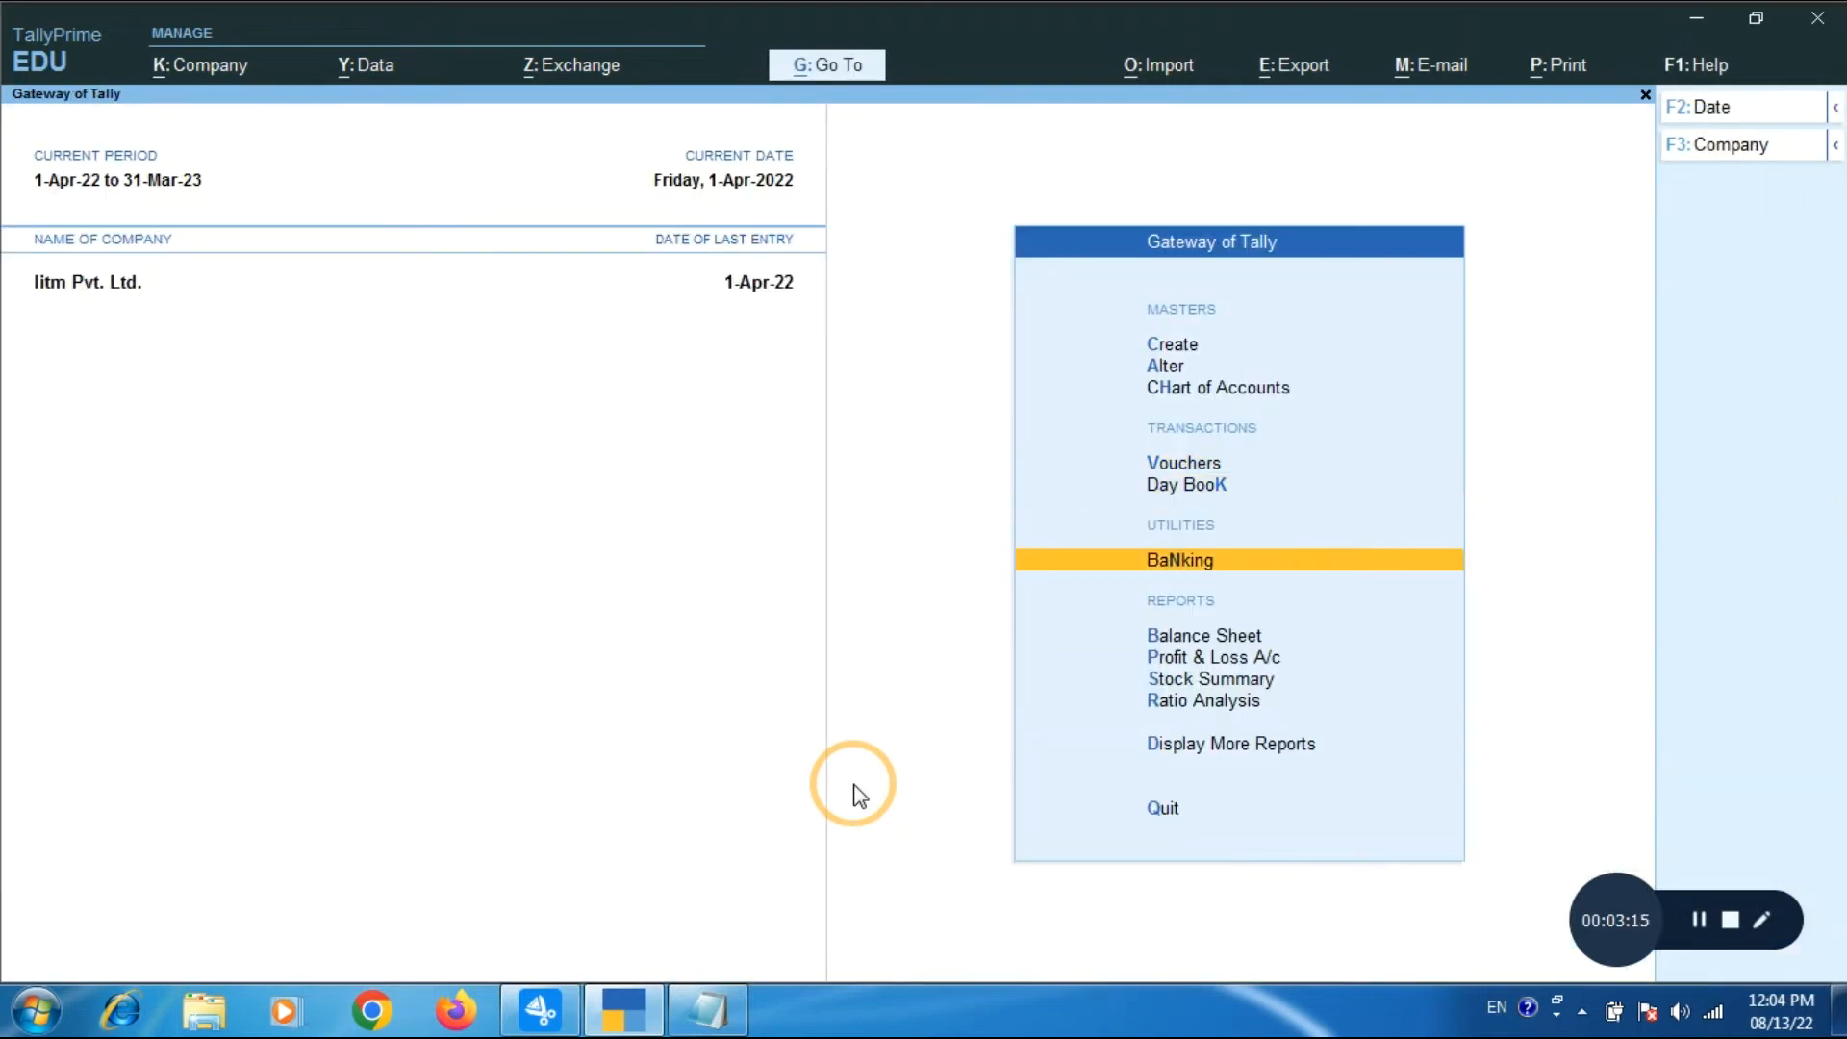
key(Down)
key(Down)
key(Down)
key(Return)
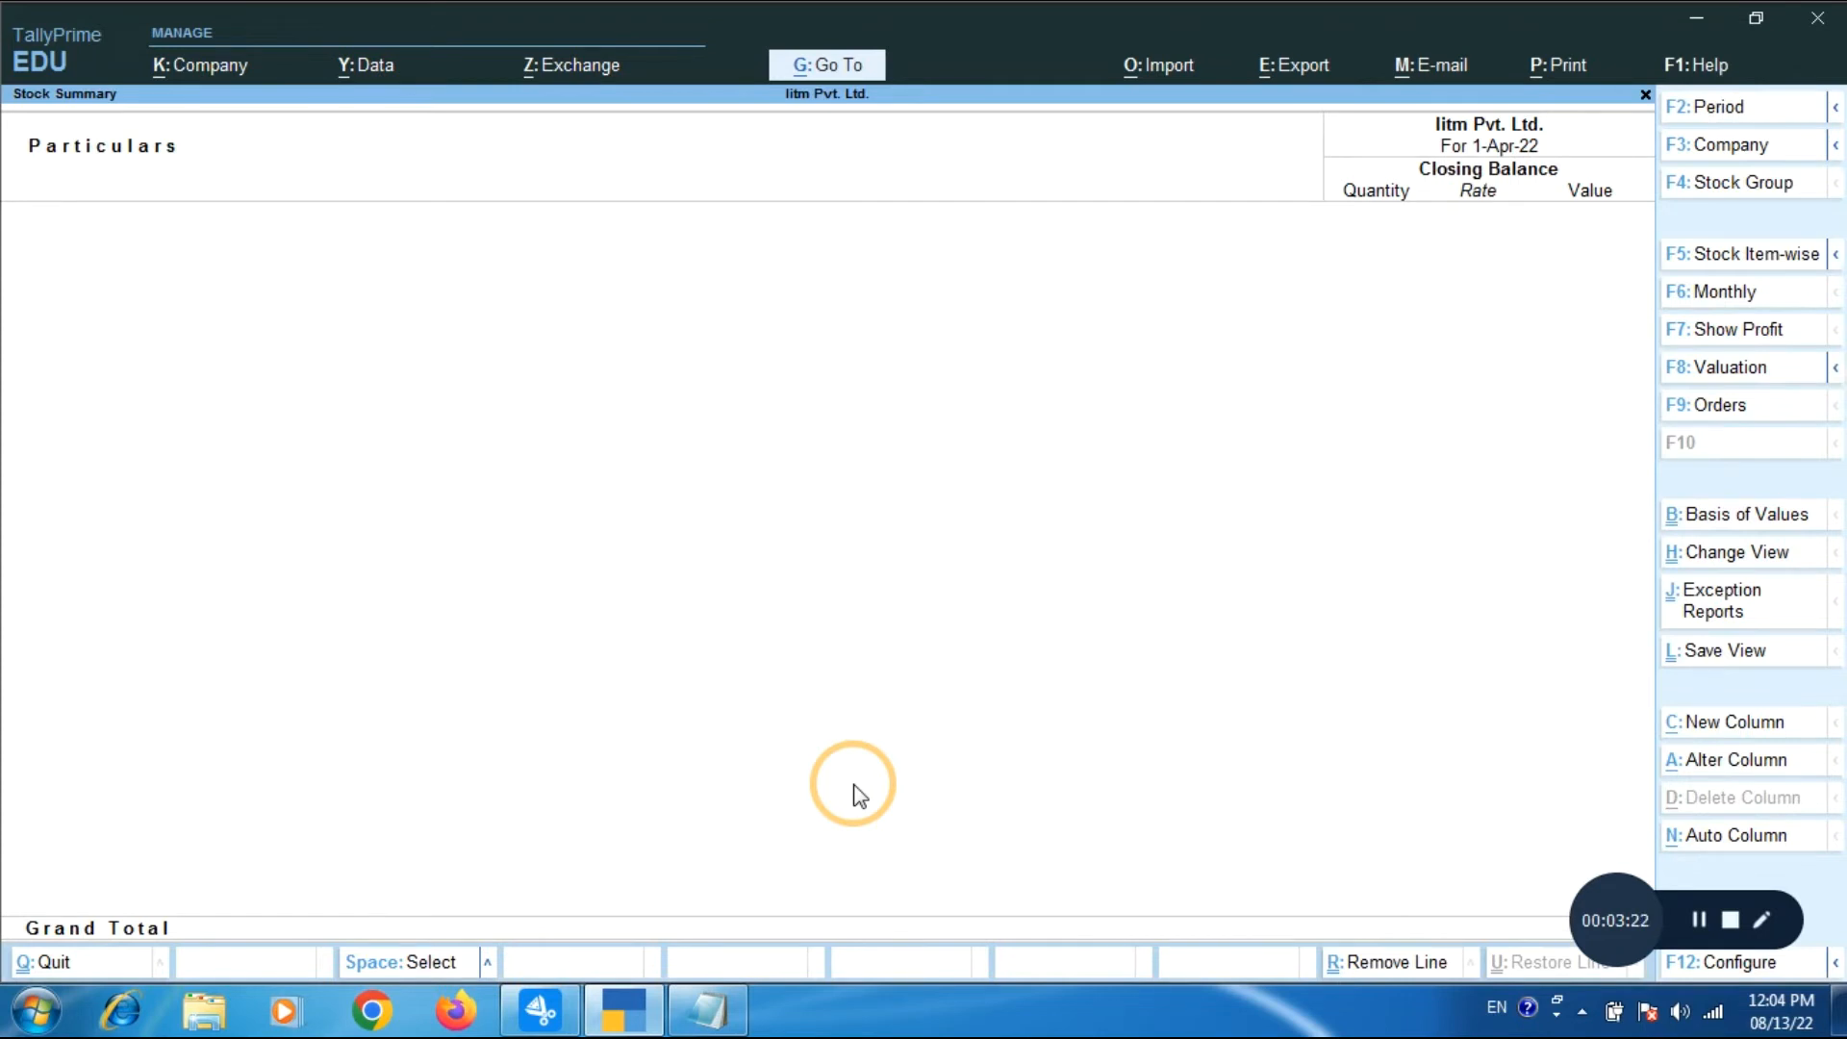
key(Escape)
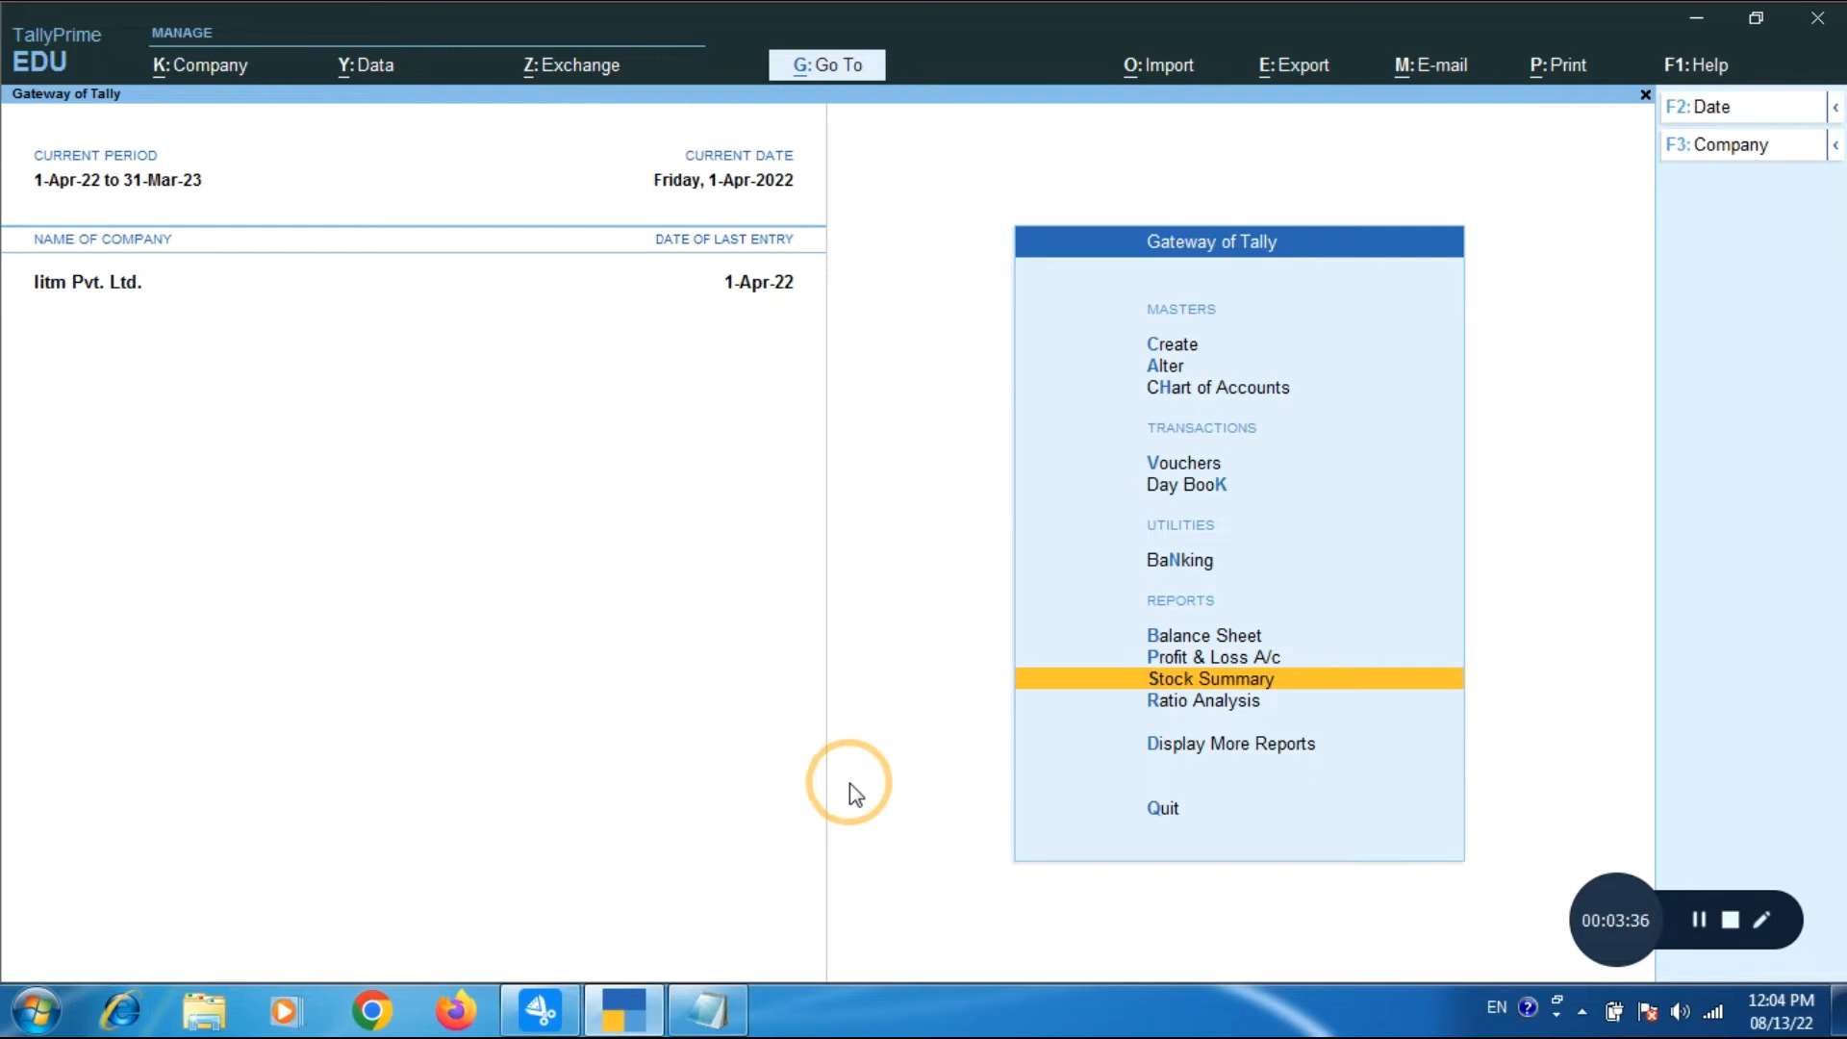
Open the Purchase Order Outstandings reports among the Statements of Inventory.
key(Down)
key(Down)
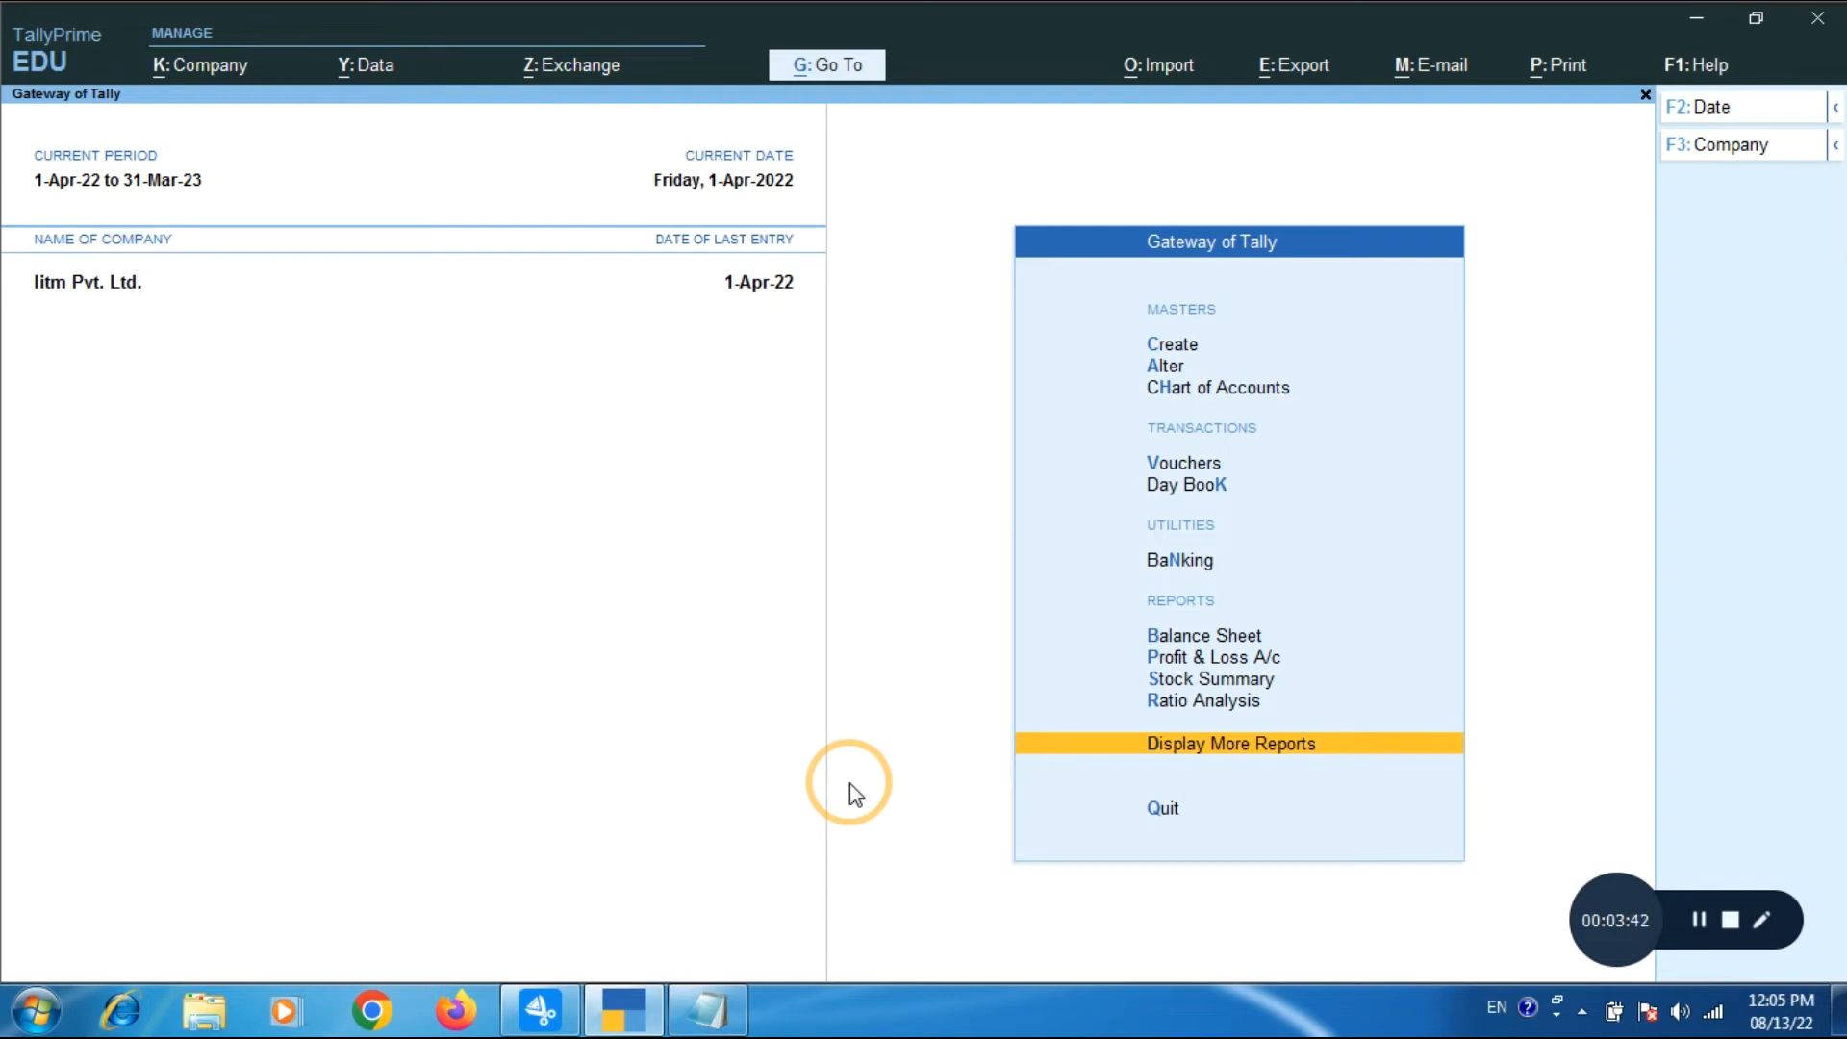
key(Return)
key(Down)
key(Down)
key(Down)
key(Down)
key(Down)
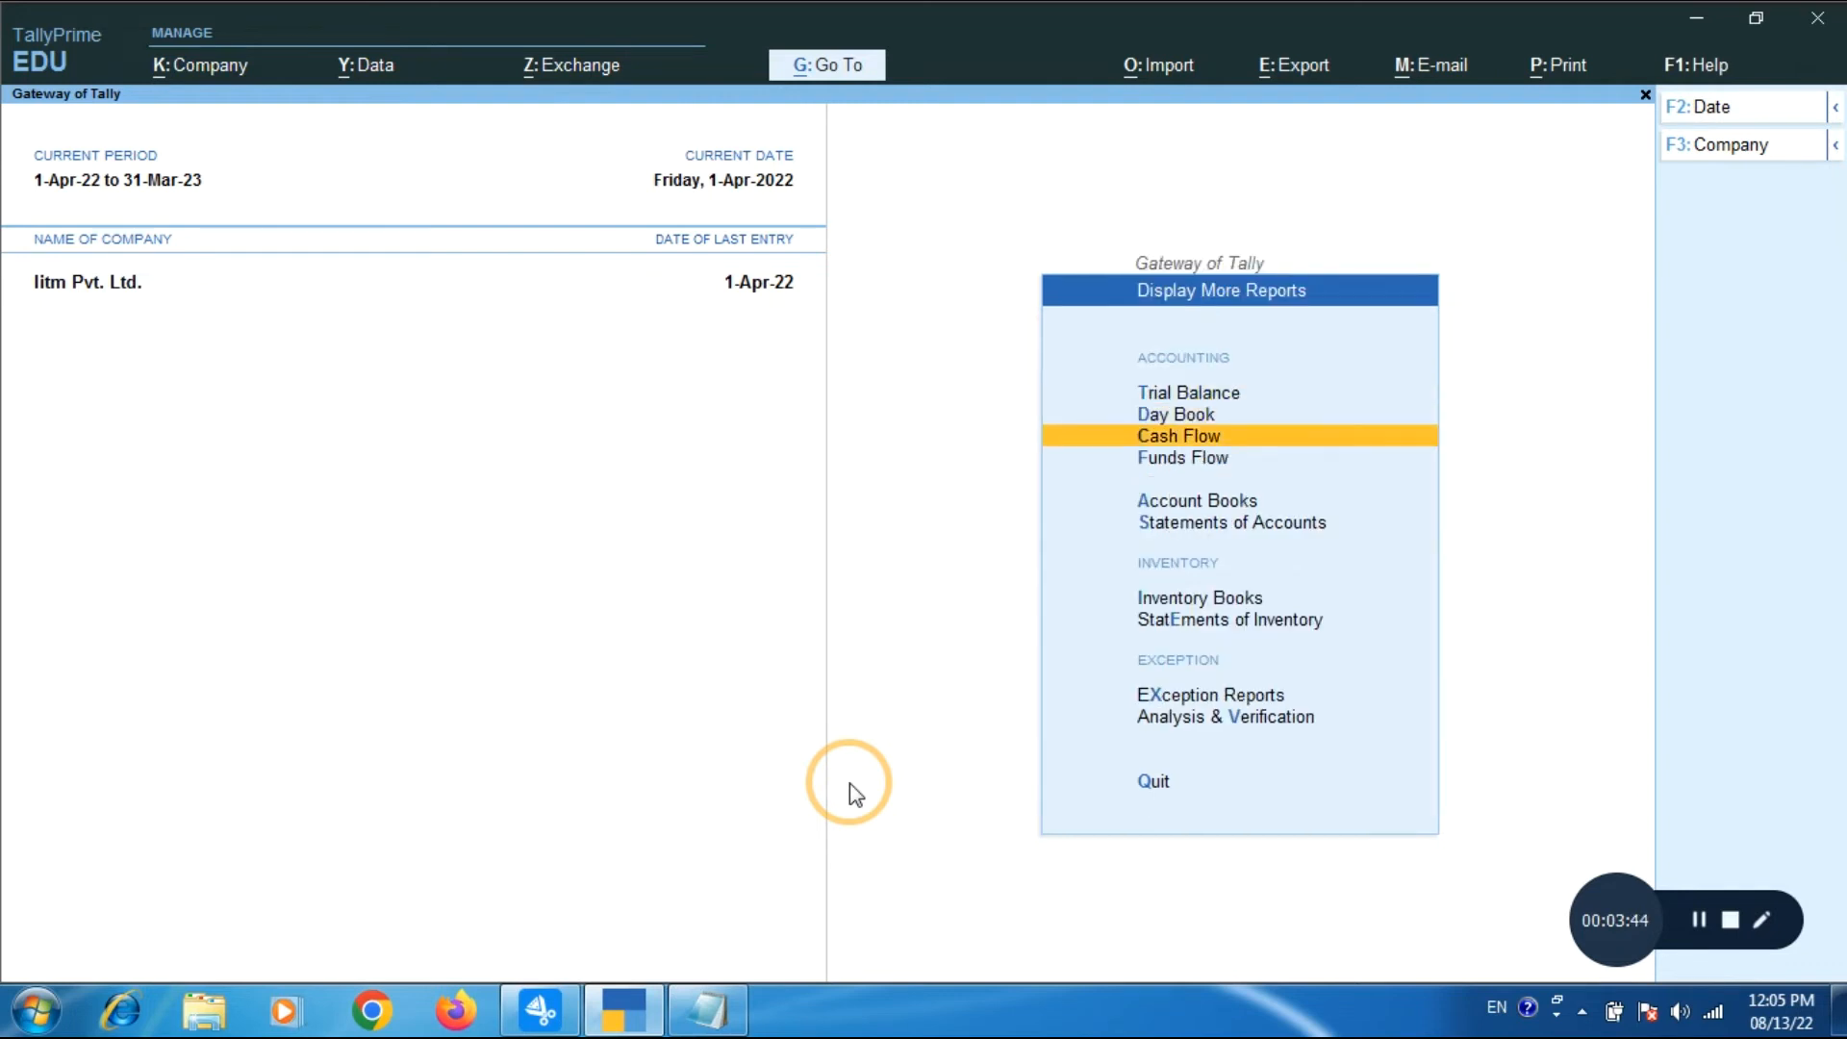
key(Down)
key(Down)
key(Down)
key(Up)
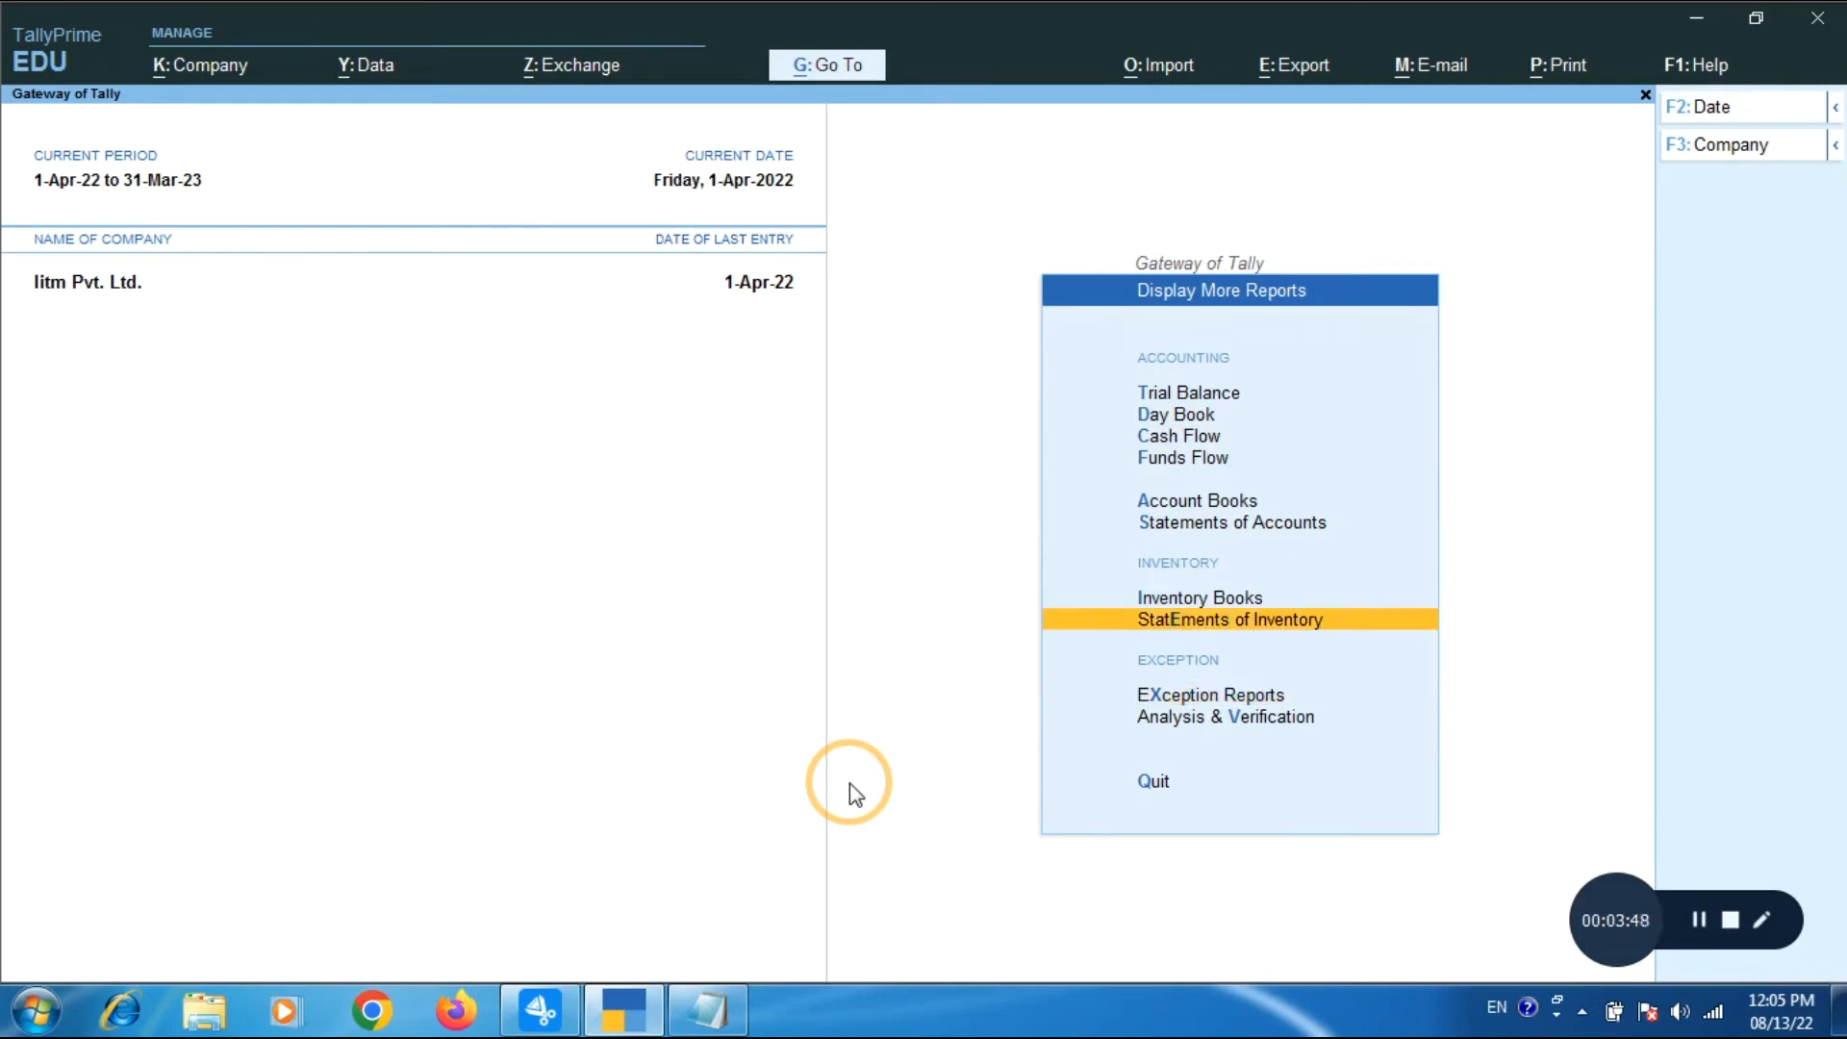
key(Return)
key(Down)
key(Down)
key(Down)
key(Down)
key(Down)
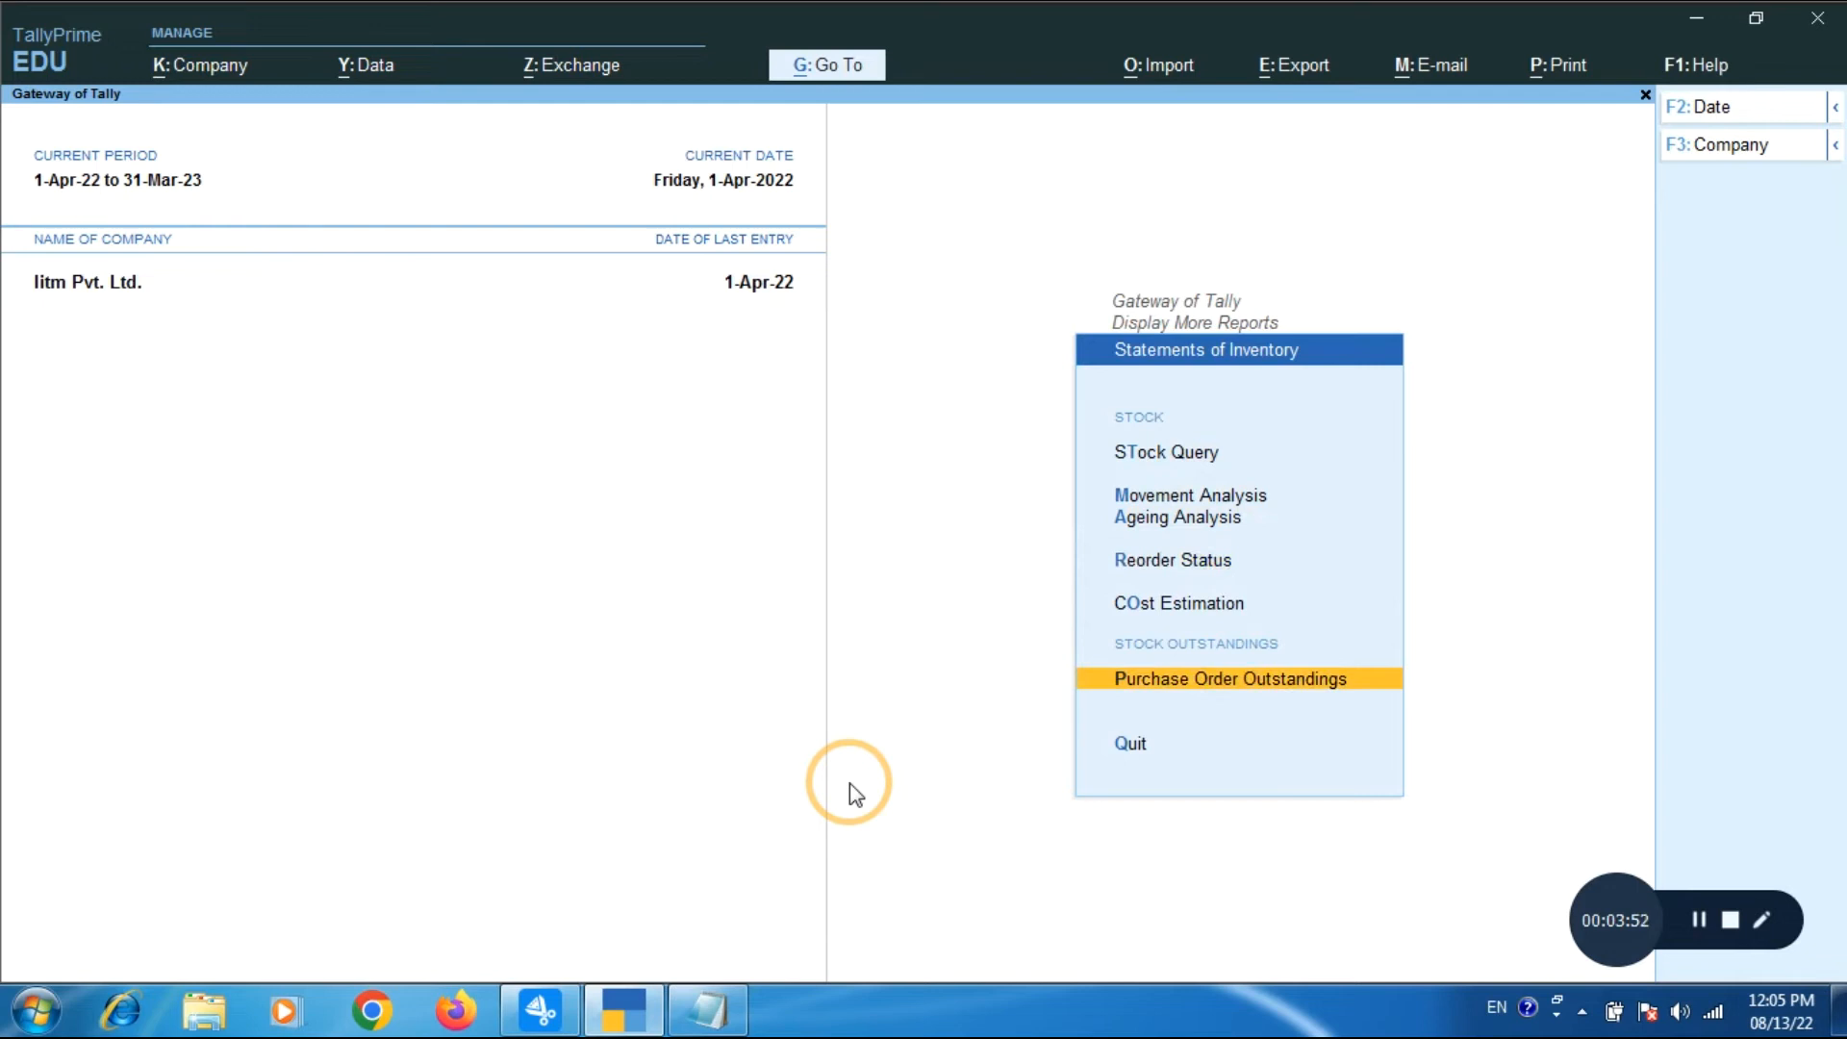
key(Return)
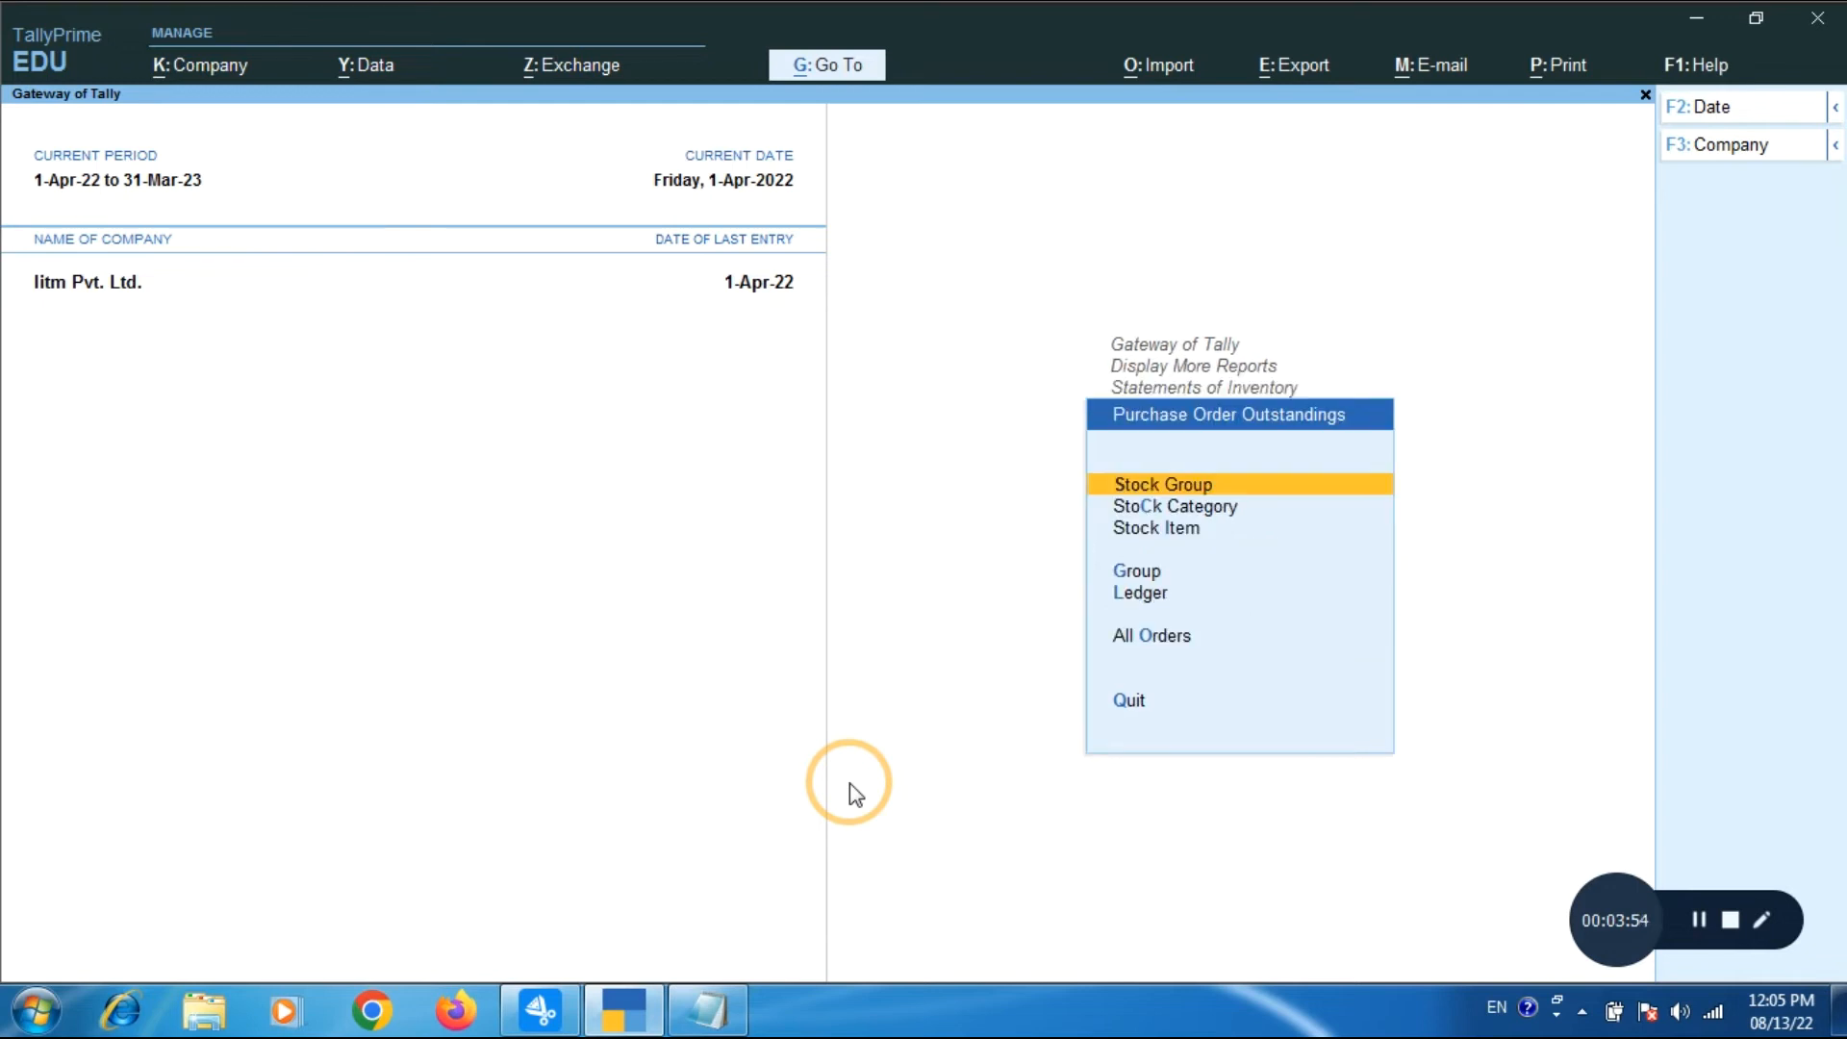
Review the outstanding purchase orders report for all orders, then return to the Gateway of Tally.
key(Down)
key(Down)
key(Up)
key(Up)
key(Down)
key(Up)
key(Down)
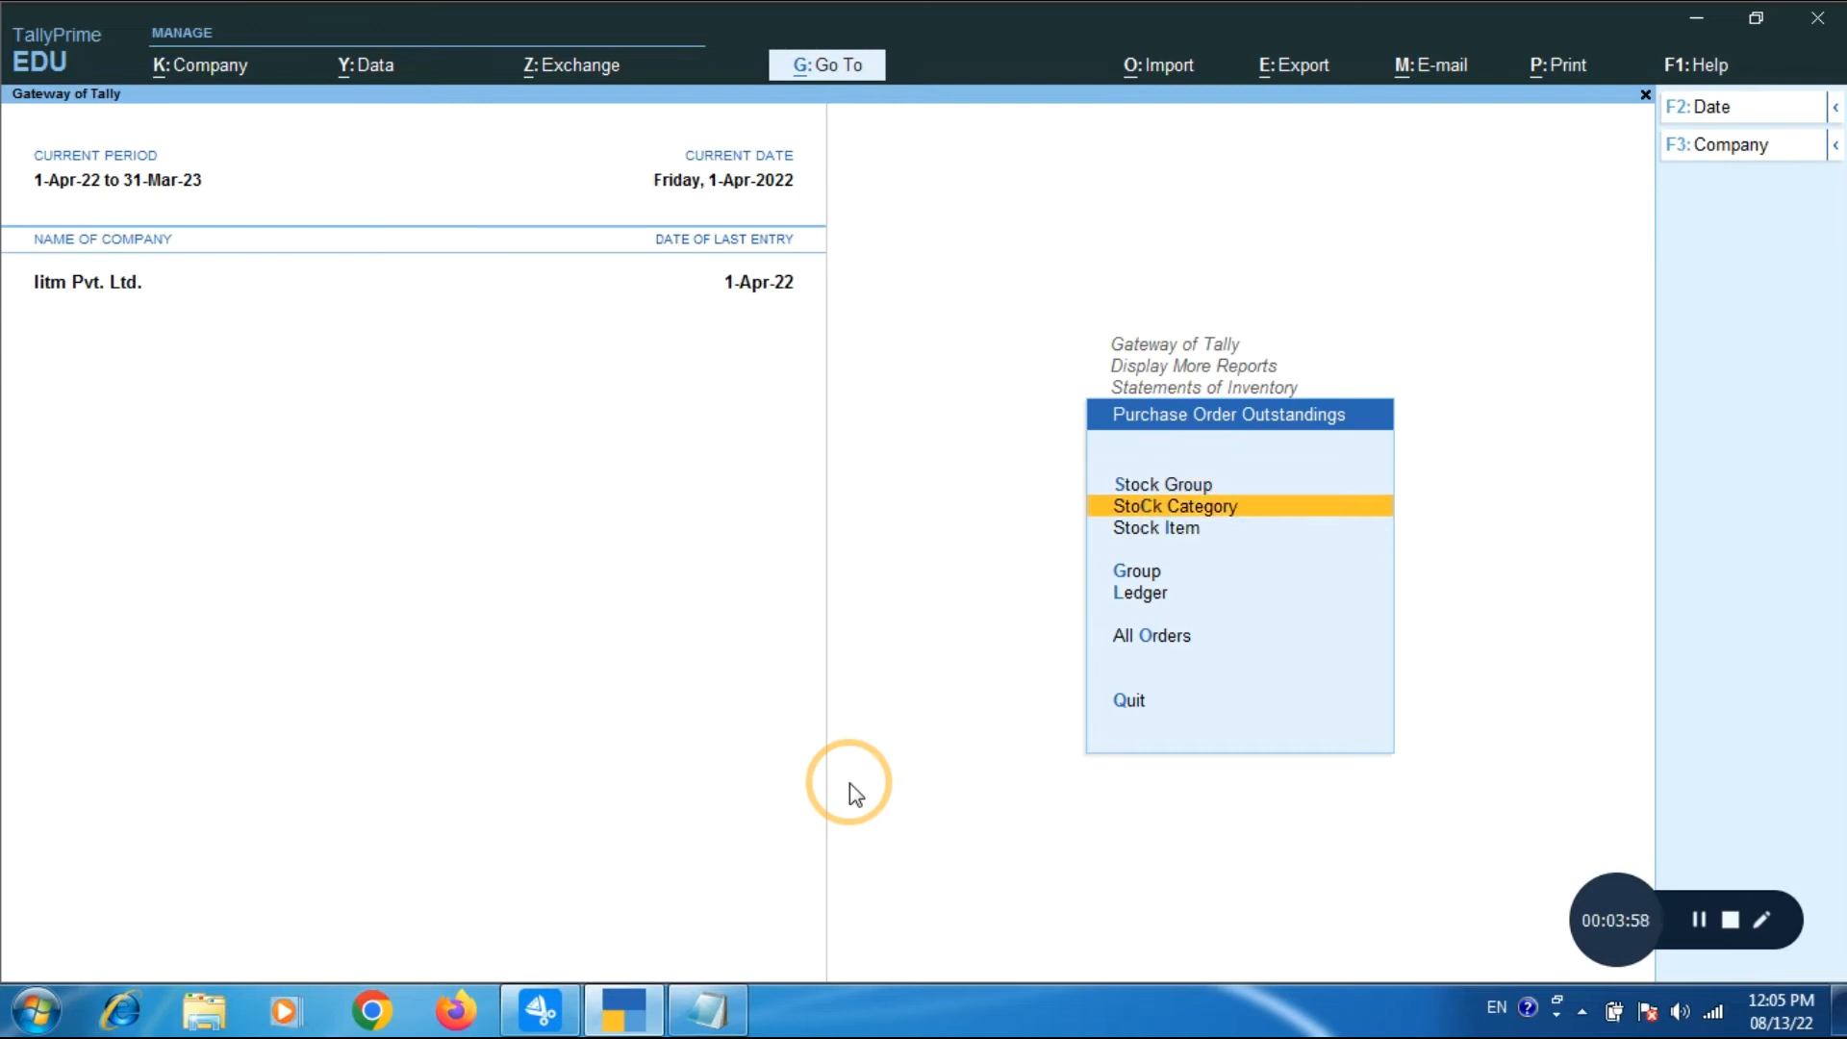
key(Down)
key(Down)
key(Down)
key(Down)
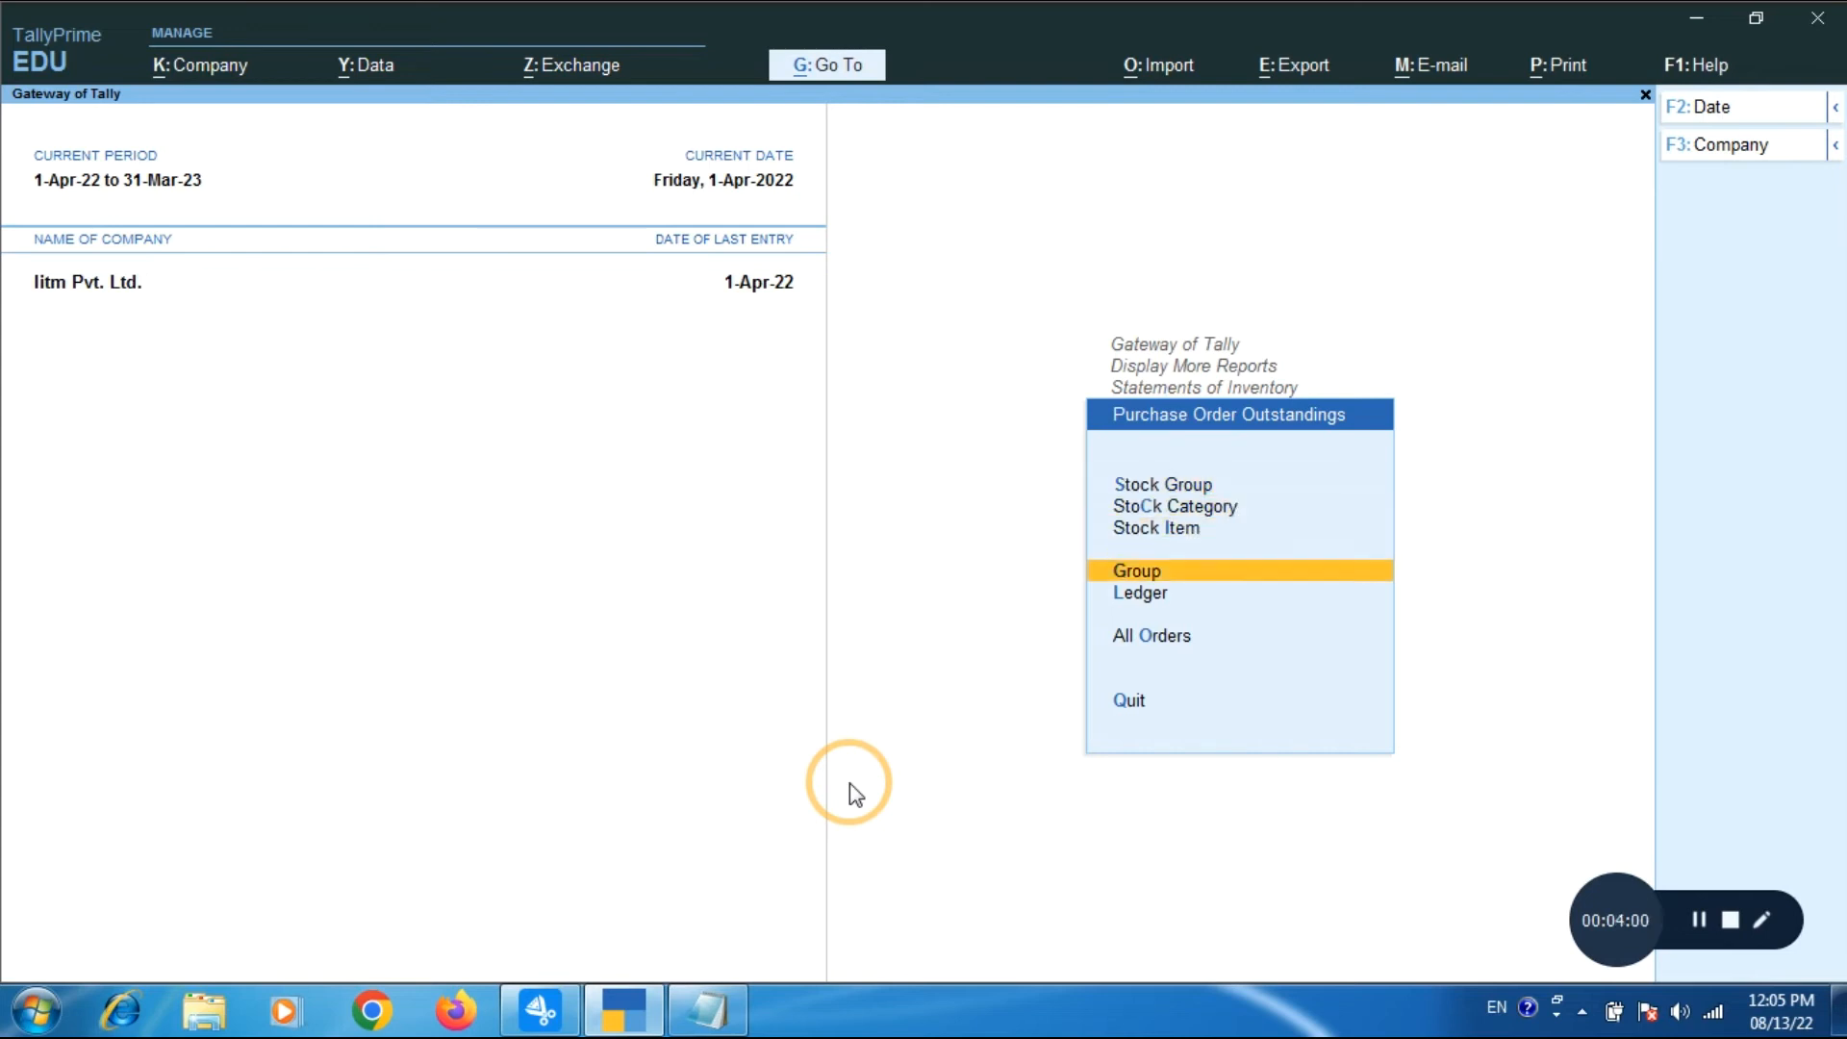
key(Return)
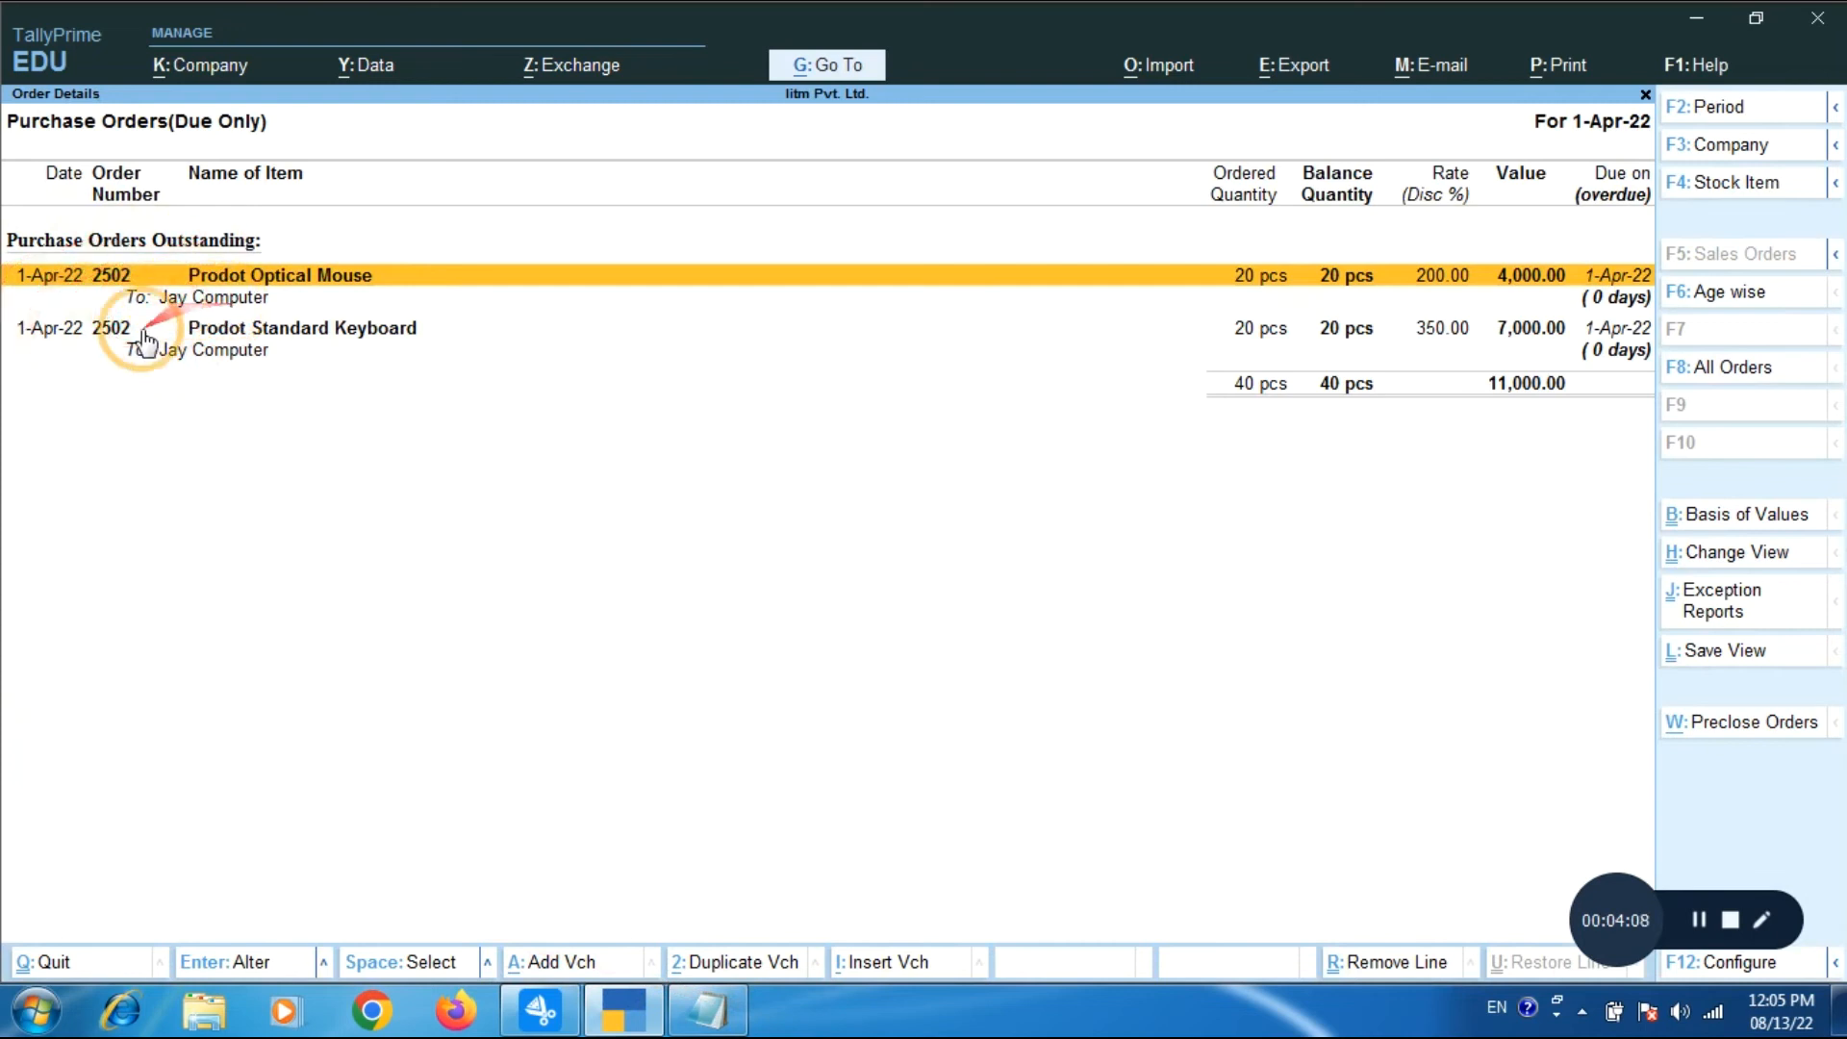
key(Escape)
key(Escape)
key(Escape)
key(Escape)
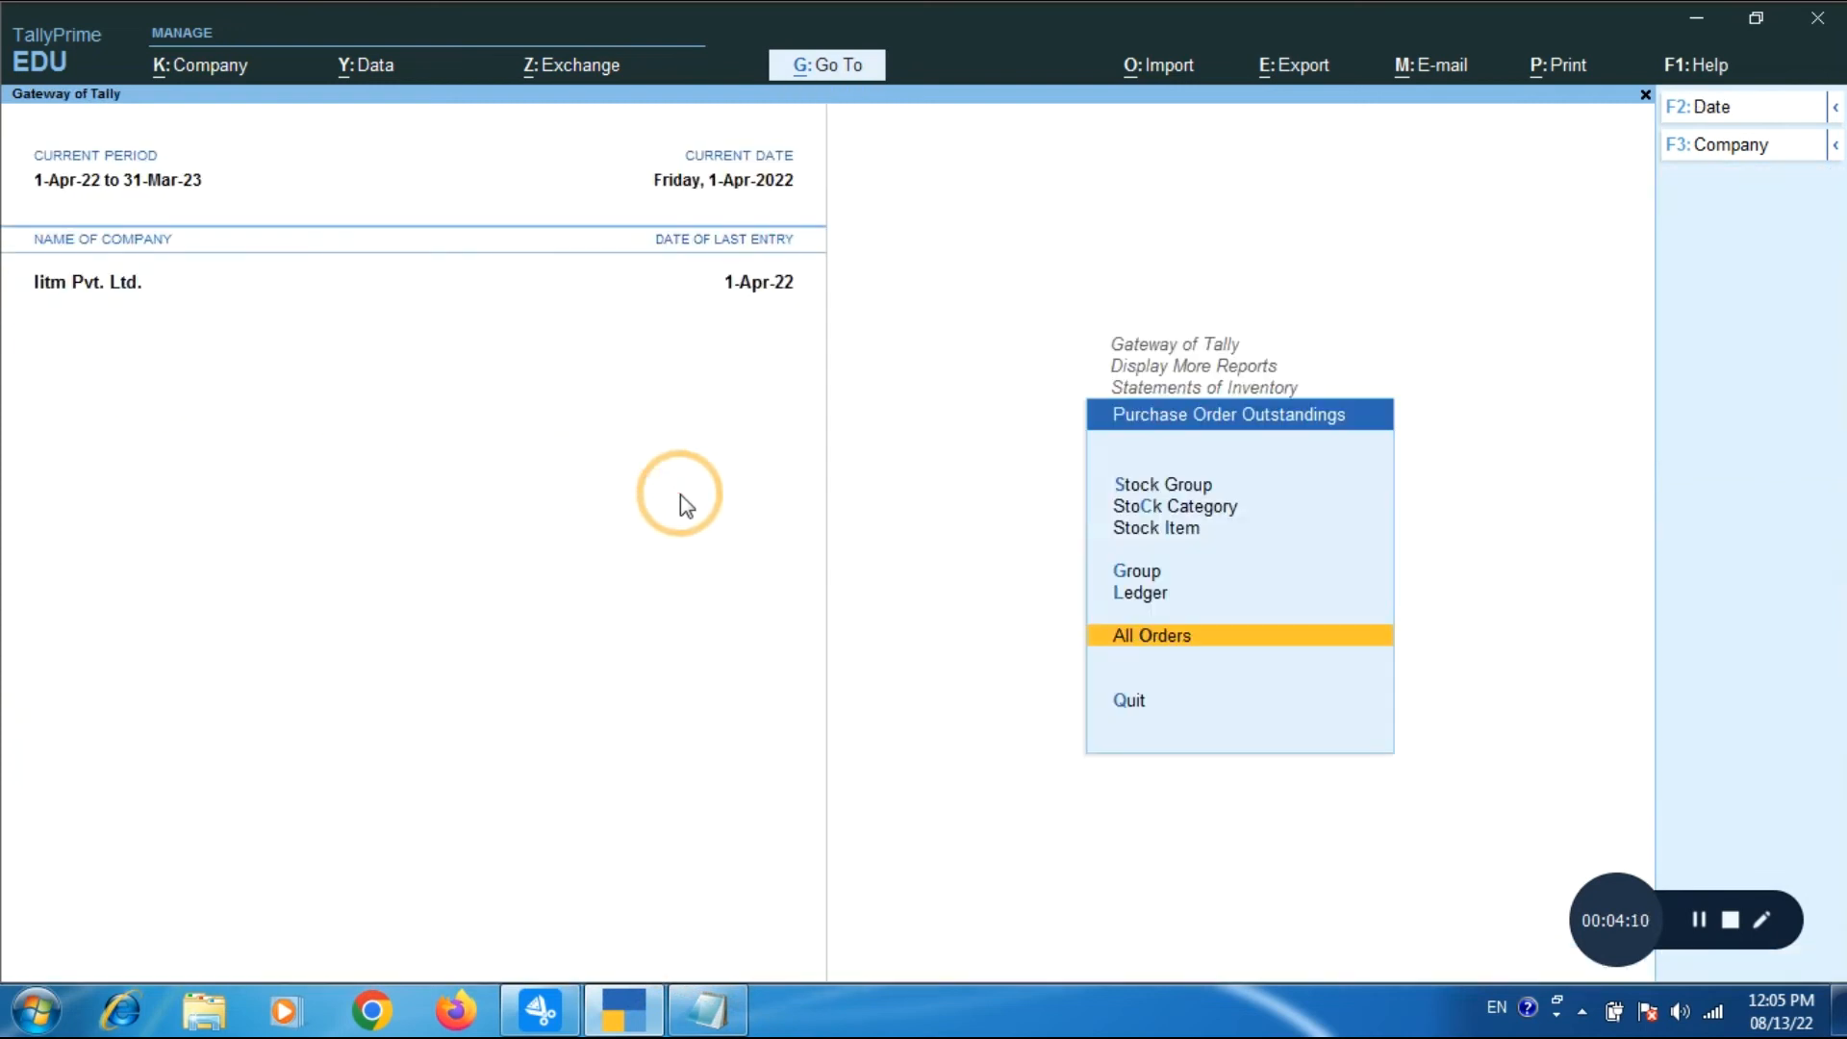
key(Escape)
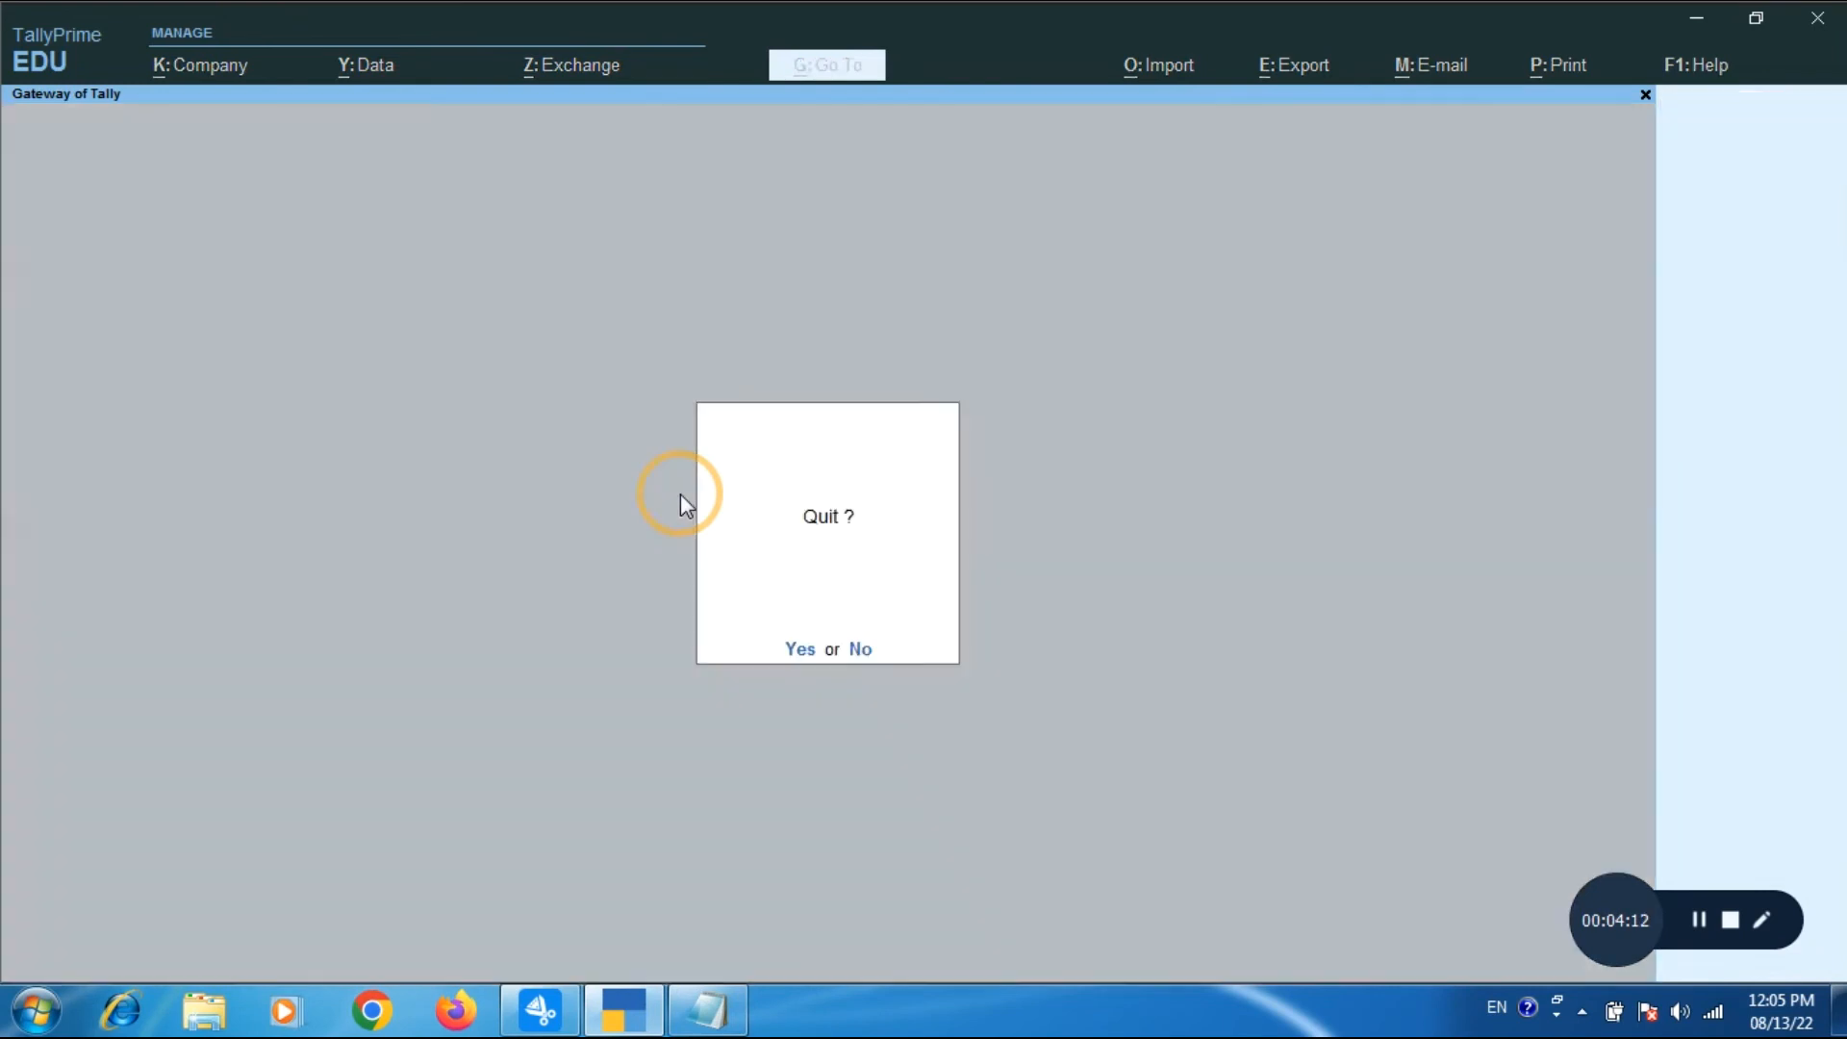
key(Escape)
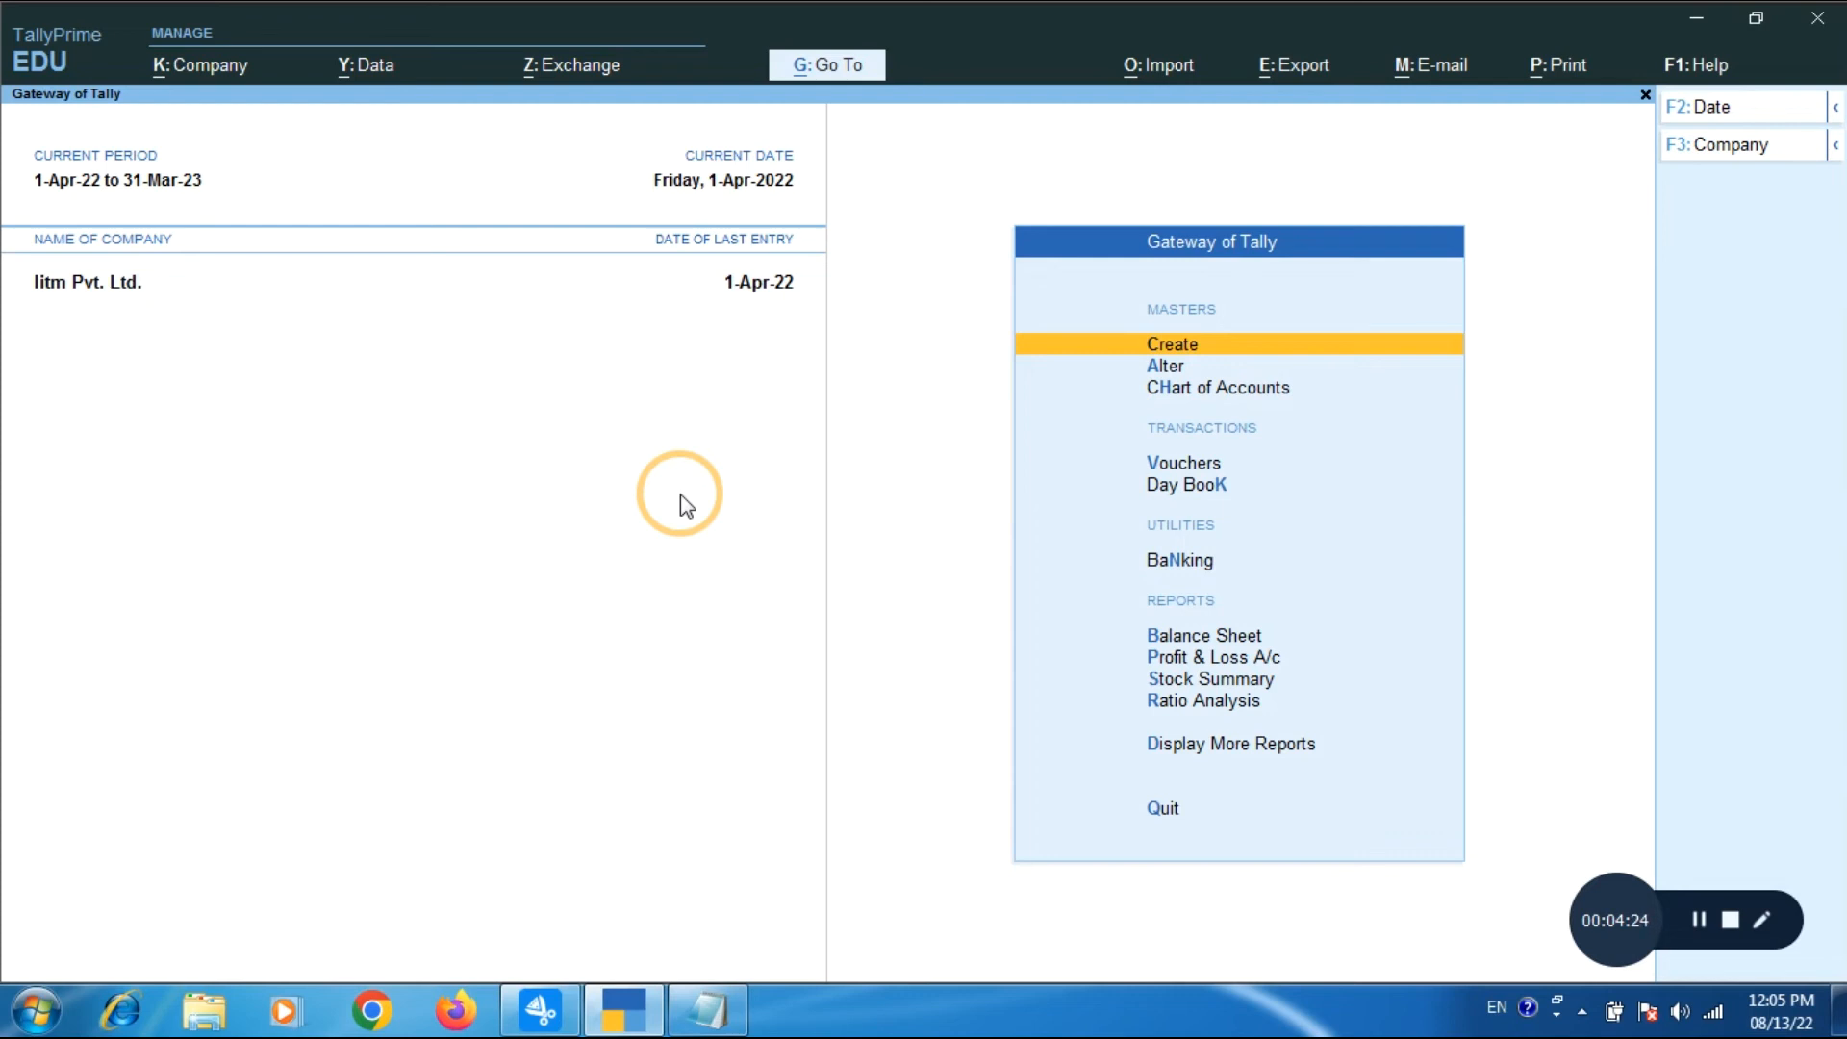
Start voucher entry and switch the voucher type from Purchase Order to Purchase.
key(Down)
key(Down)
key(Down)
key(Return)
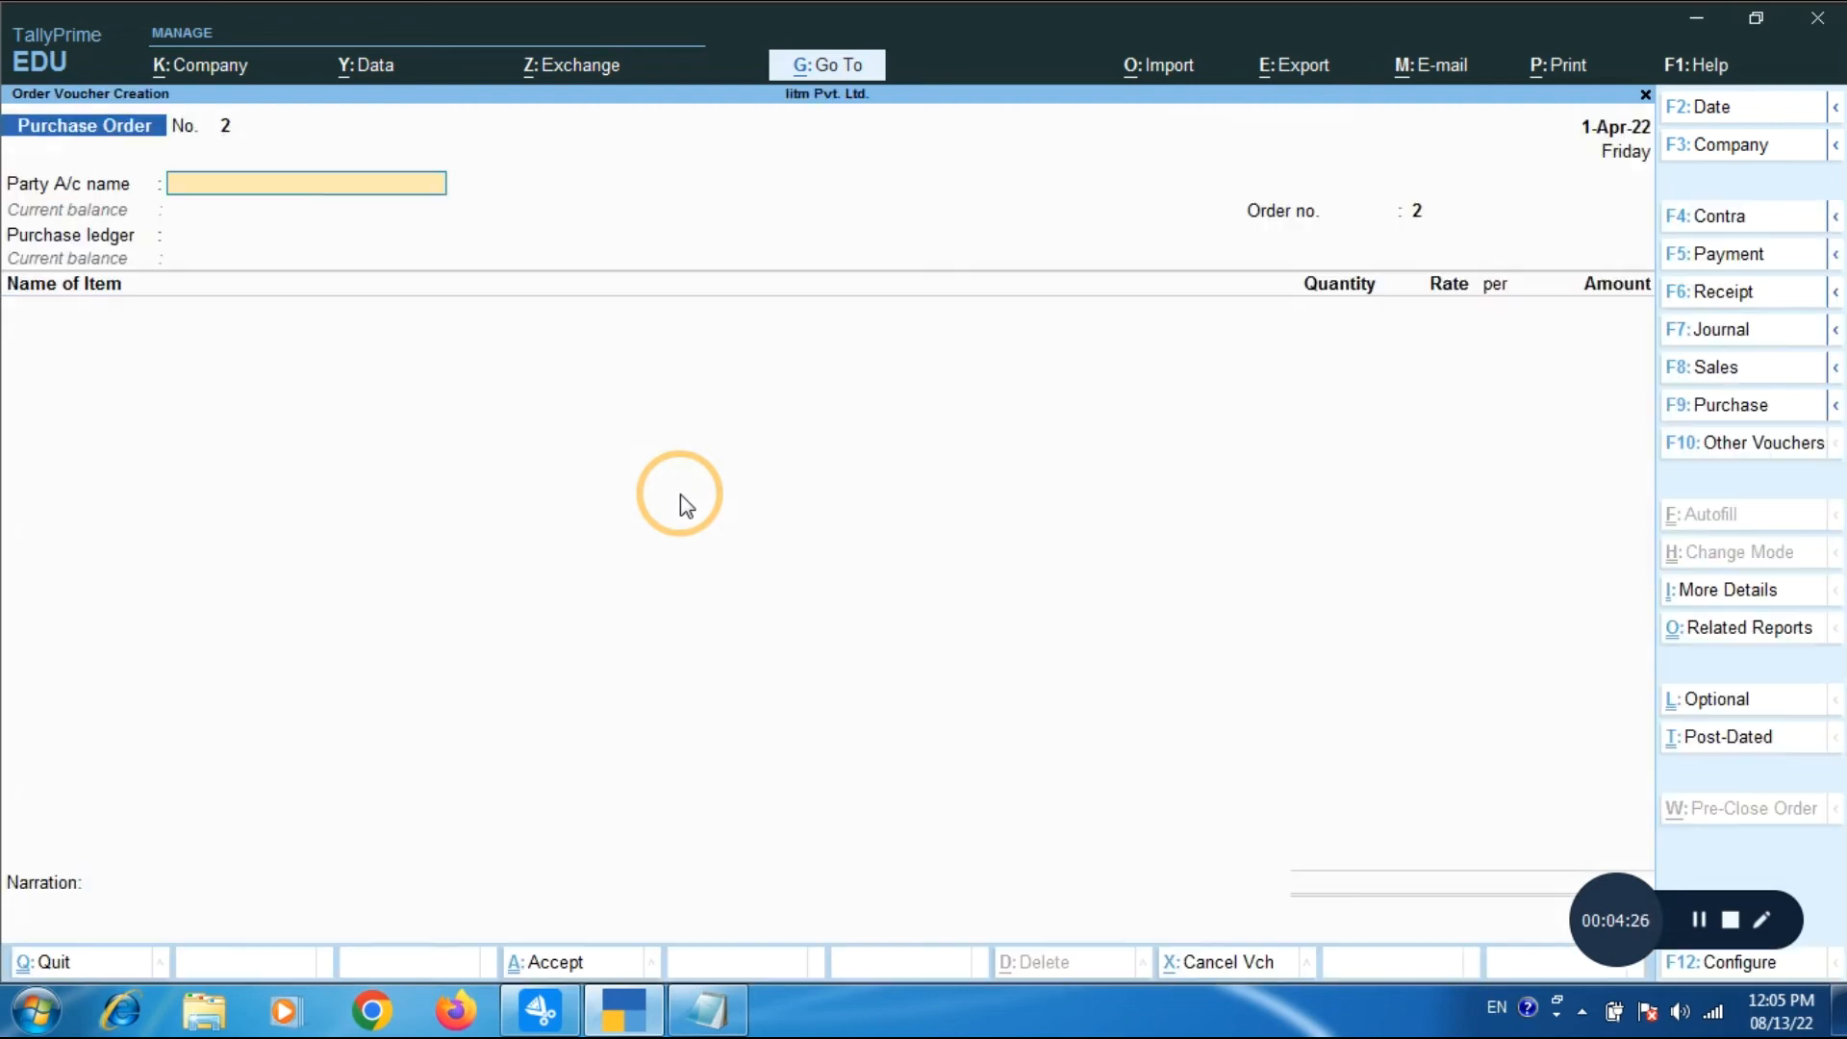
key(F9)
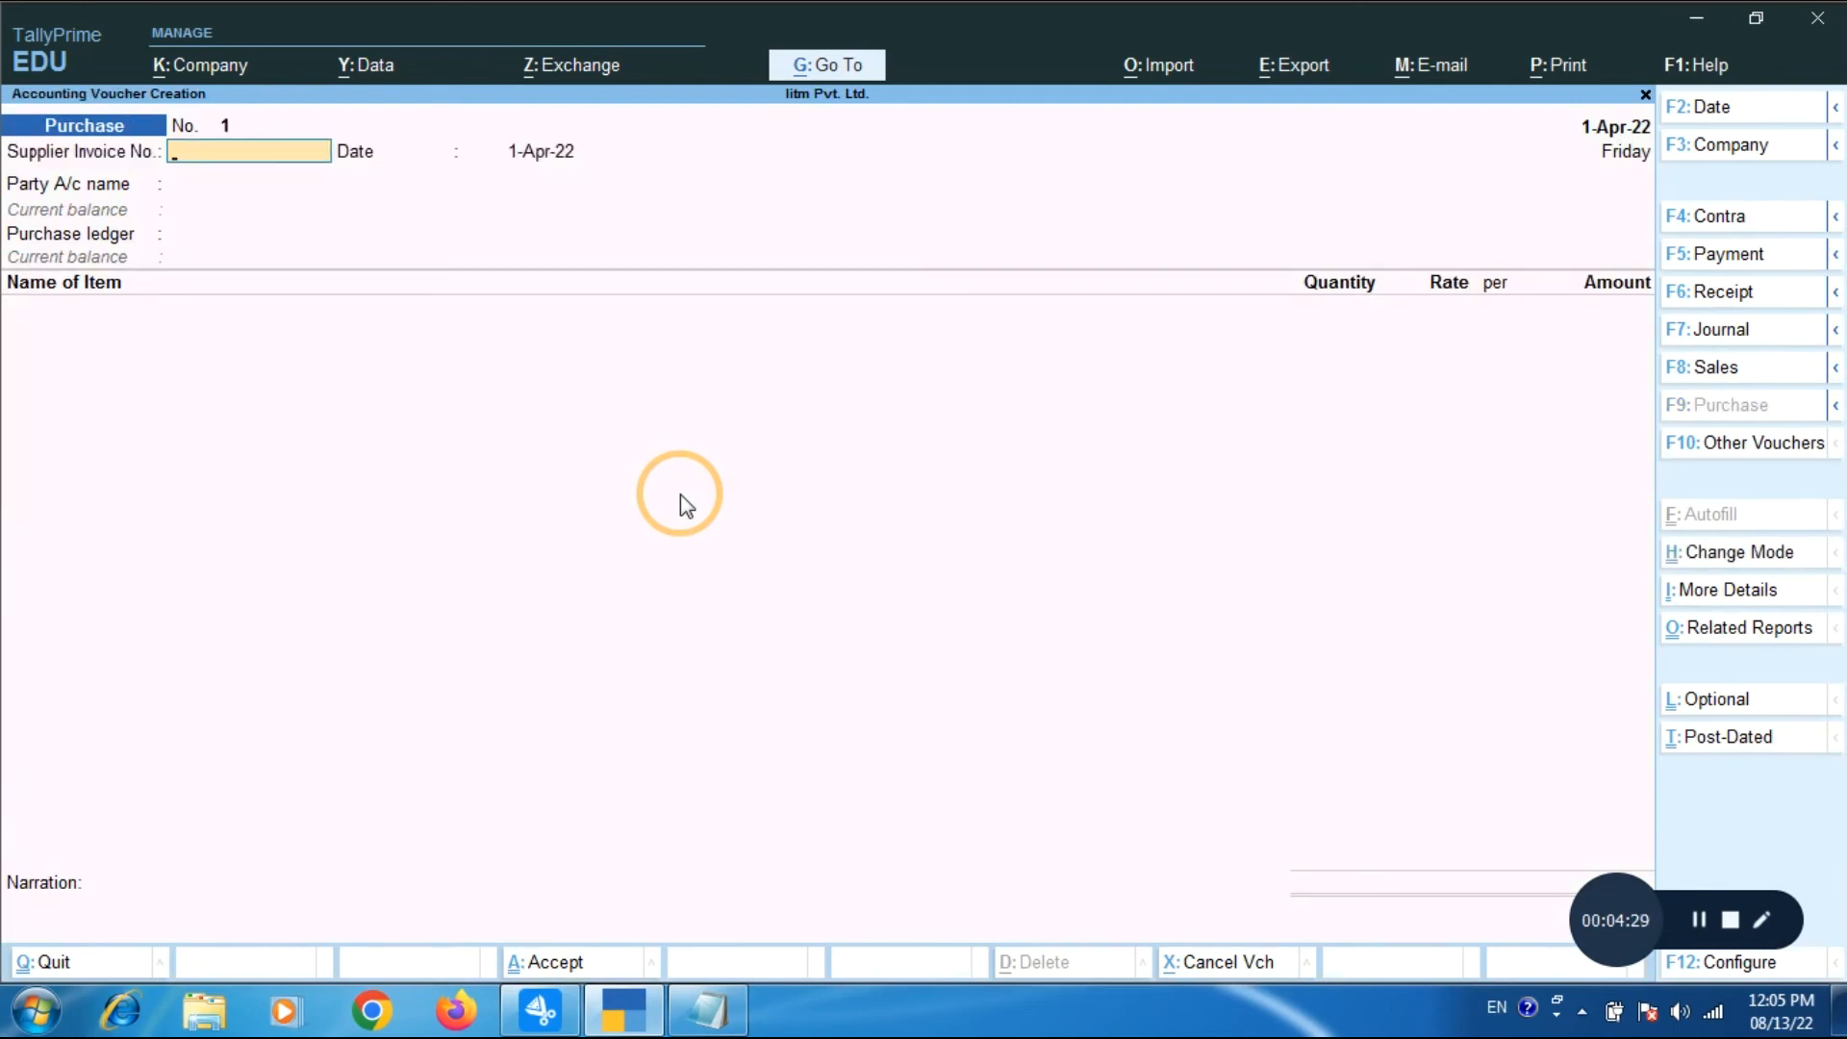
Set the purchase voucher's party to Jay Computer and its ledger to Purchase, leaving supplier invoice number and receipt details blank.
key(Return)
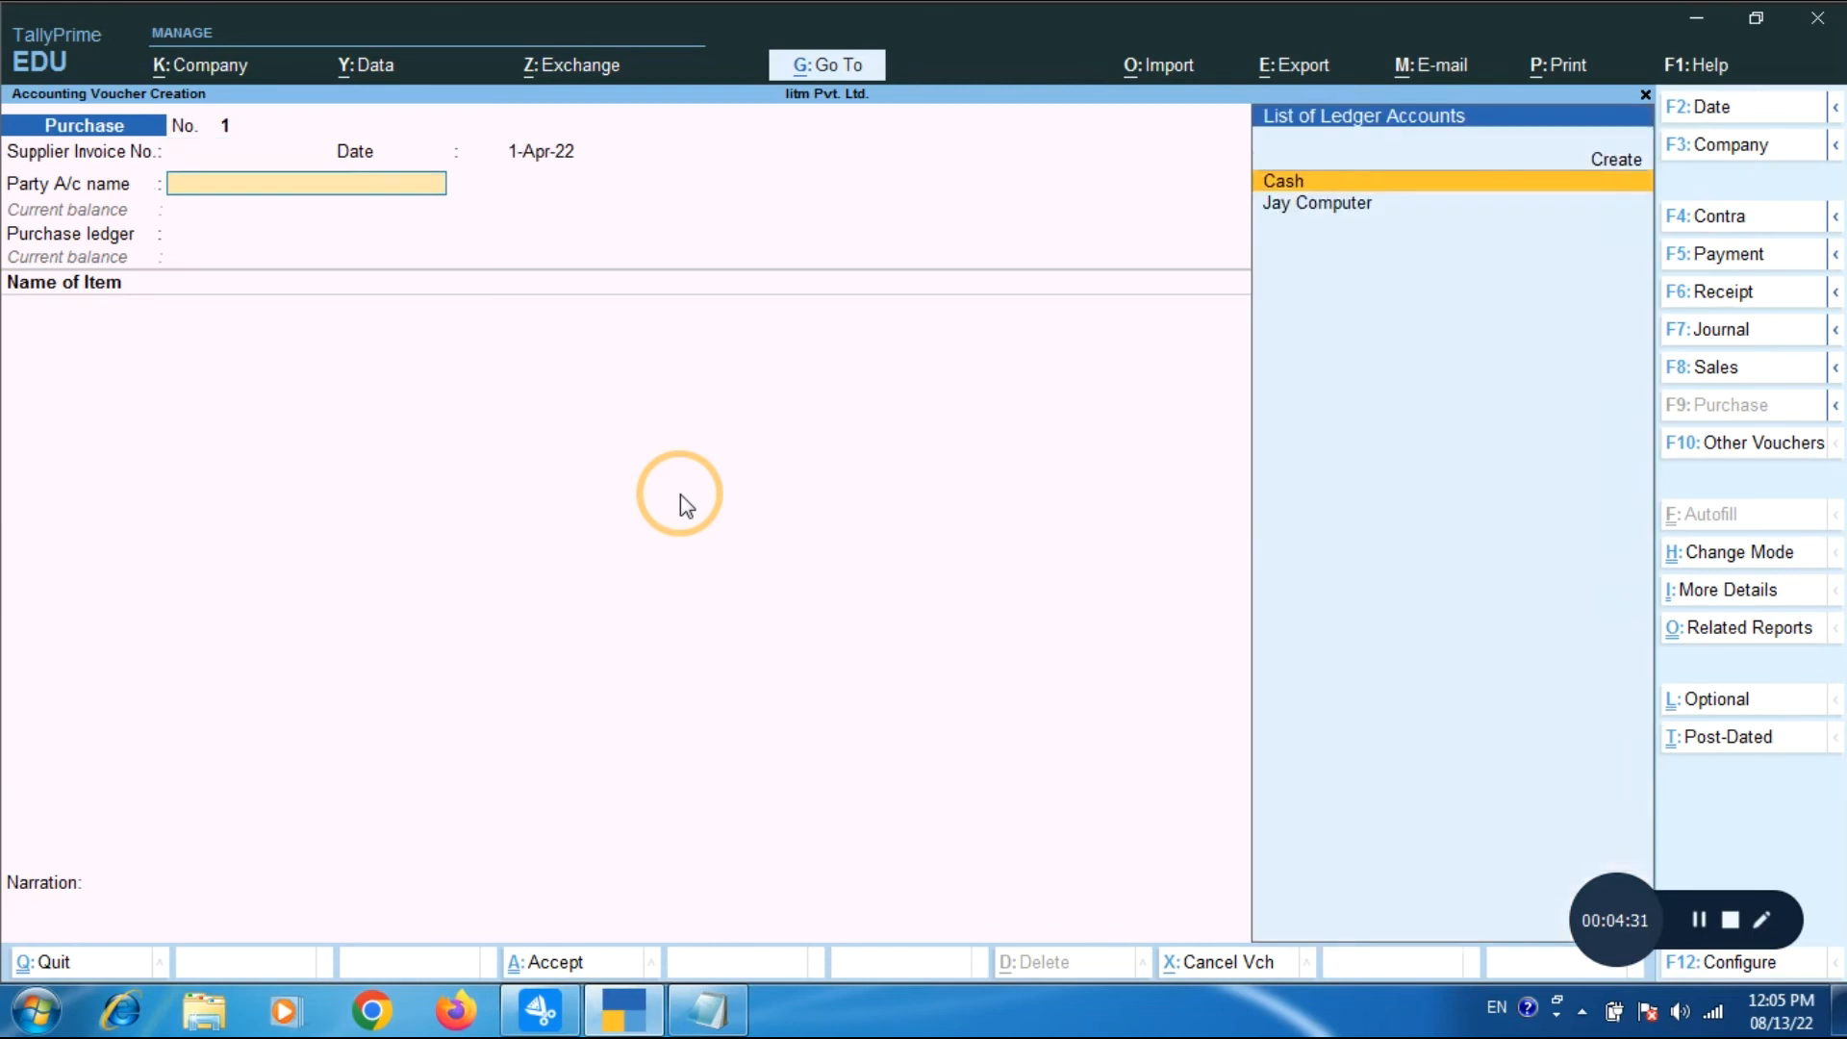
key(Down)
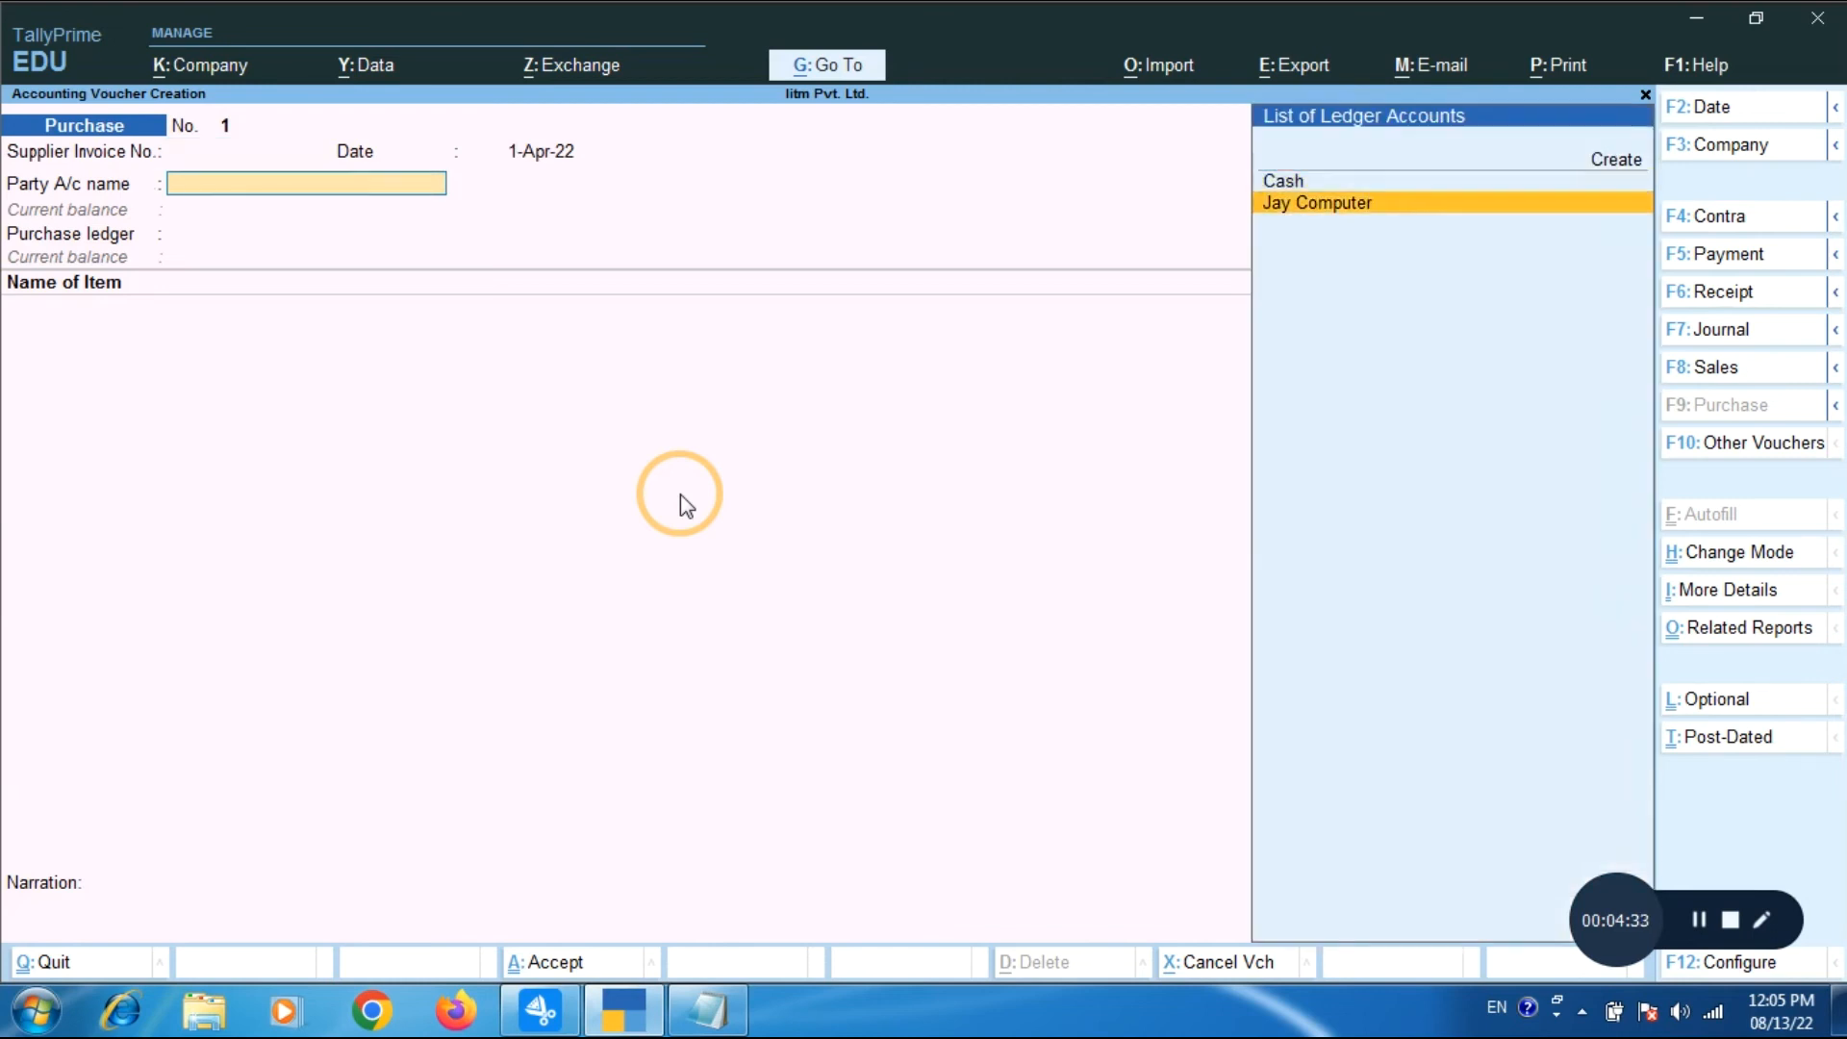
key(Return)
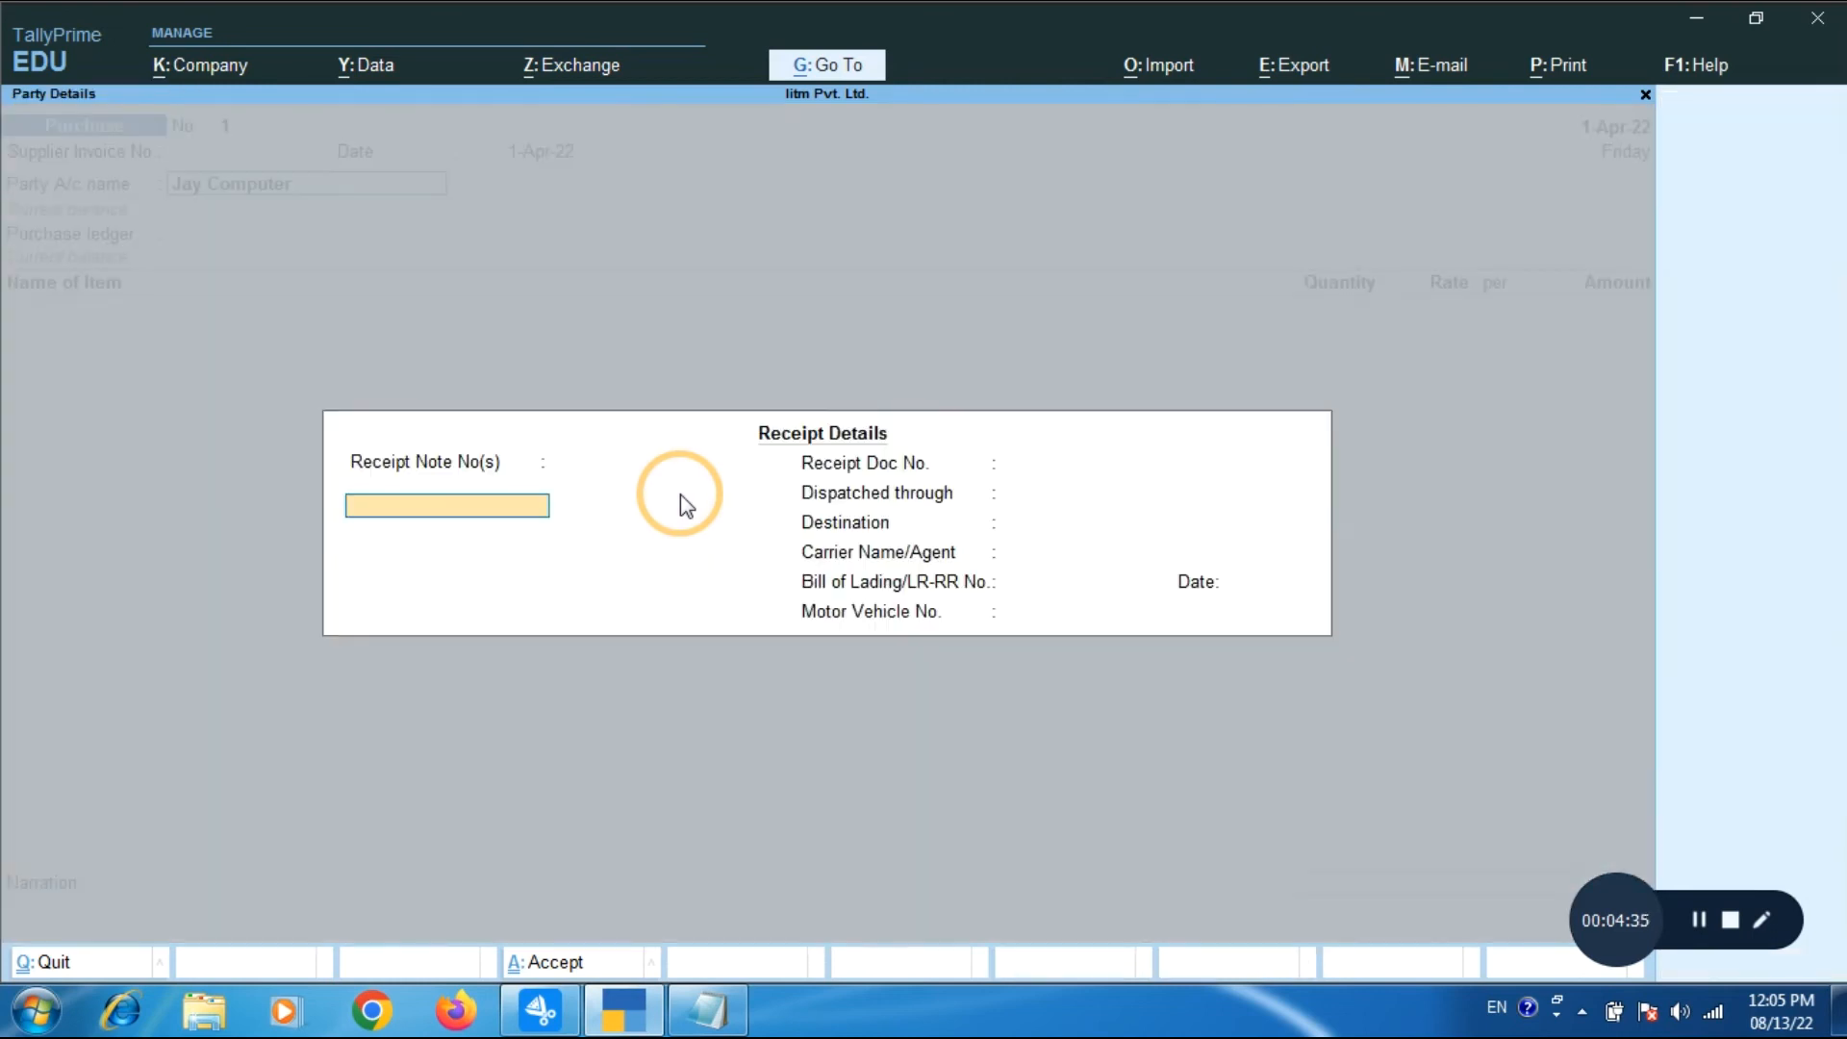
key(ctrl+a)
key(ctrl+a)
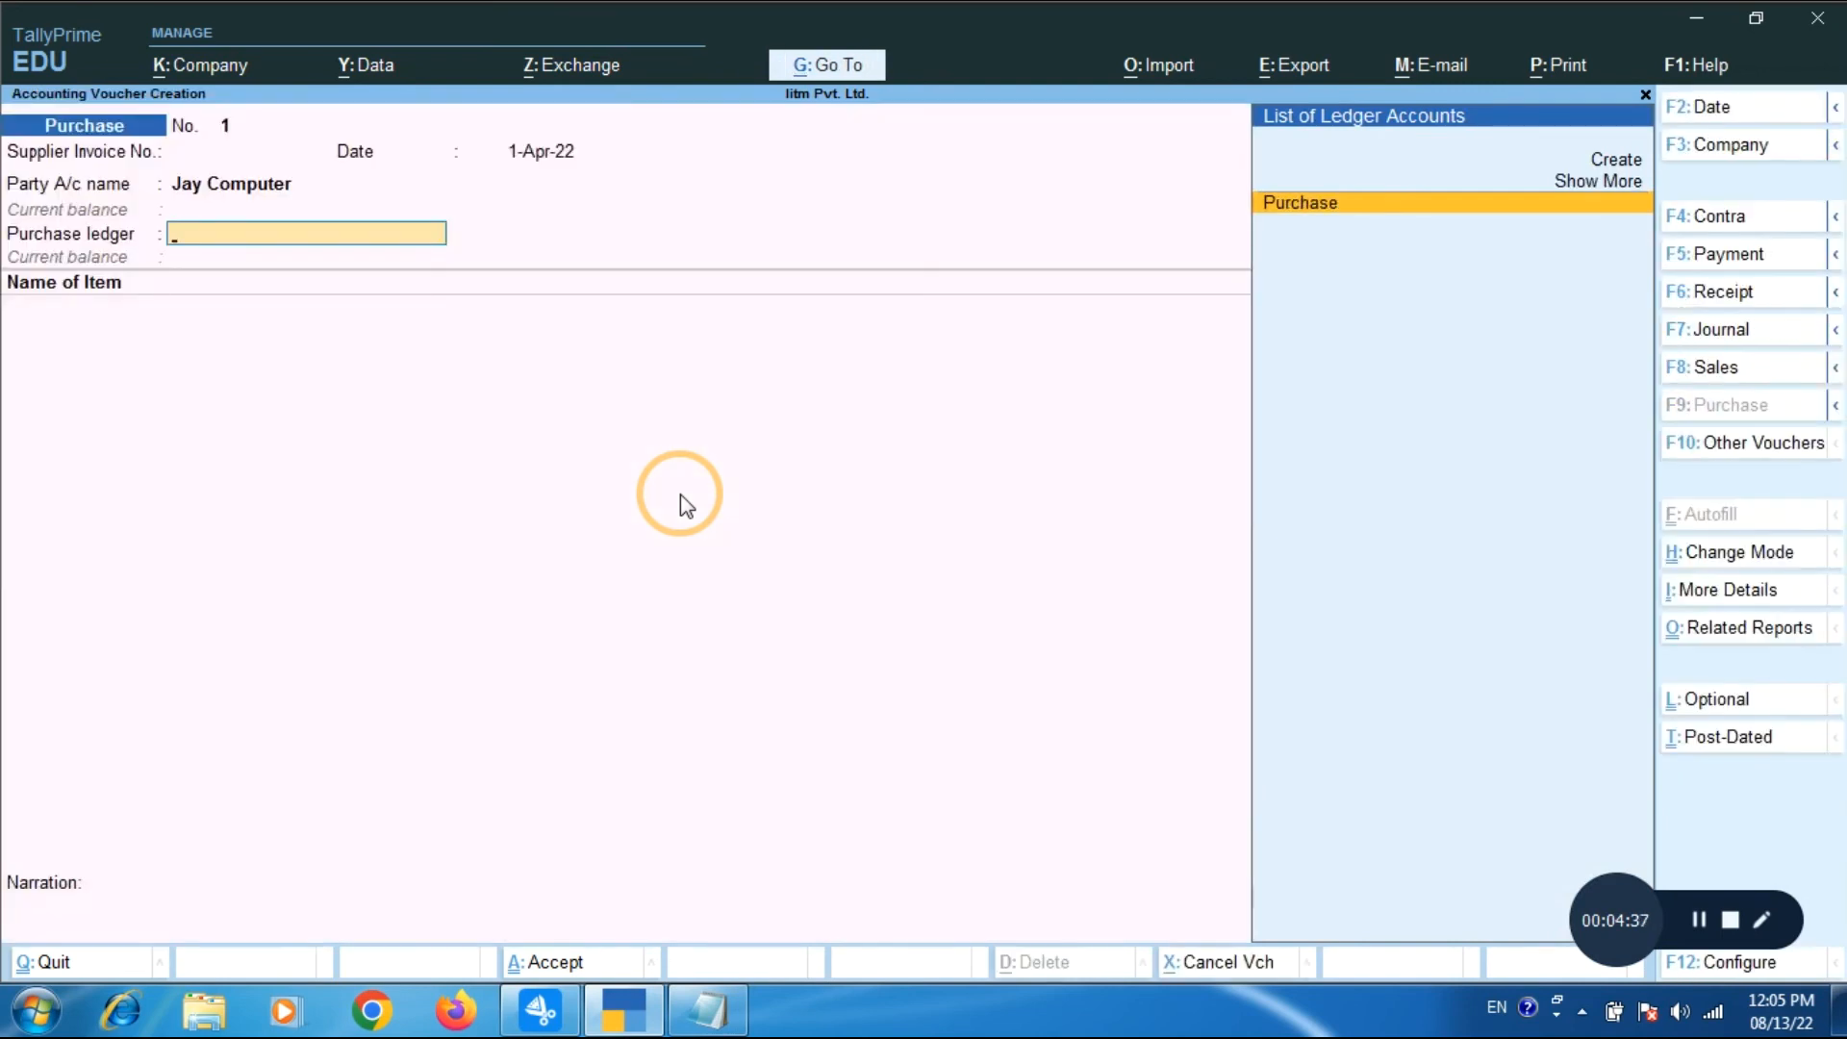
key(Return)
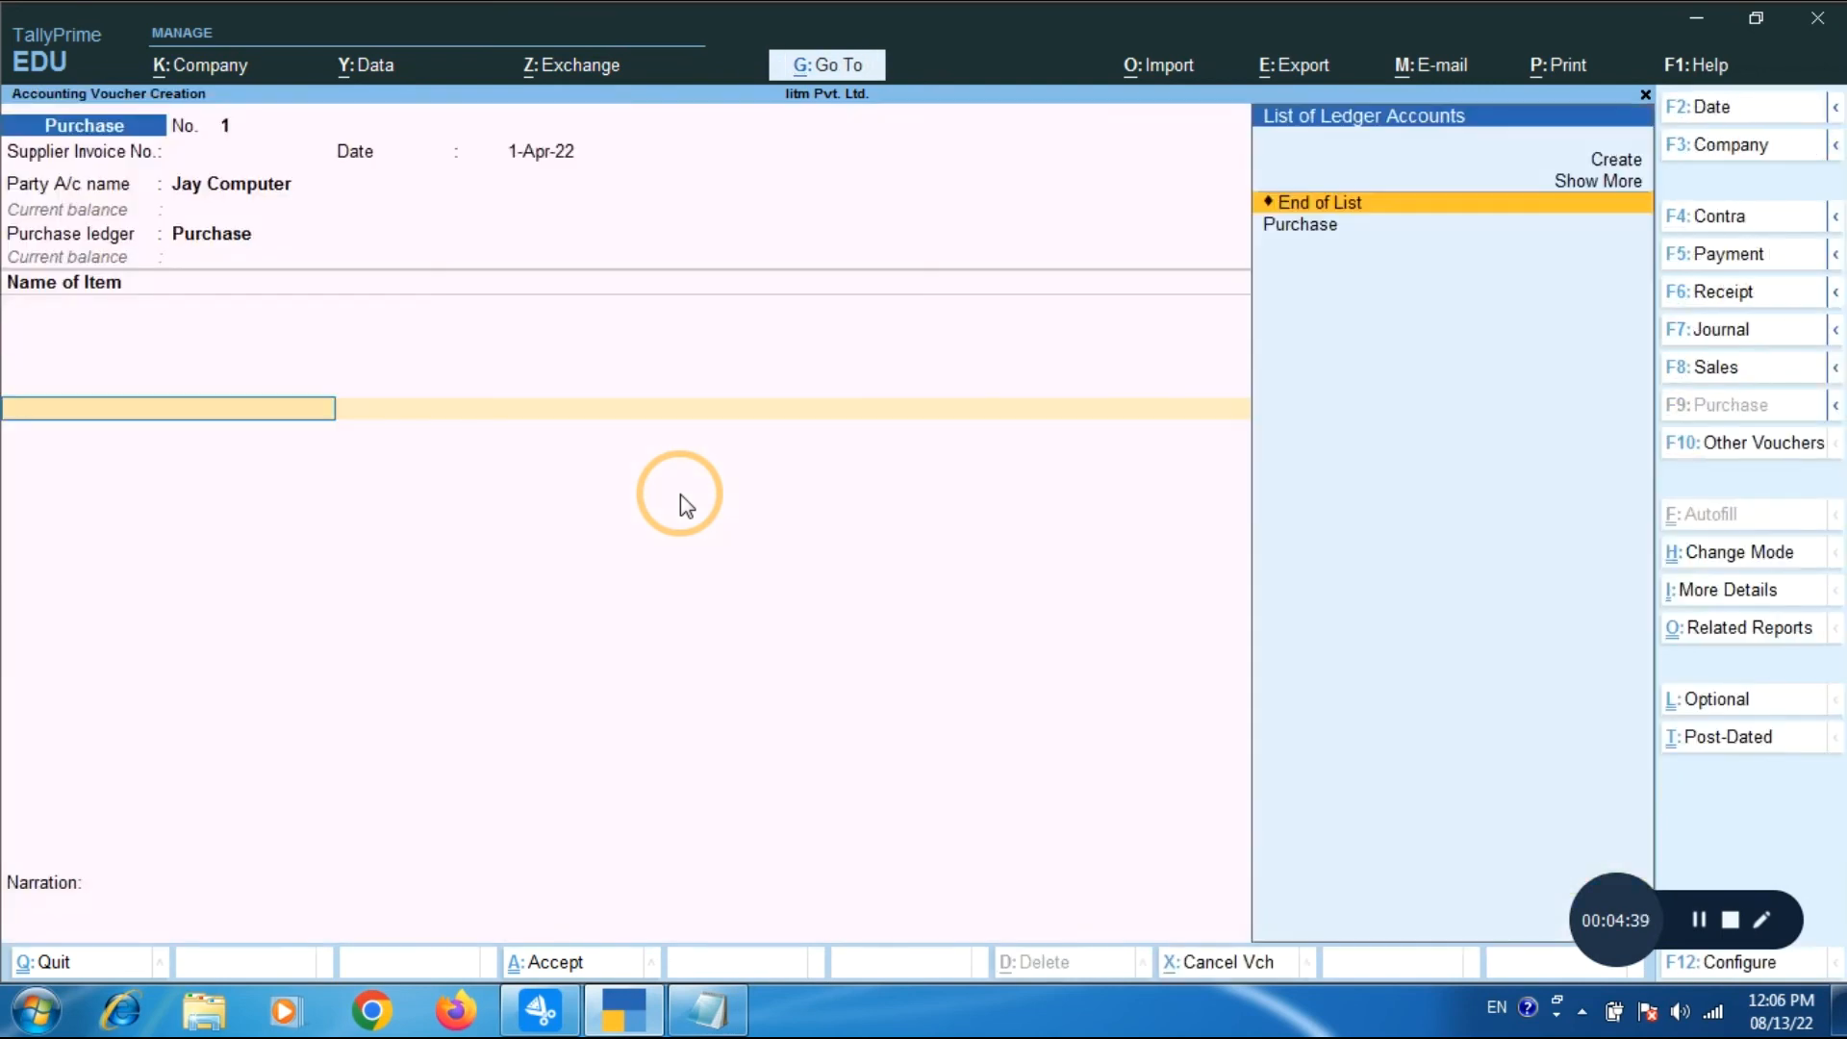
Add 20 pcs of Prodot Optical Mouse at 200.00 each to the purchase voucher, allocated to its outstanding purchase order.
key(Return)
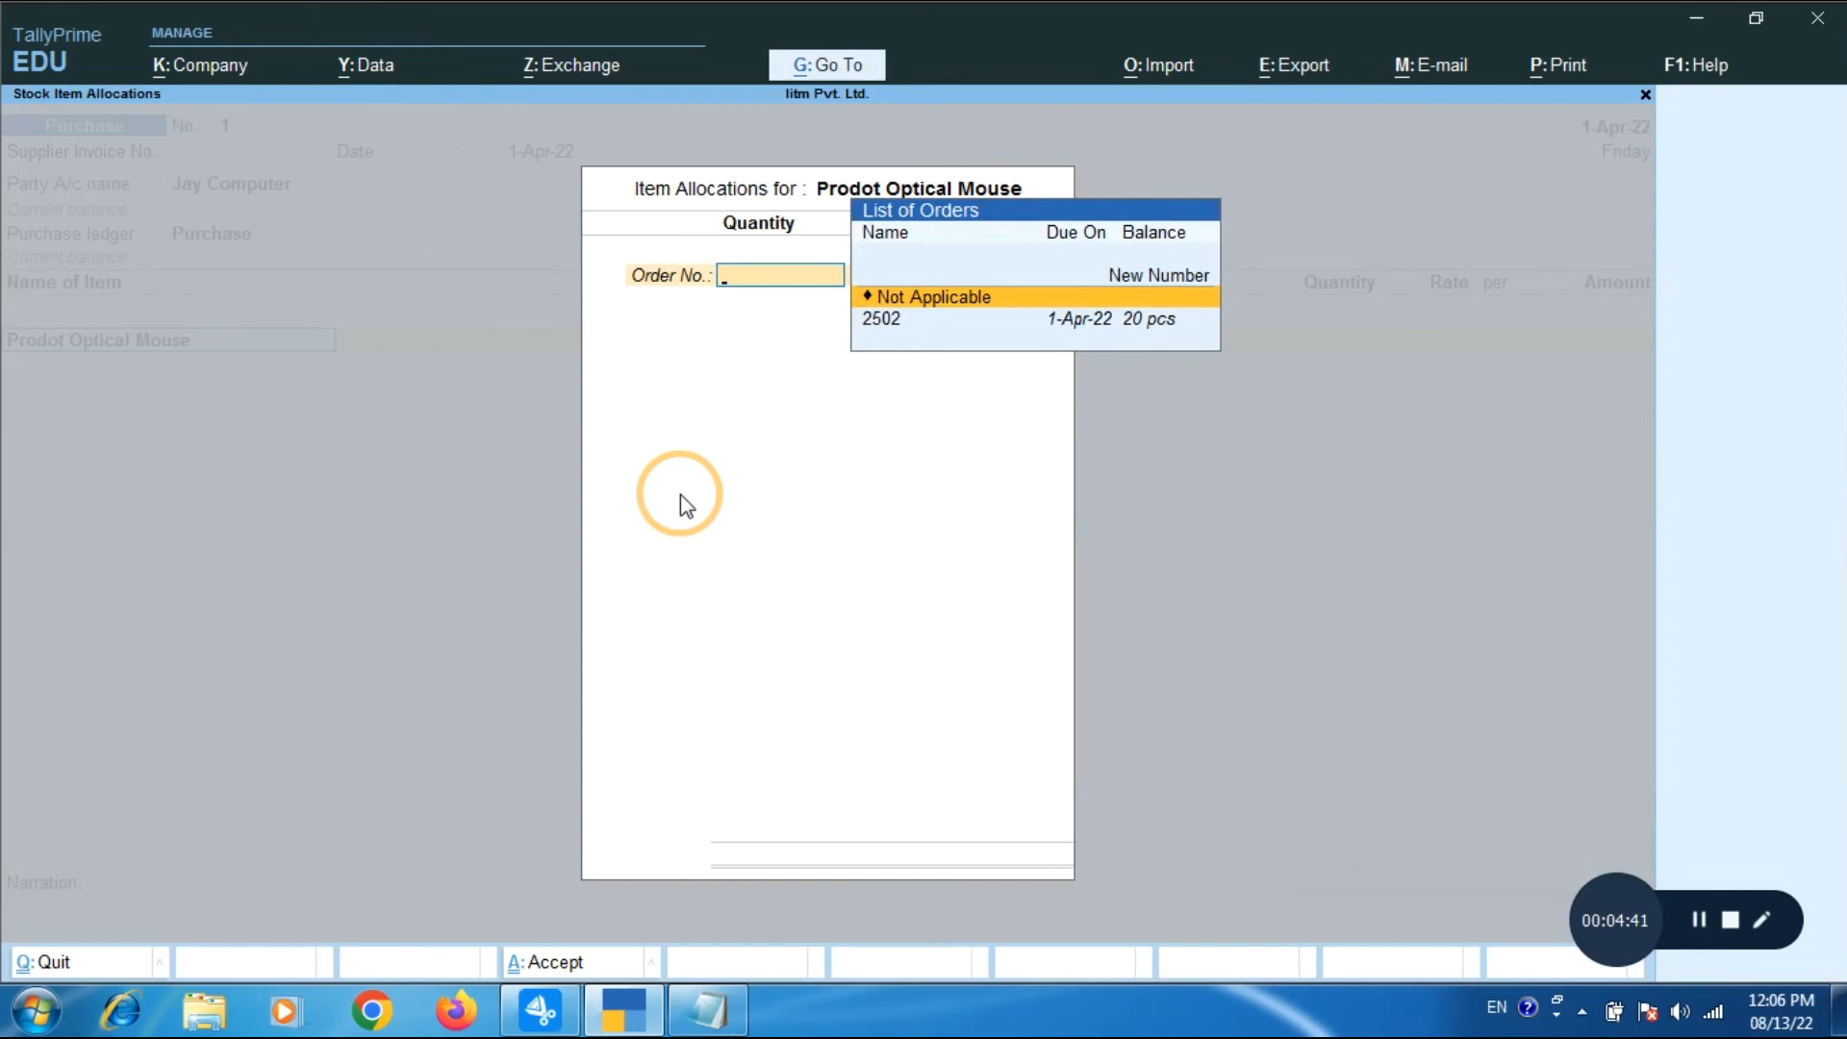
key(Down)
key(Return)
key(Return)
key(Return)
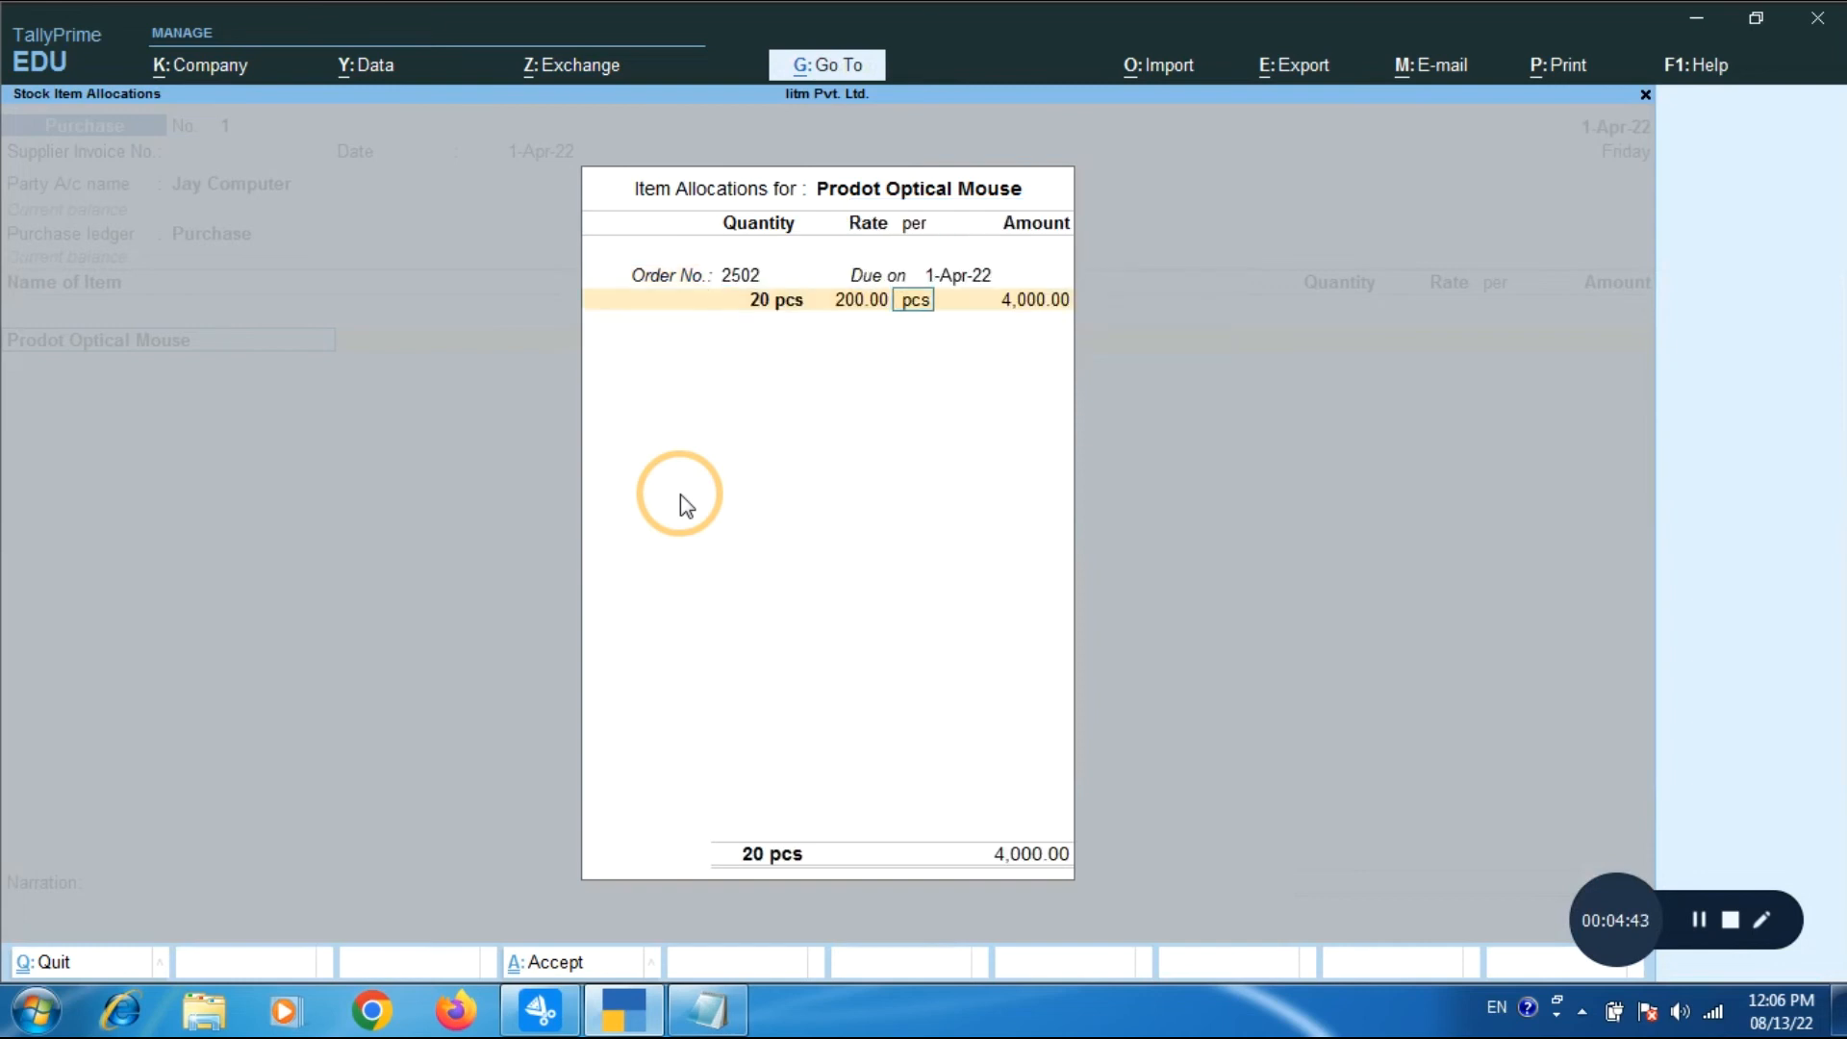
key(Return)
key(Return)
key(Return)
key(Return)
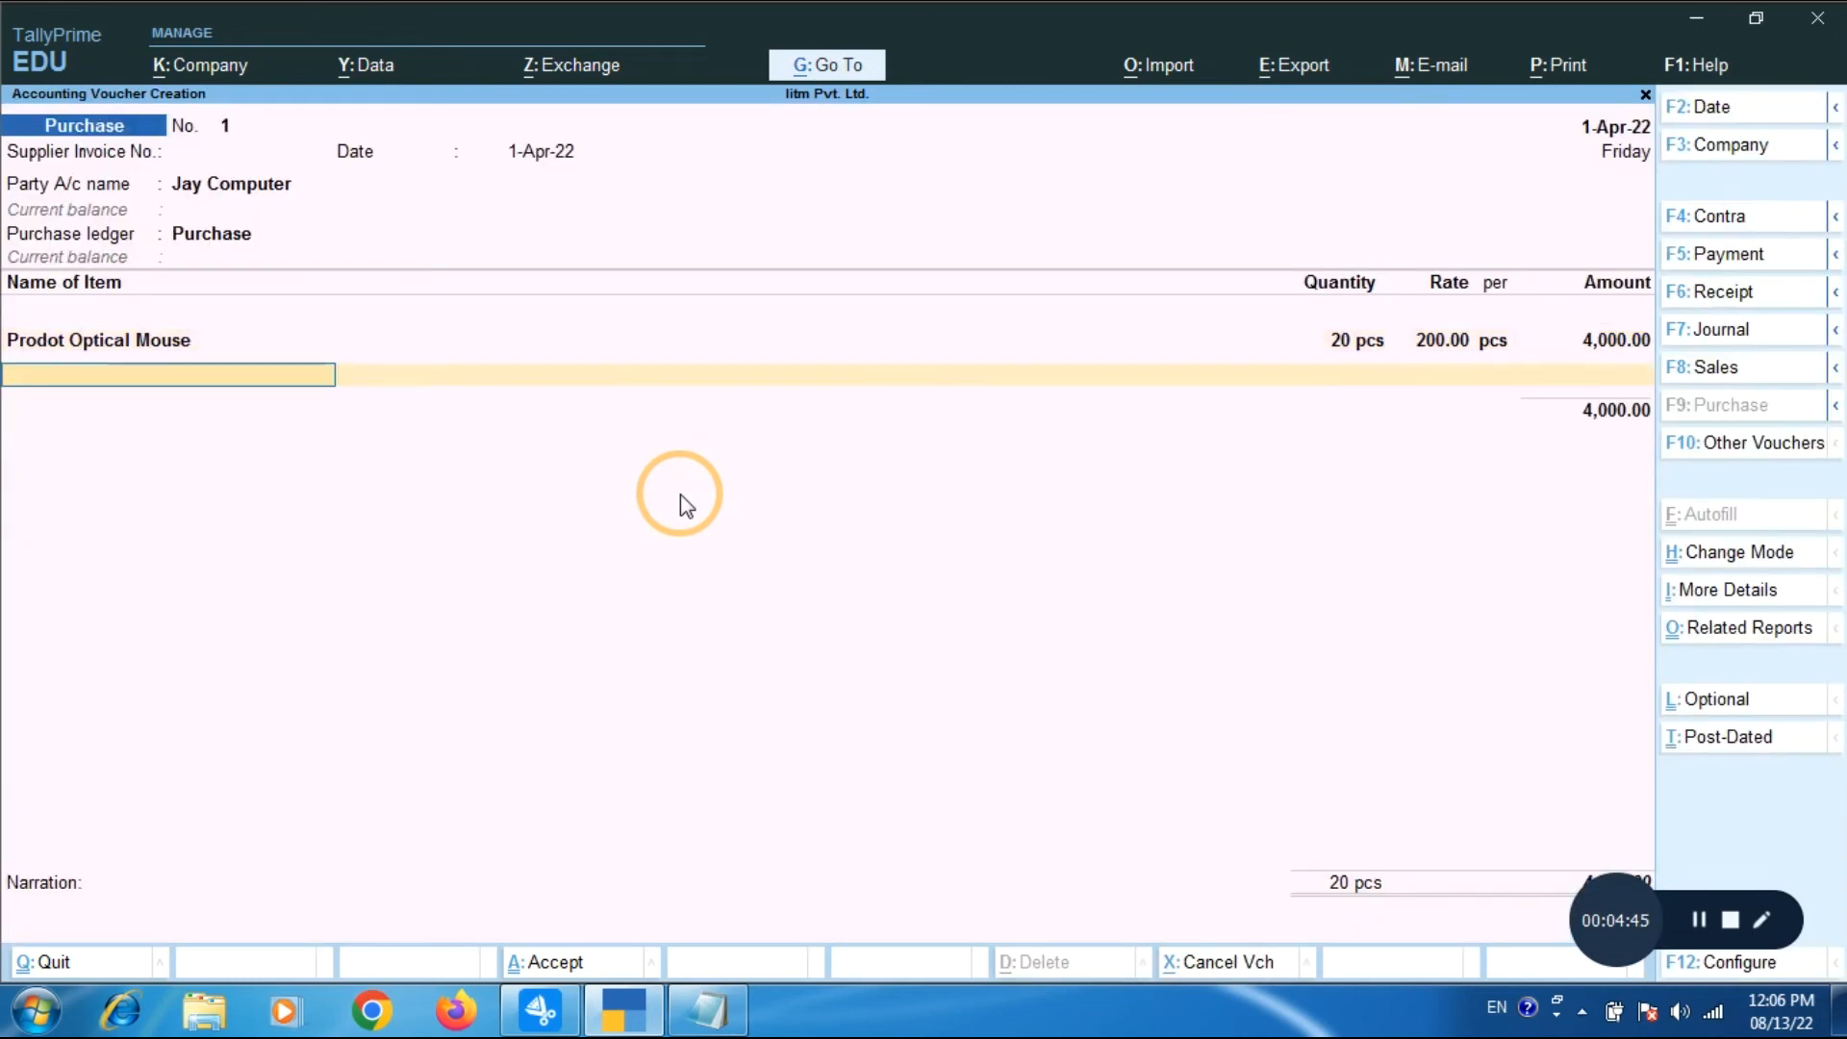
Add 20 pcs of Prodot Standard Keyboard at 350.00 each to the purchase voucher, allocated to its outstanding purchase order.
key(Down)
key(Down)
key(Return)
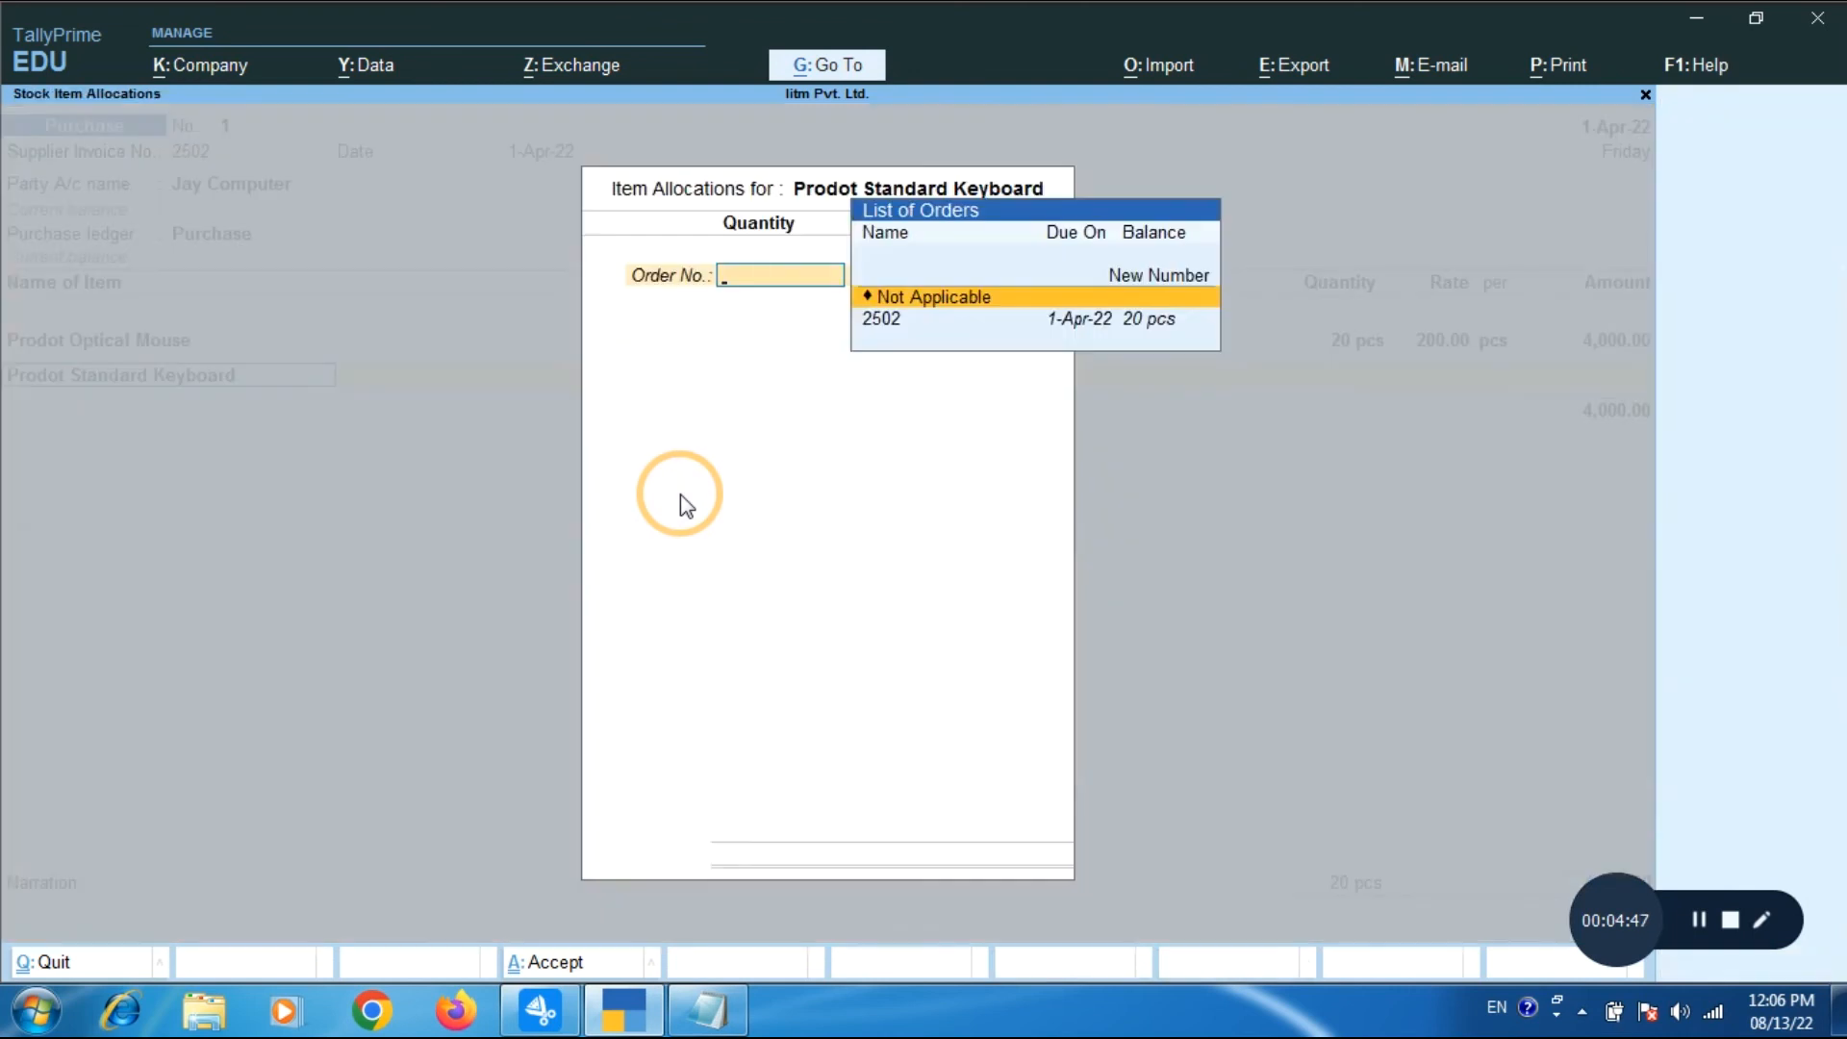
key(Down)
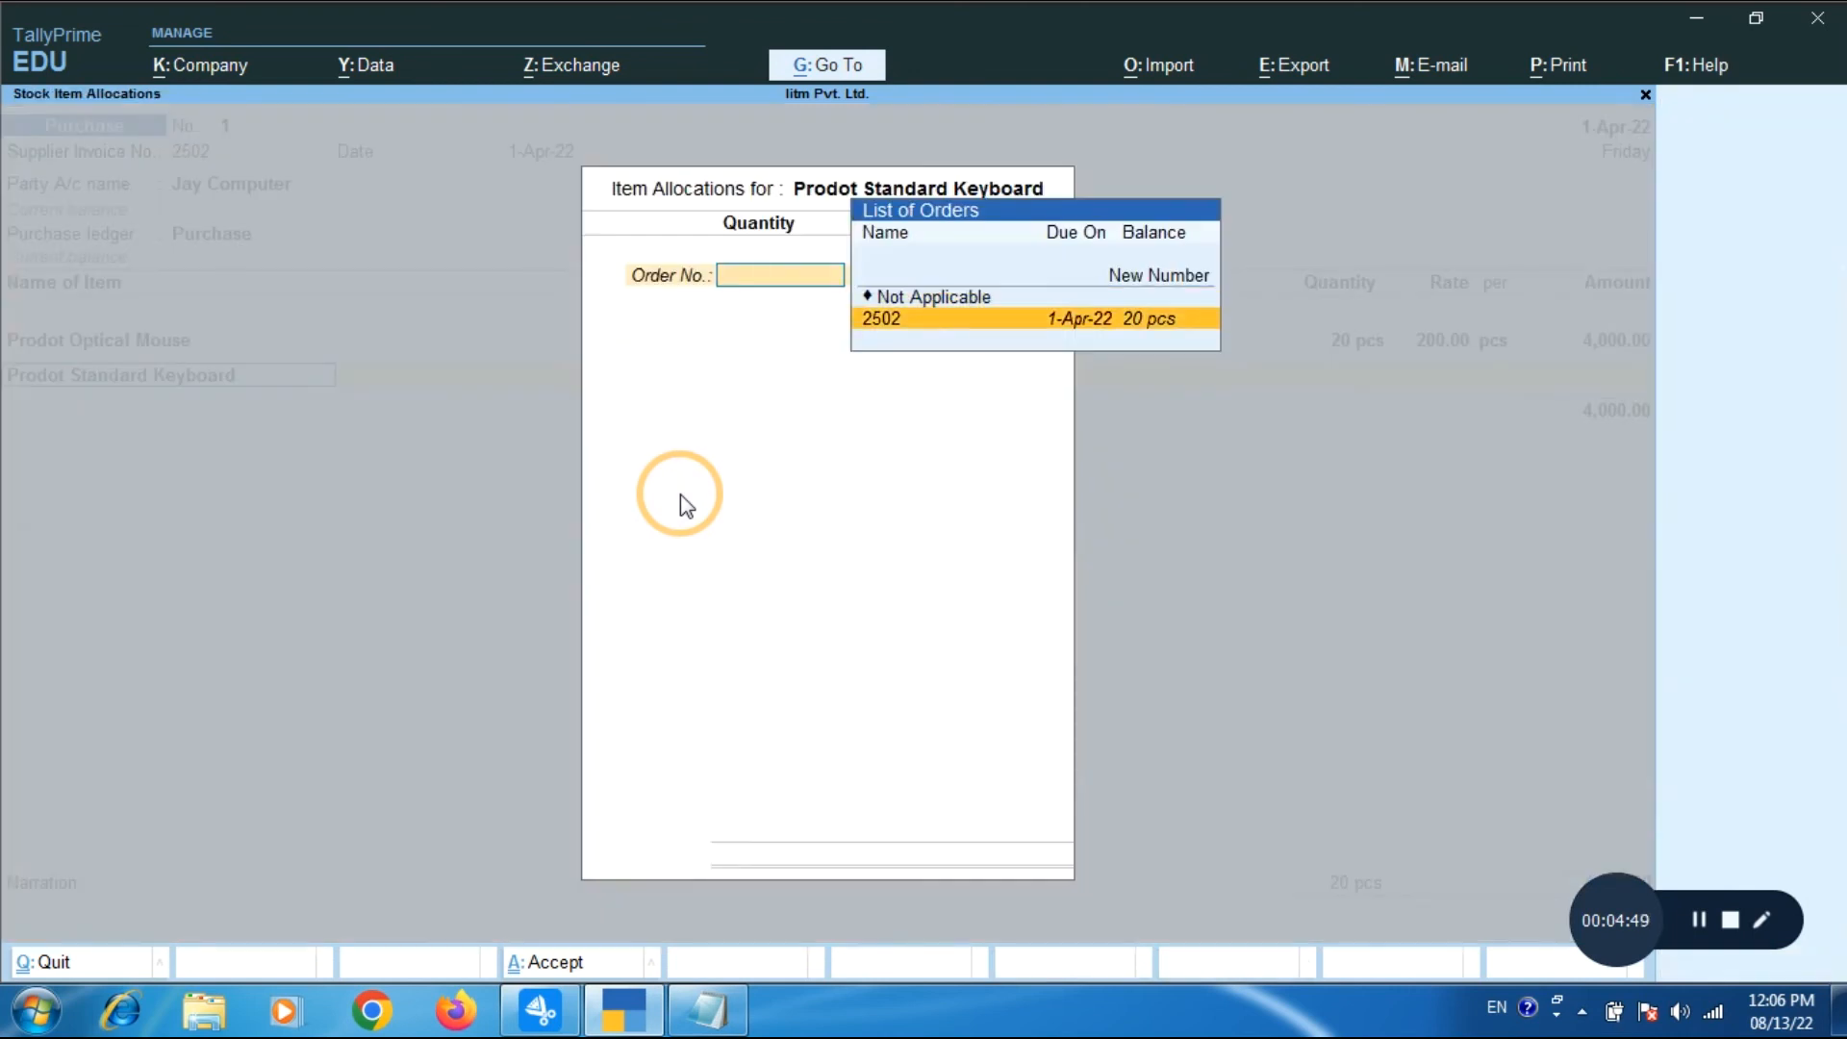
key(Return)
key(Return)
key(Return)
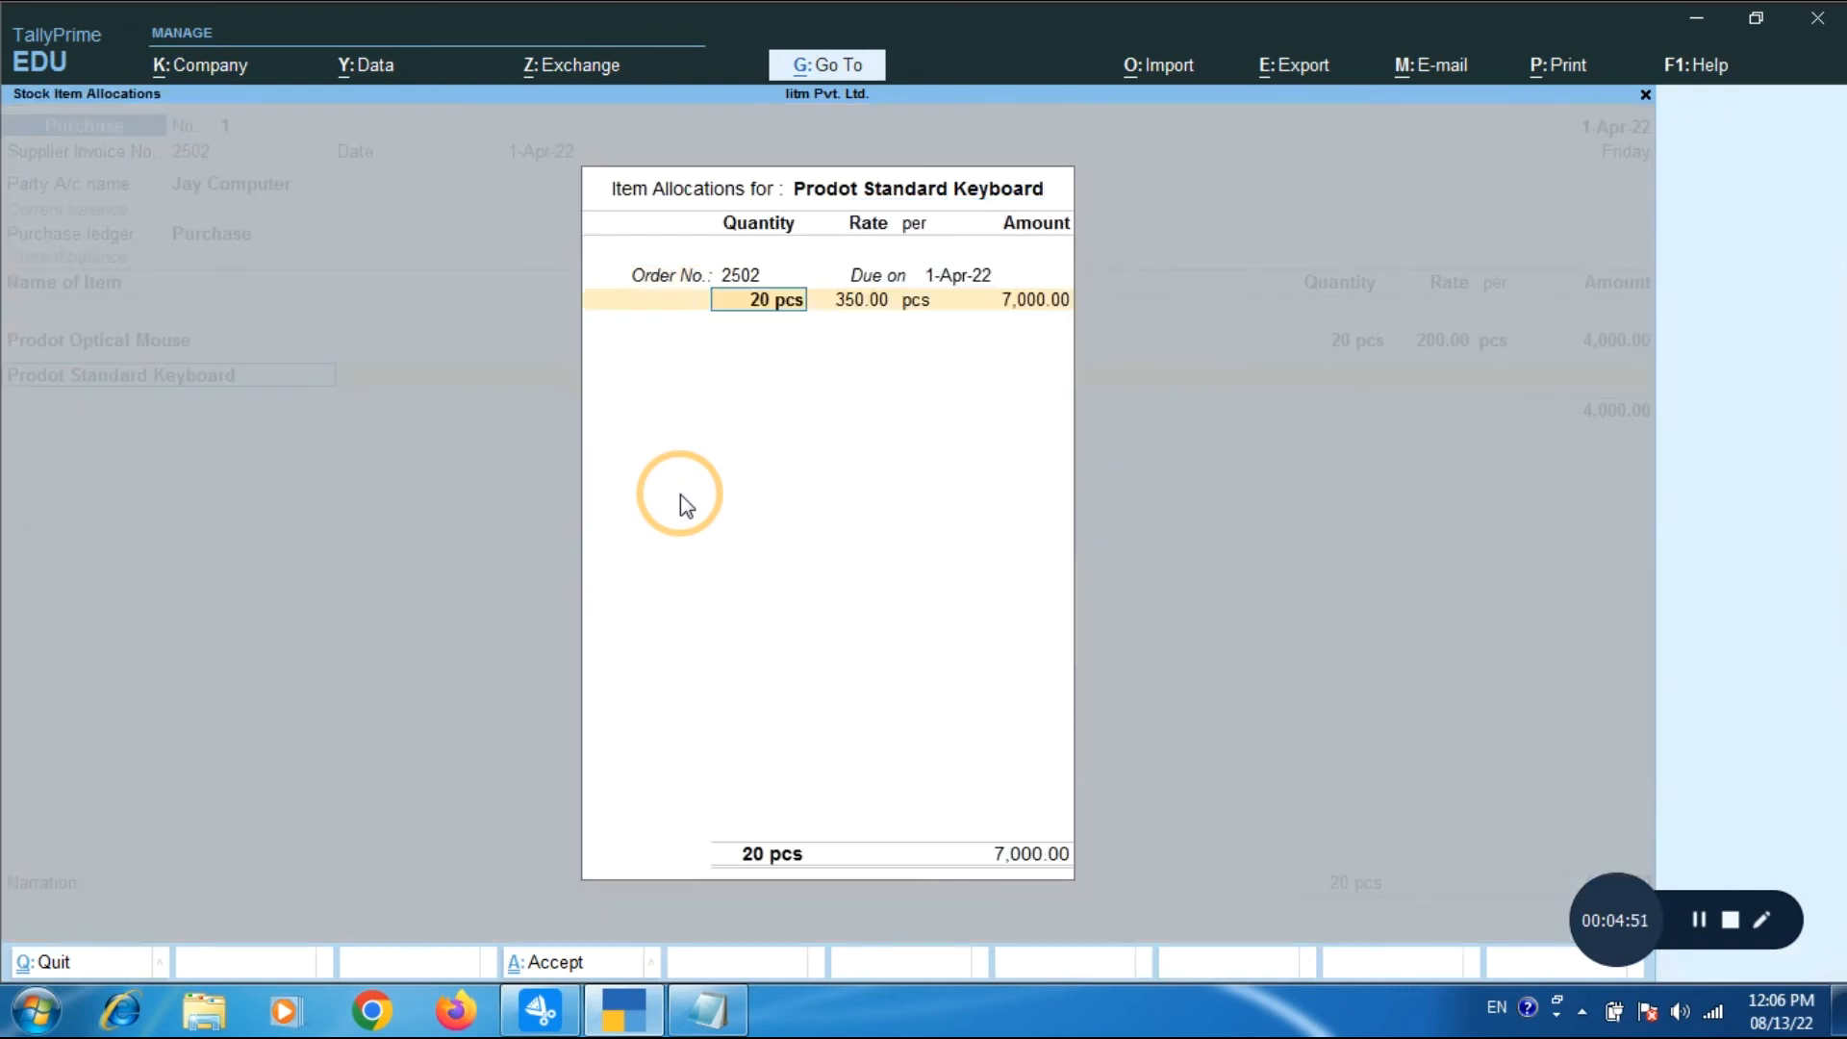
key(Return)
key(Return)
key(Return)
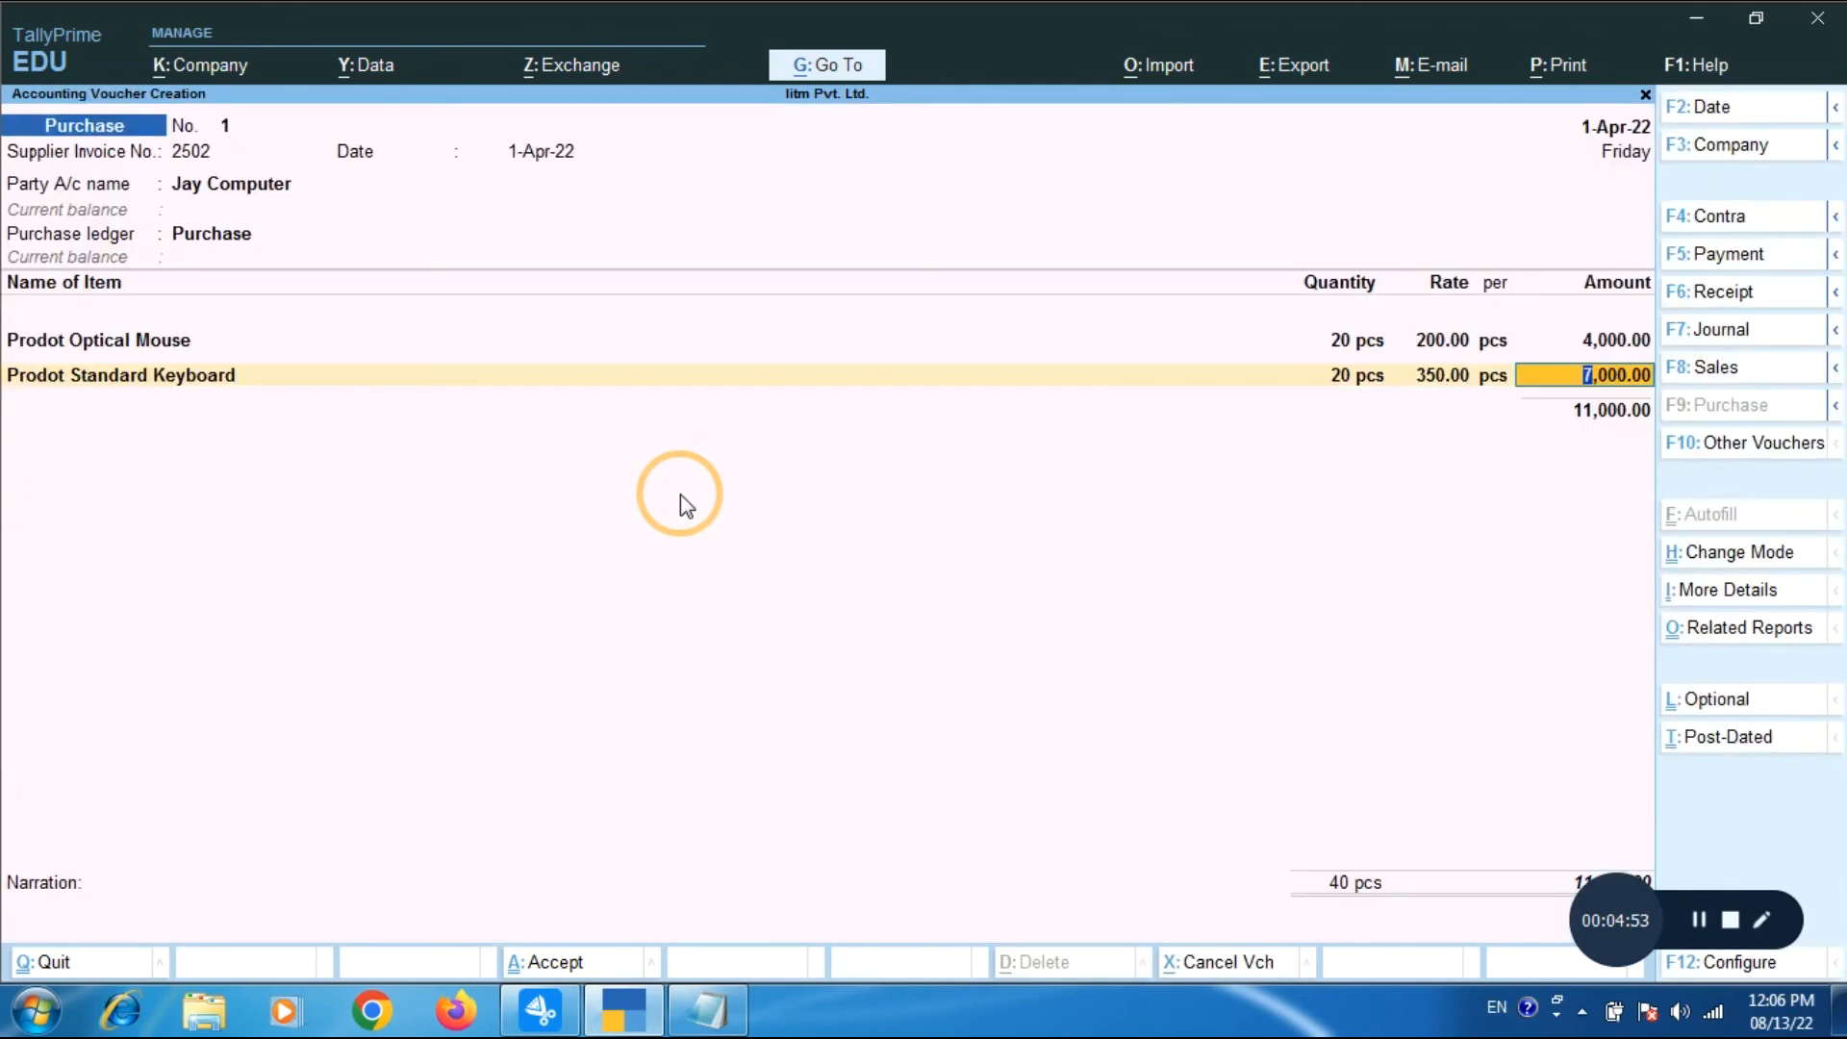
Finish the item list and save the purchase voucher with the narration left blank.
key(Return)
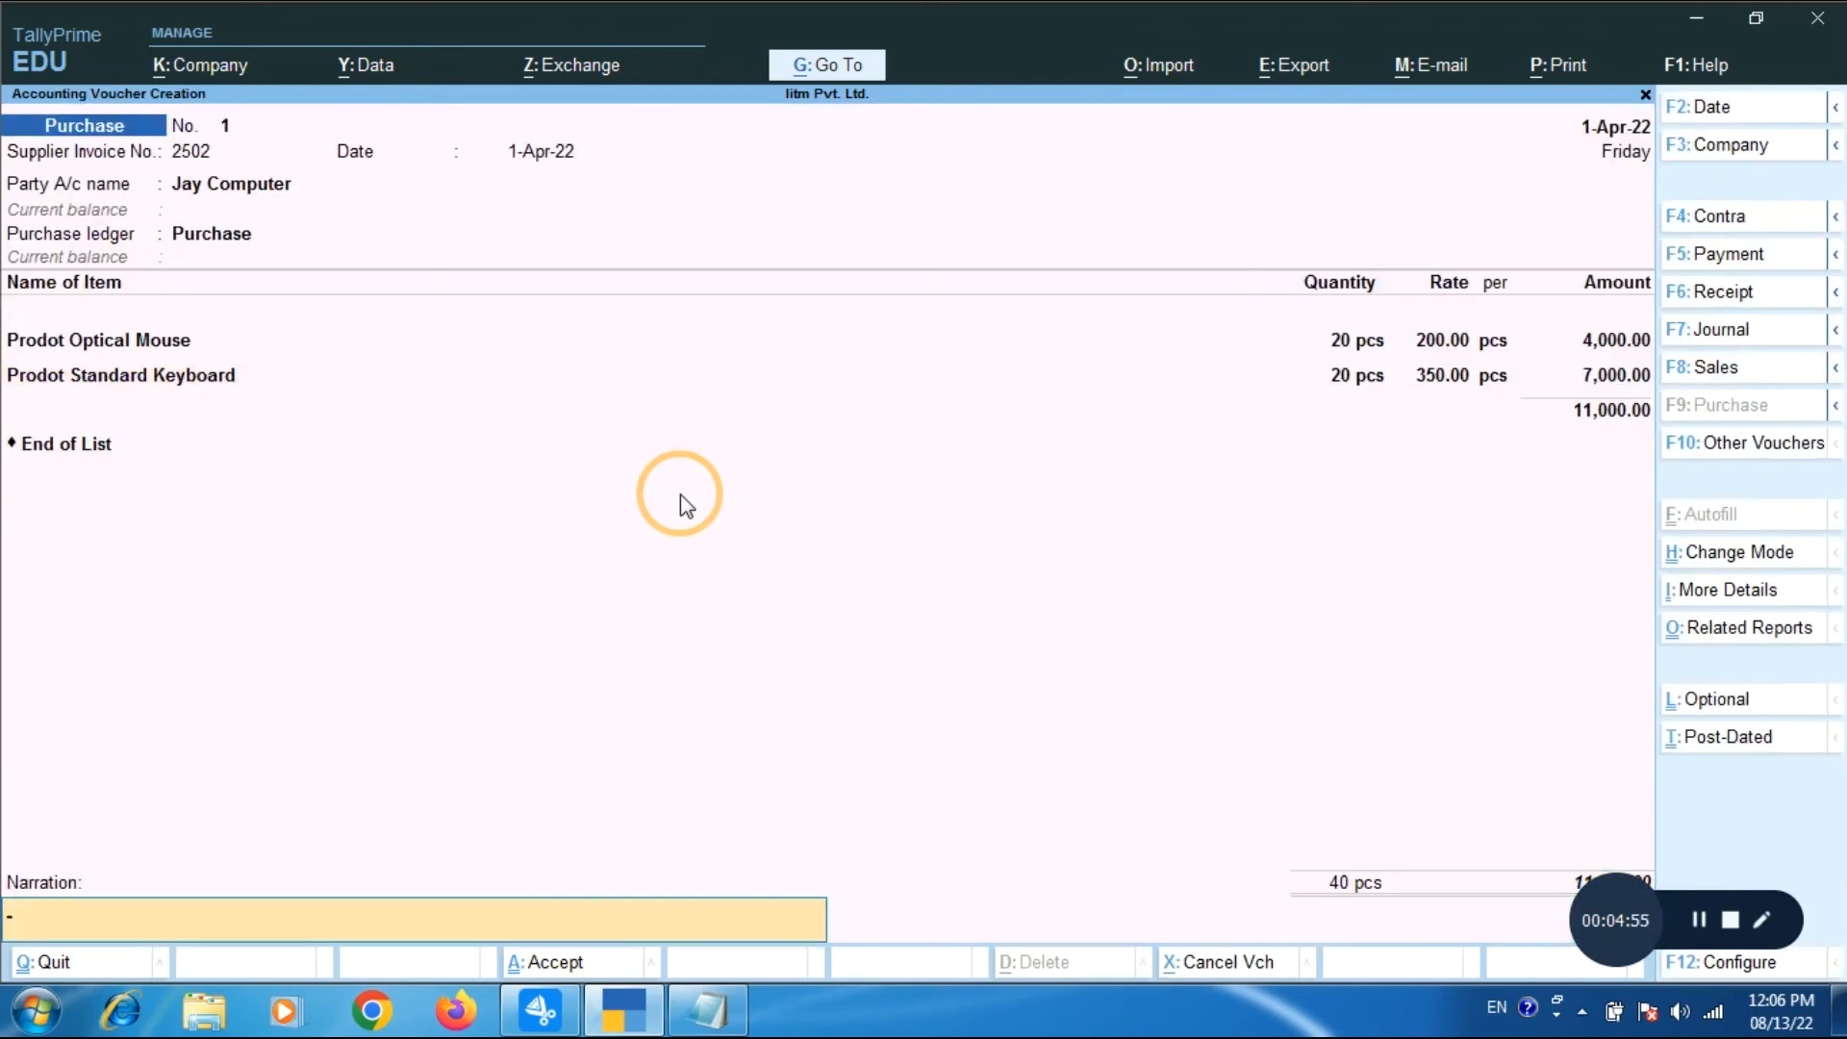
key(Return)
key(Return)
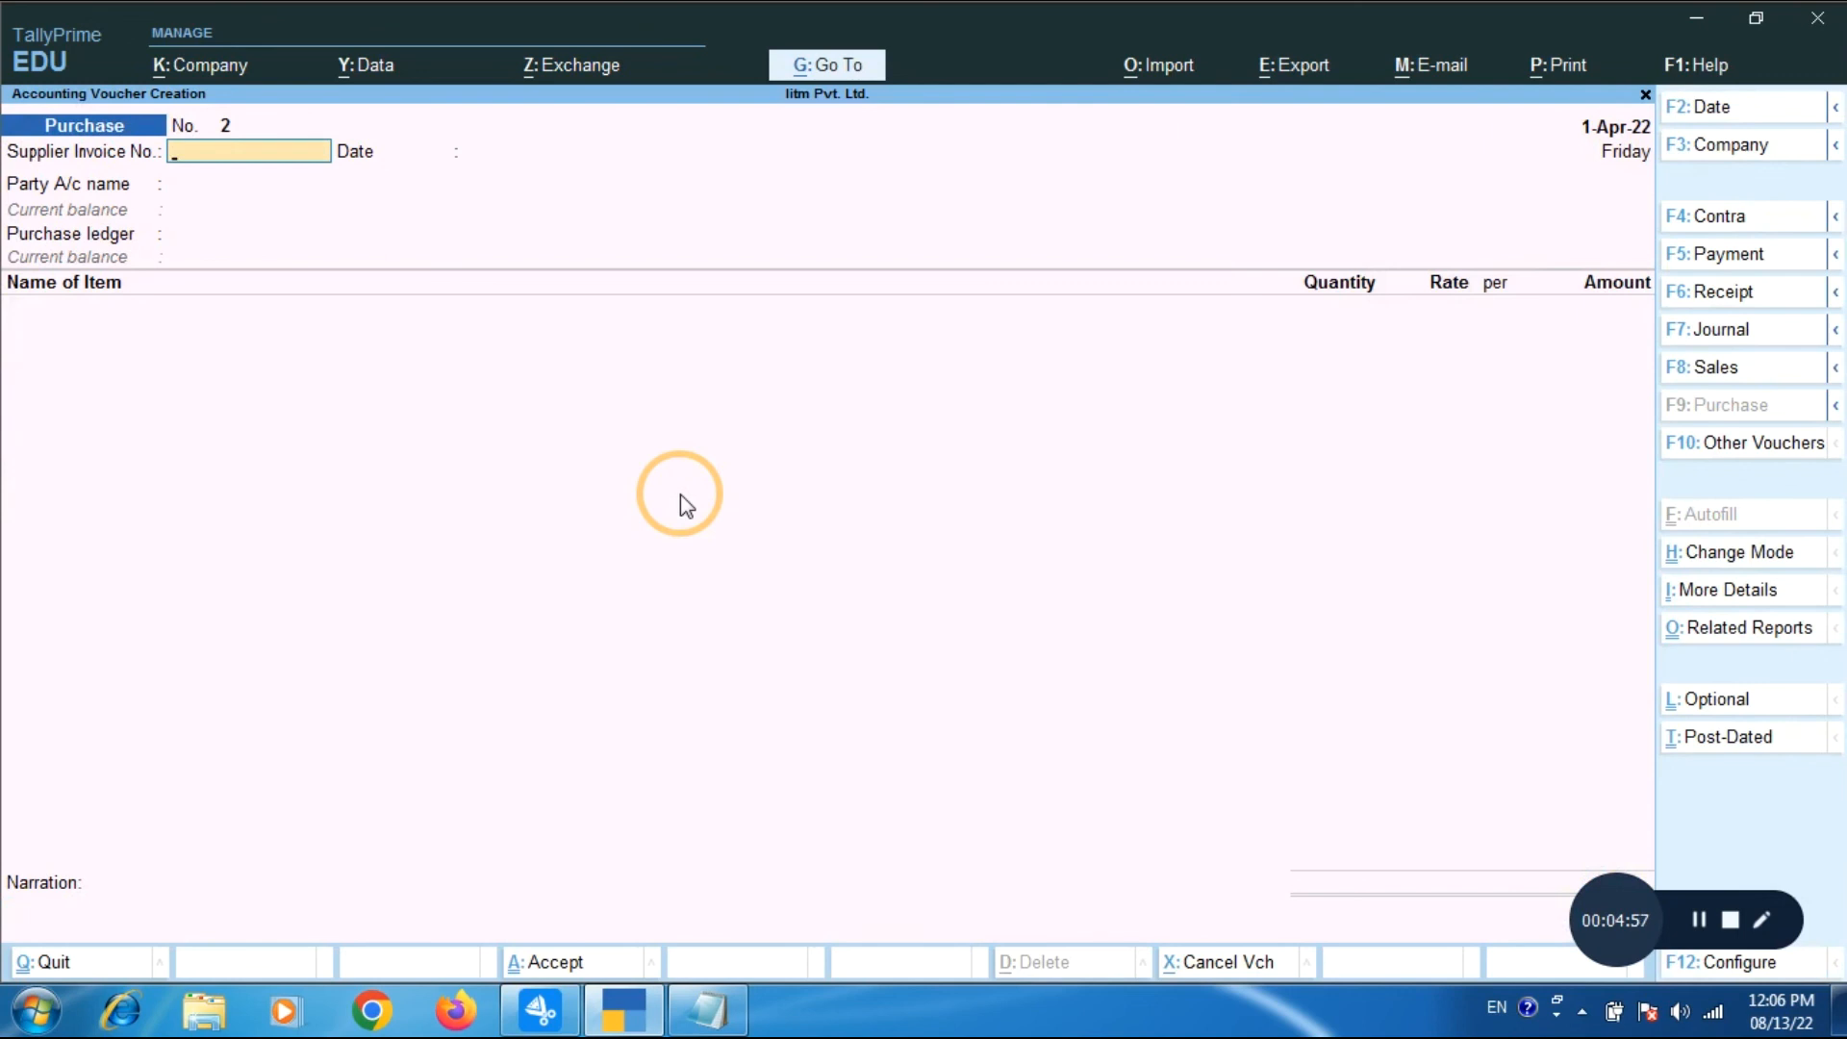
Leave voucher entry and open Display More Reports from the Gateway of Tally.
key(Escape)
key(Down)
key(Down)
key(Down)
key(Down)
key(Down)
key(Down)
key(Down)
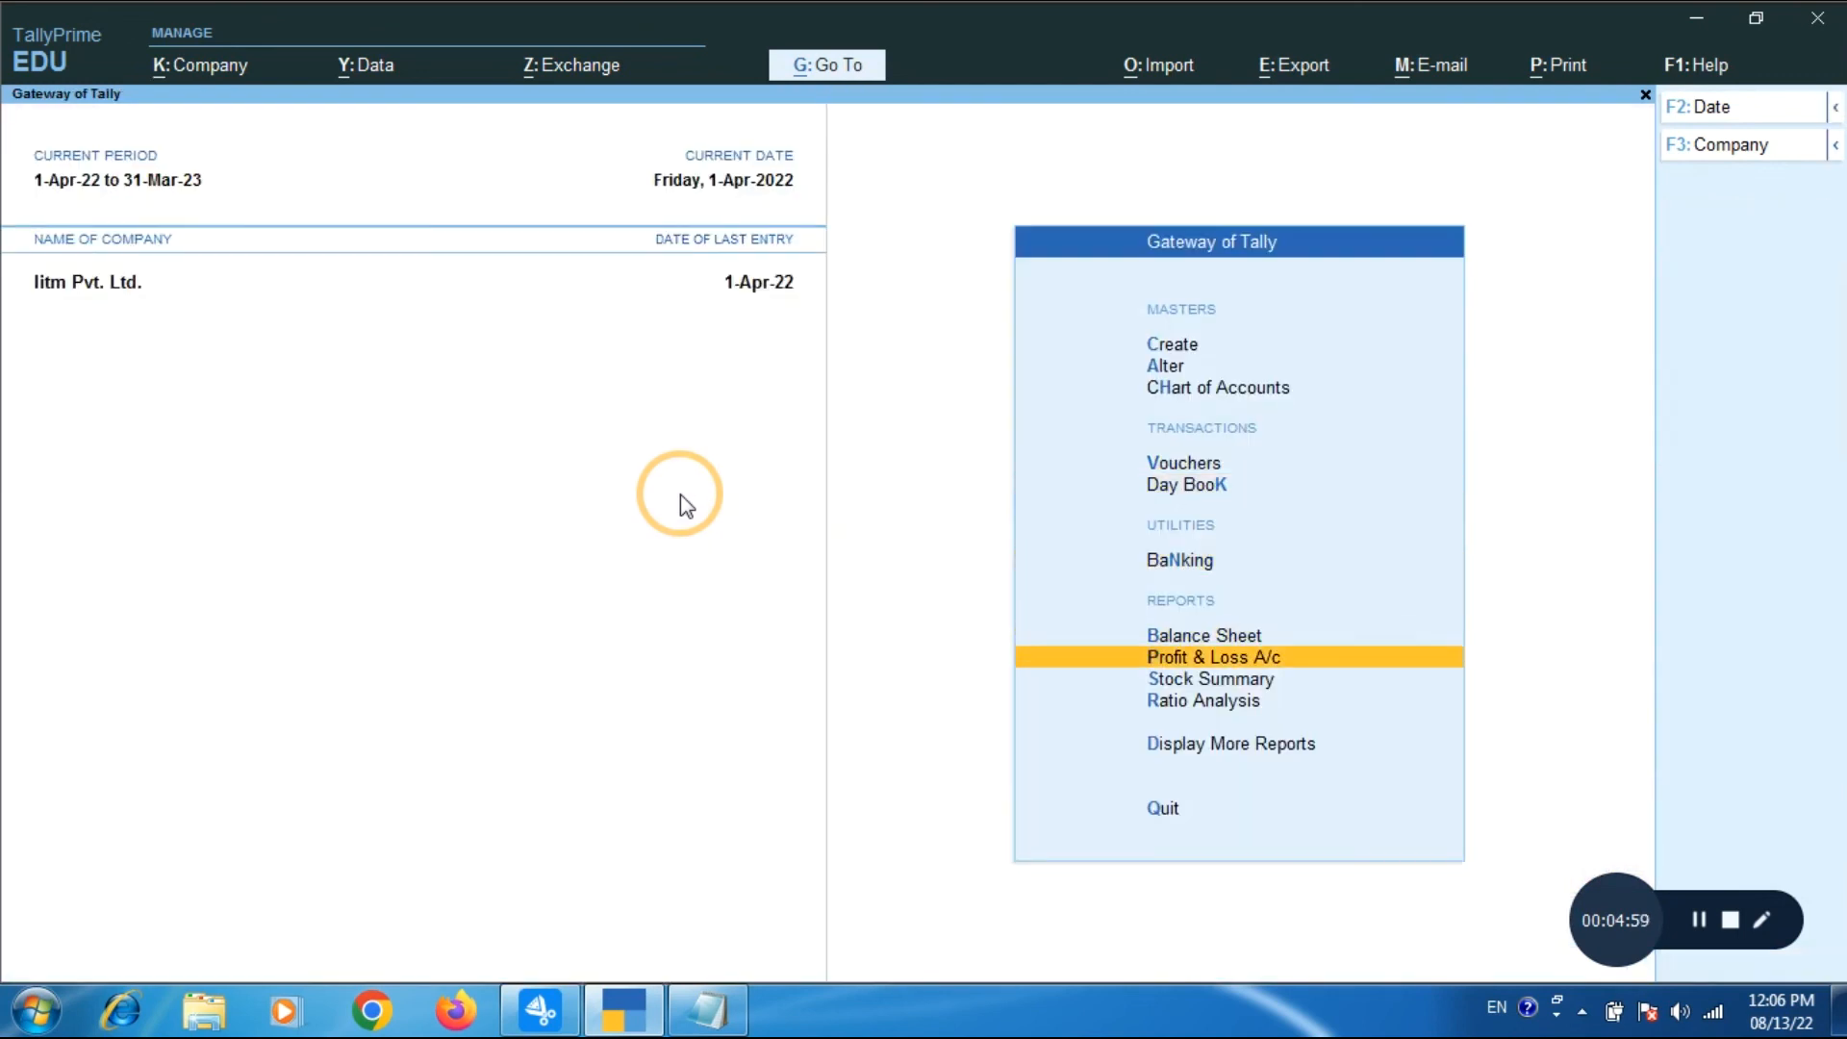
key(Return)
Open Purchase Order Outstandings under the Statements of Inventory.
key(Down)
key(Down)
key(Down)
key(Down)
key(Down)
key(Down)
key(Down)
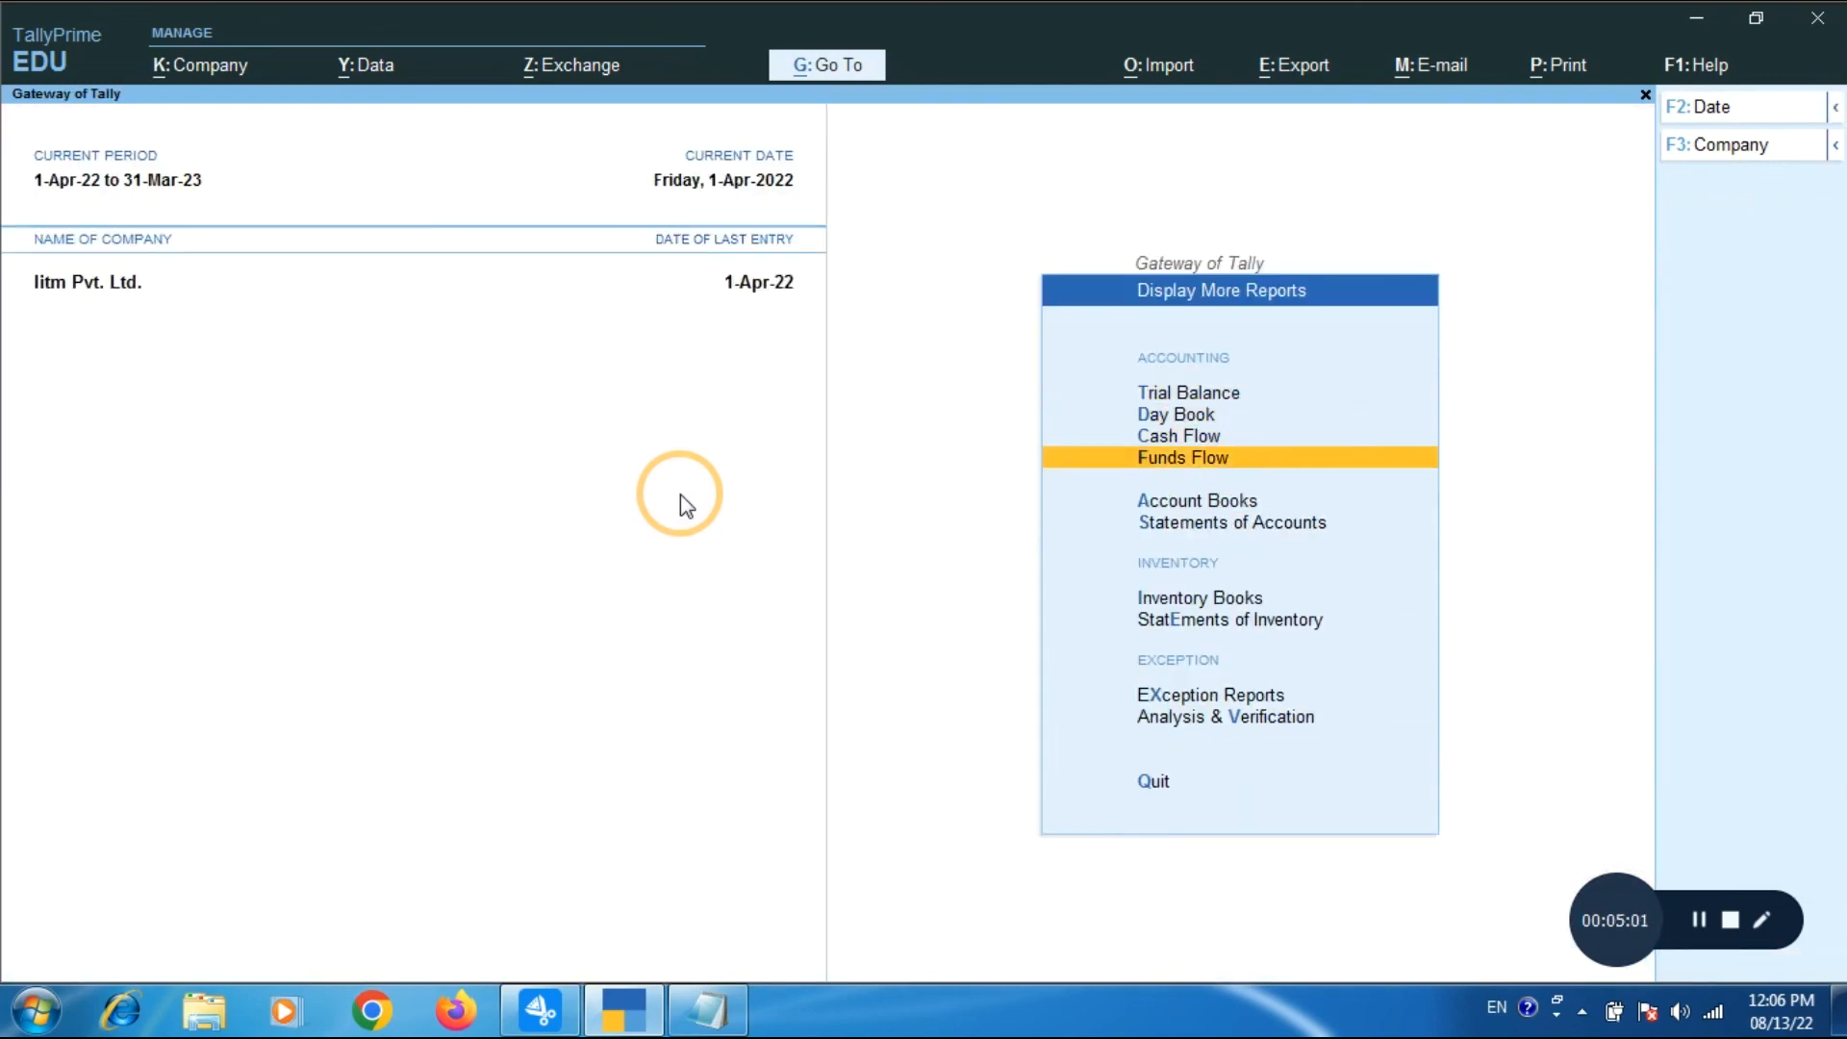
key(Return)
key(Down)
key(Down)
key(Down)
key(Down)
key(Down)
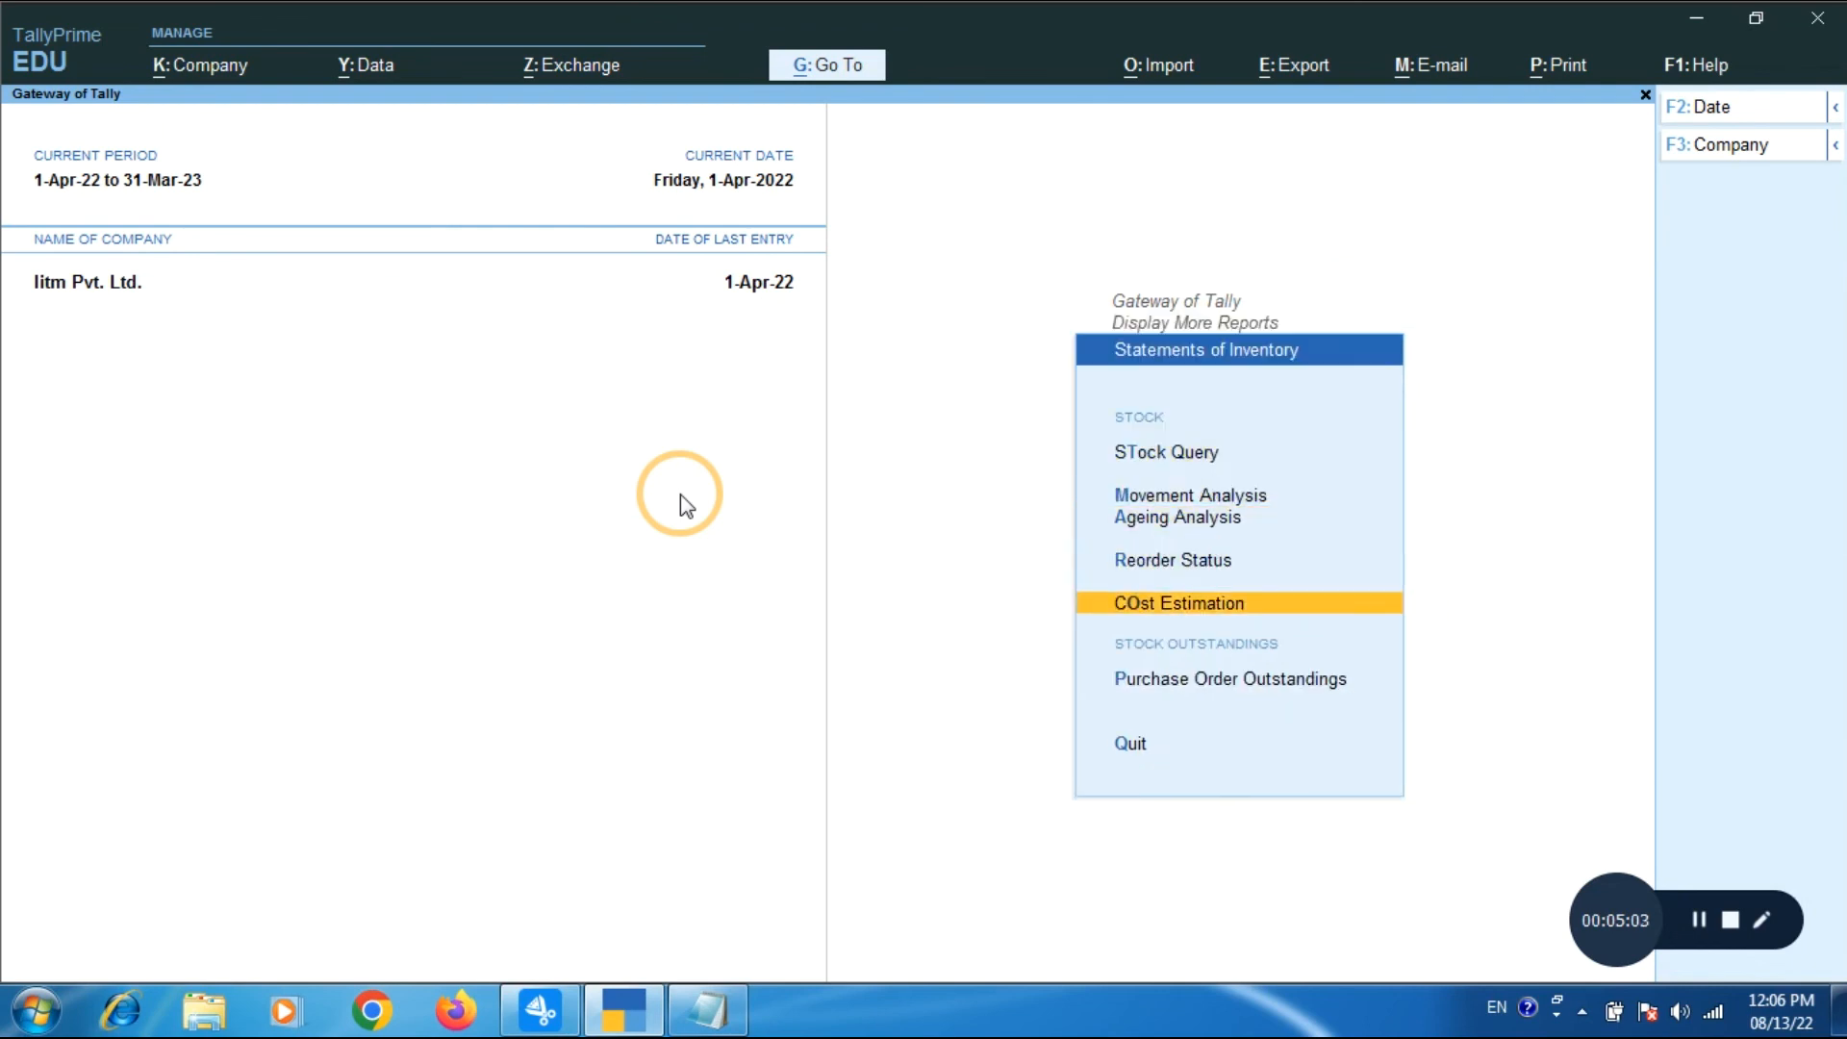
key(Return)
Check the All Orders report for purchase orders still due, and return to the Gateway of Tally.
key(Down)
key(Down)
key(Down)
key(Down)
key(Down)
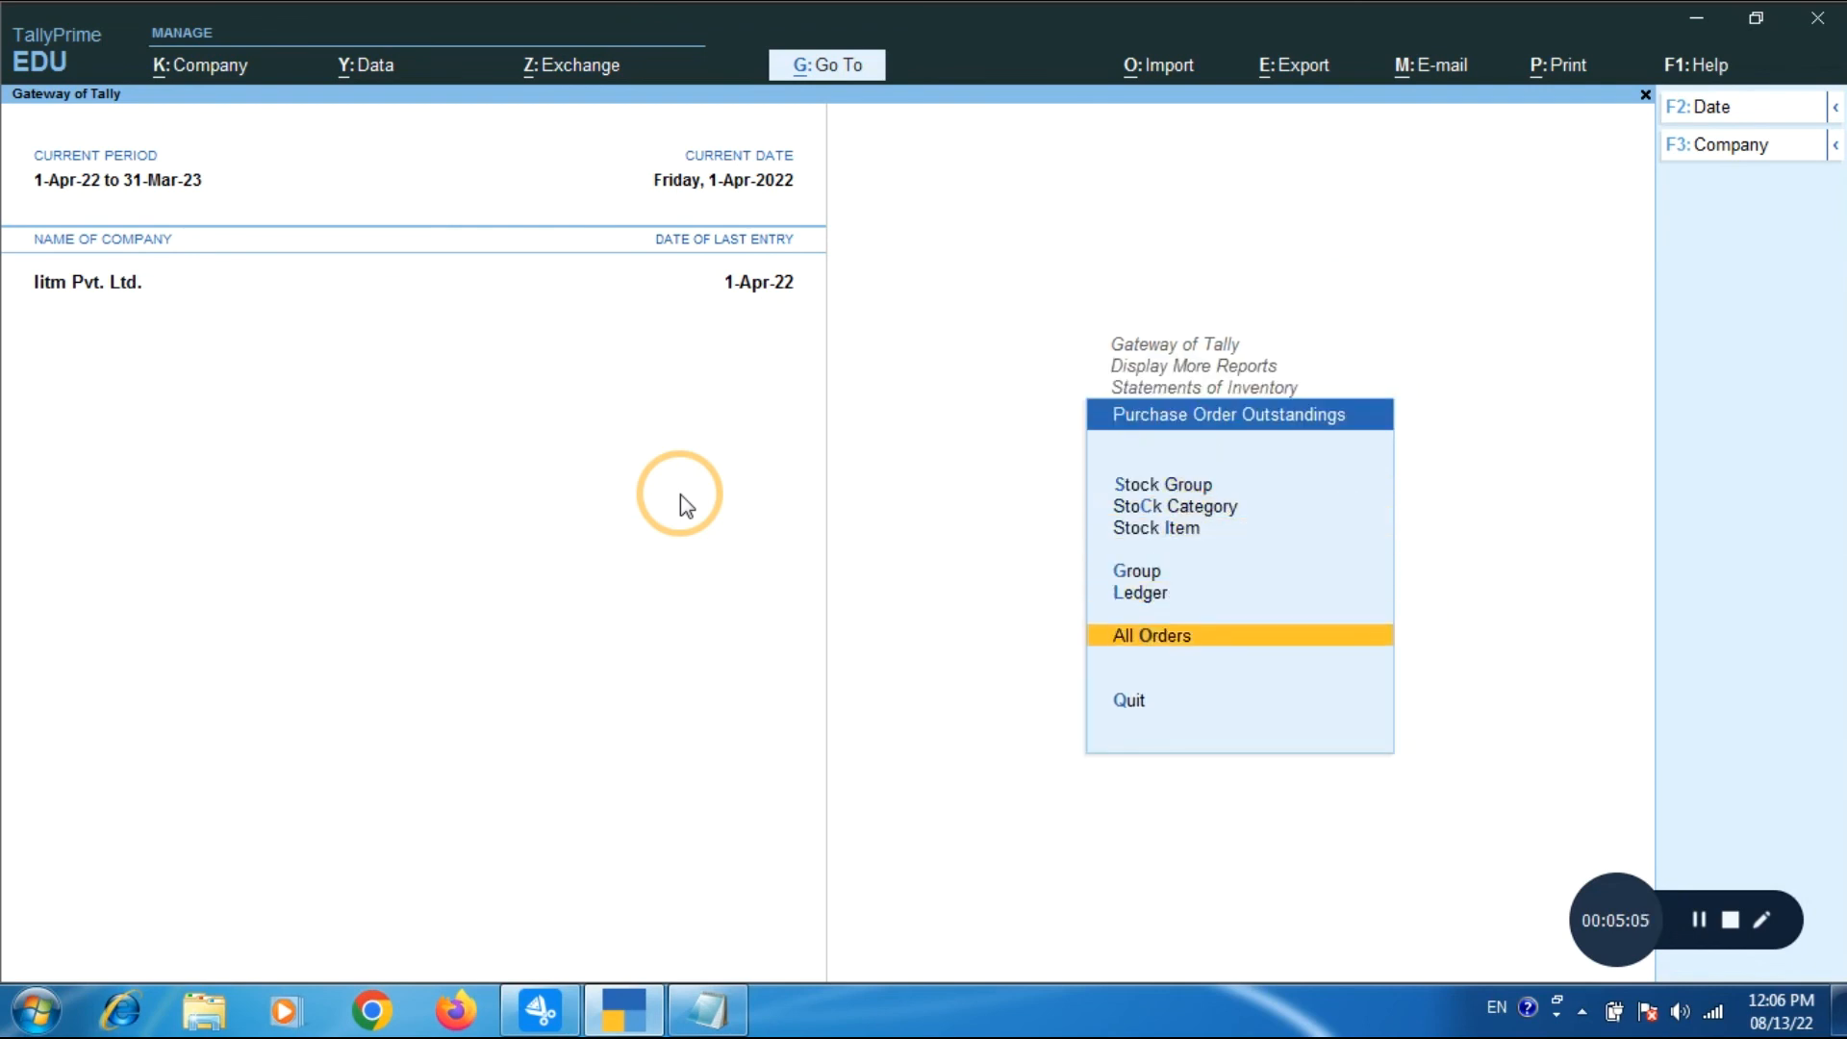
key(Return)
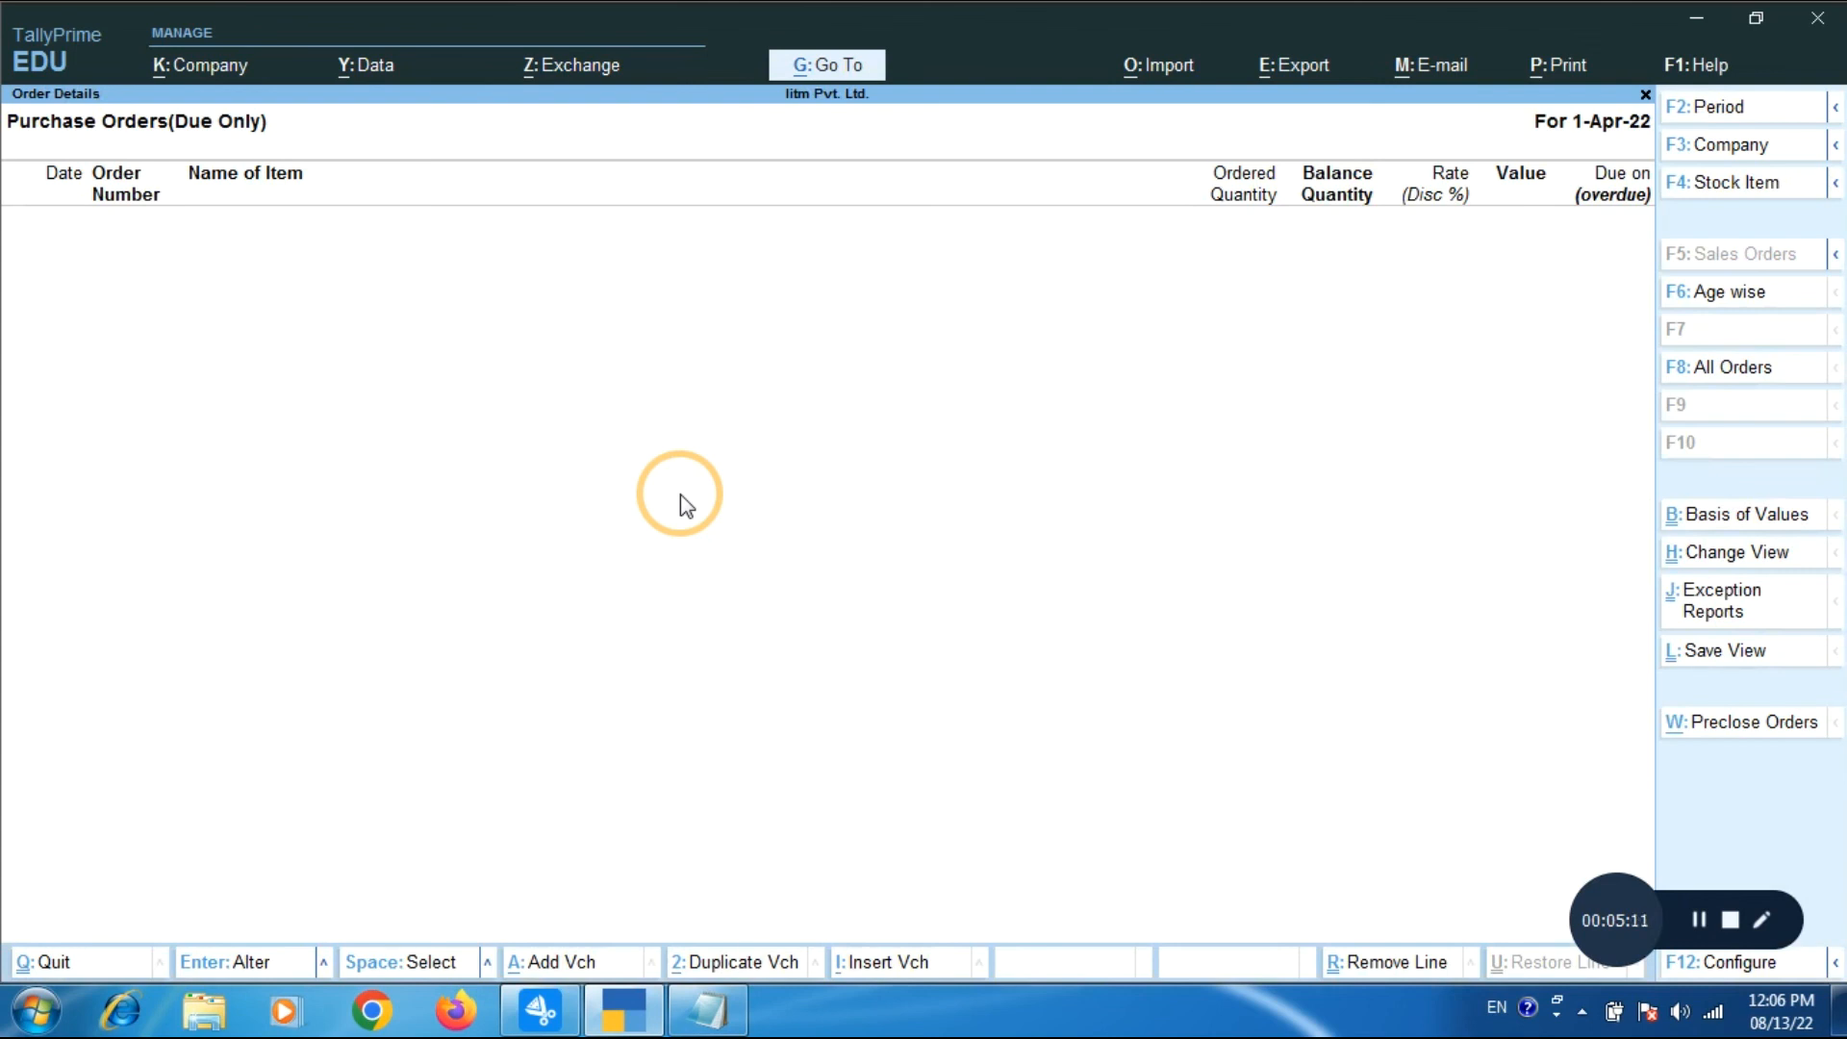
key(Escape)
key(Escape)
key(Escape)
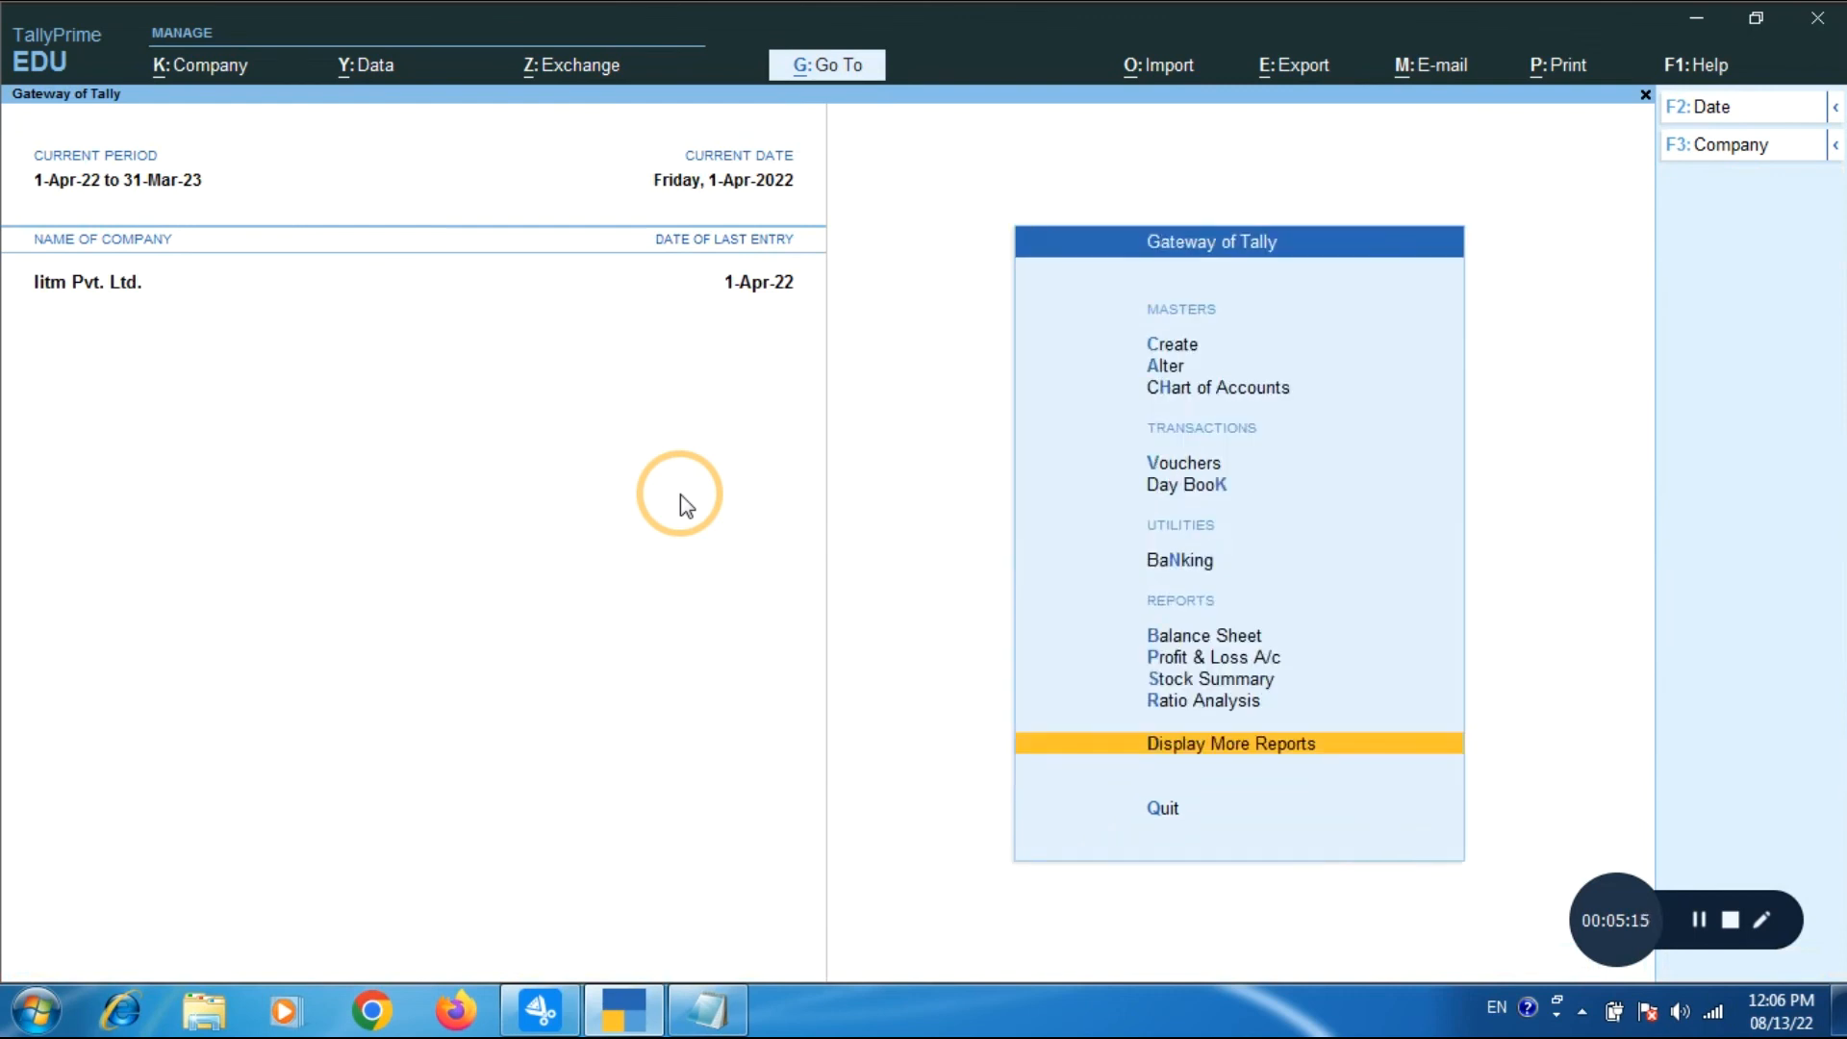
Open the Stock Summary in detailed view so the Prodot group lists its individual items.
key(Up)
key(Up)
key(Return)
key(alt+F5)
Mark the Prodot group and its mouse and keyboard rows to examine their closing quantities, rates and values.
key(Down)
key(Up)
key(space)
key(space)
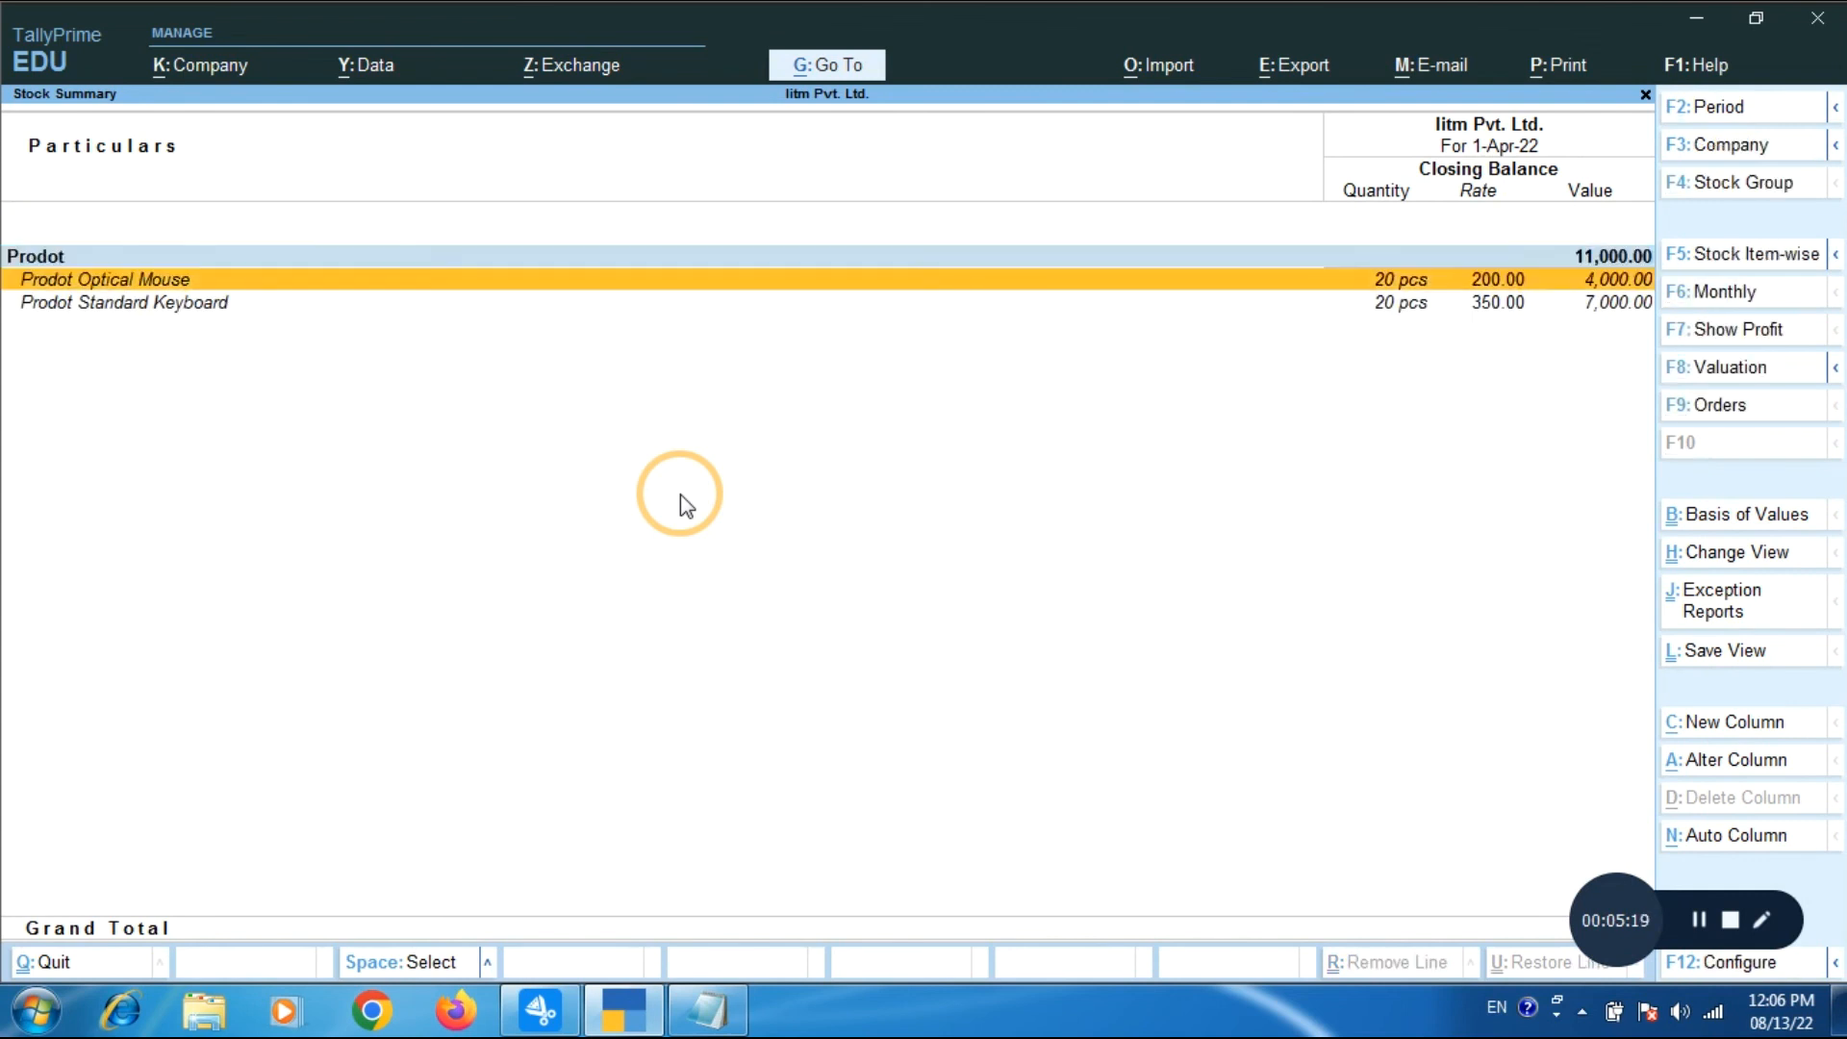
key(space)
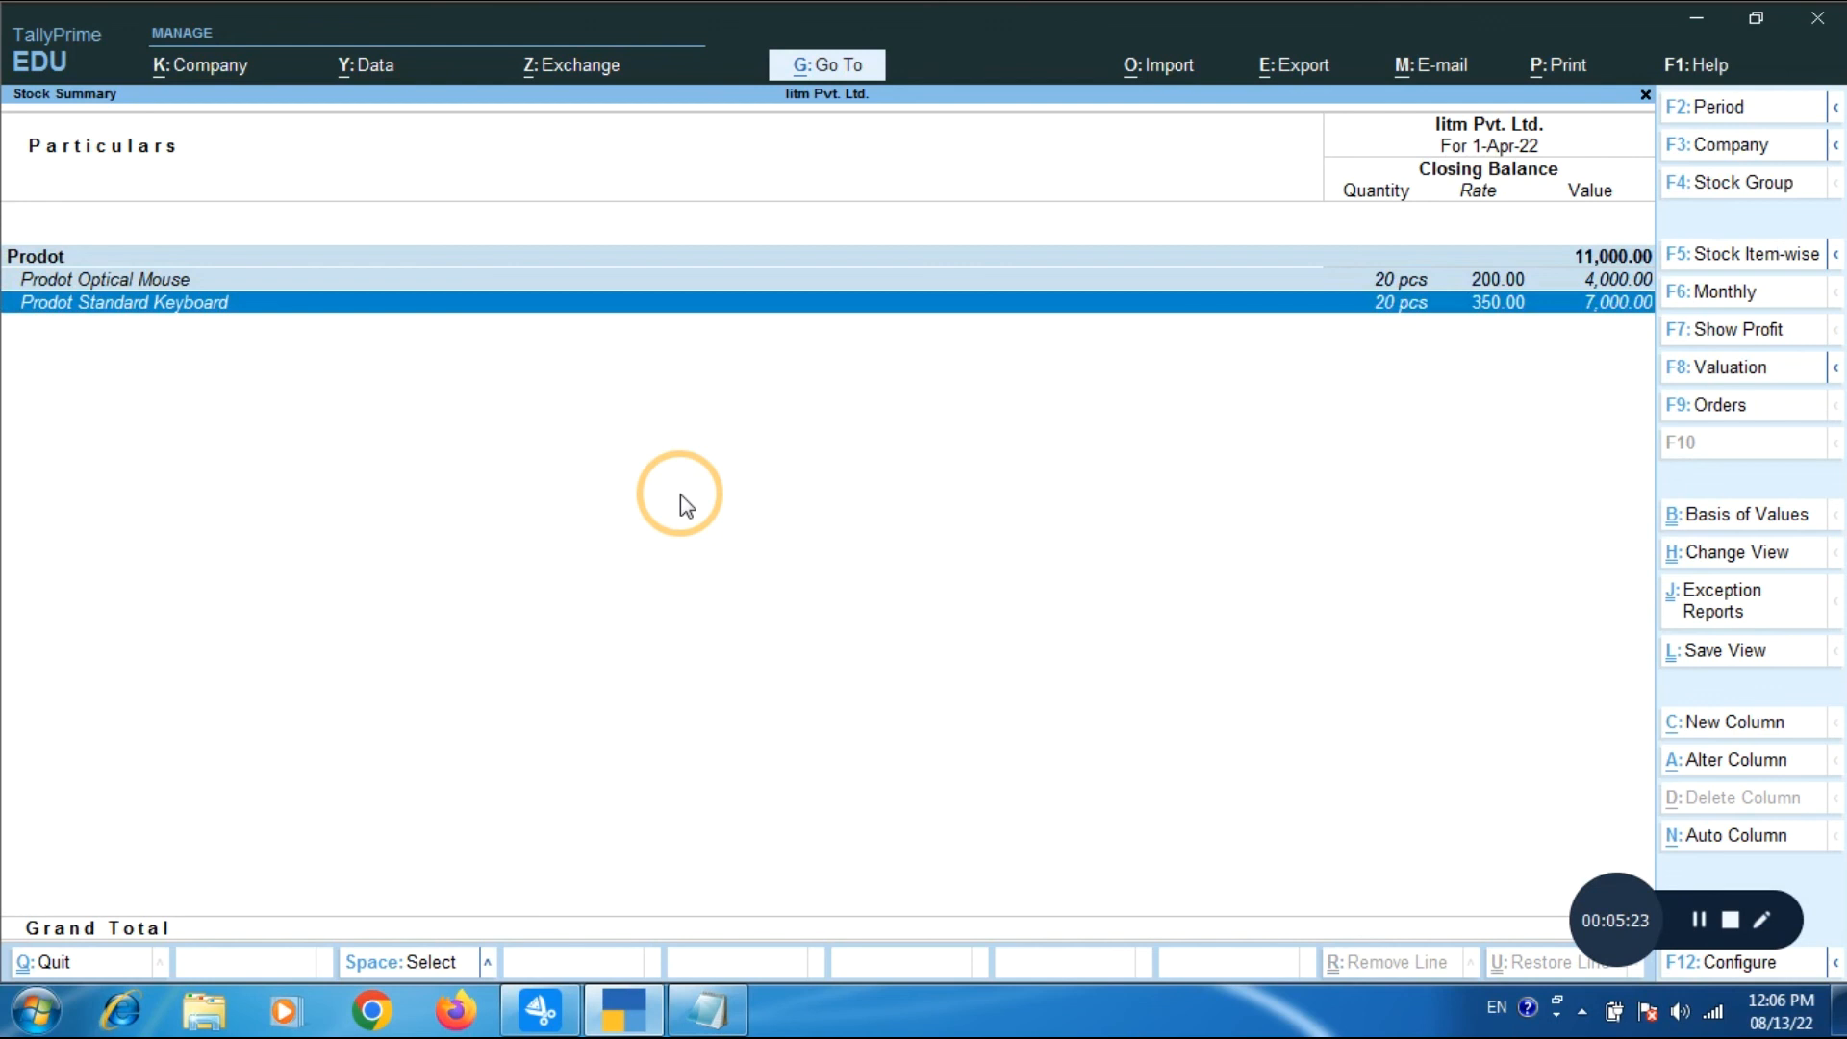
click(1281, 536)
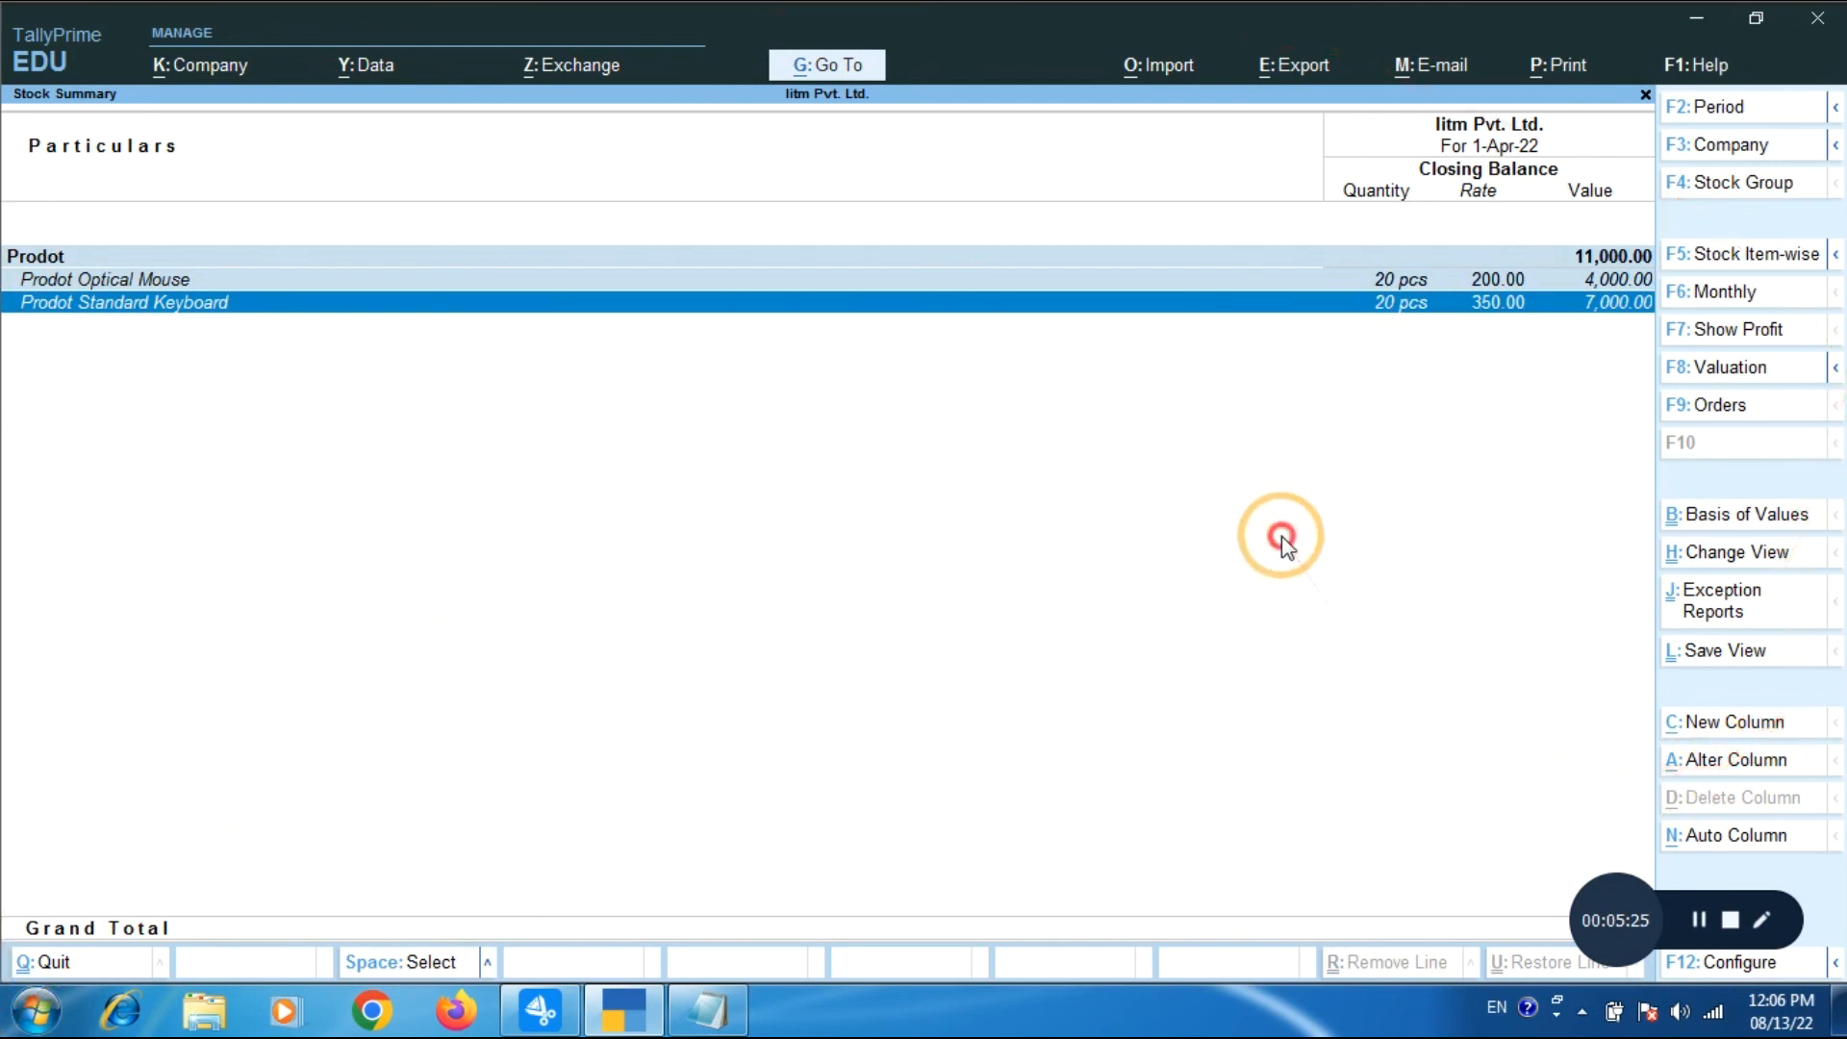